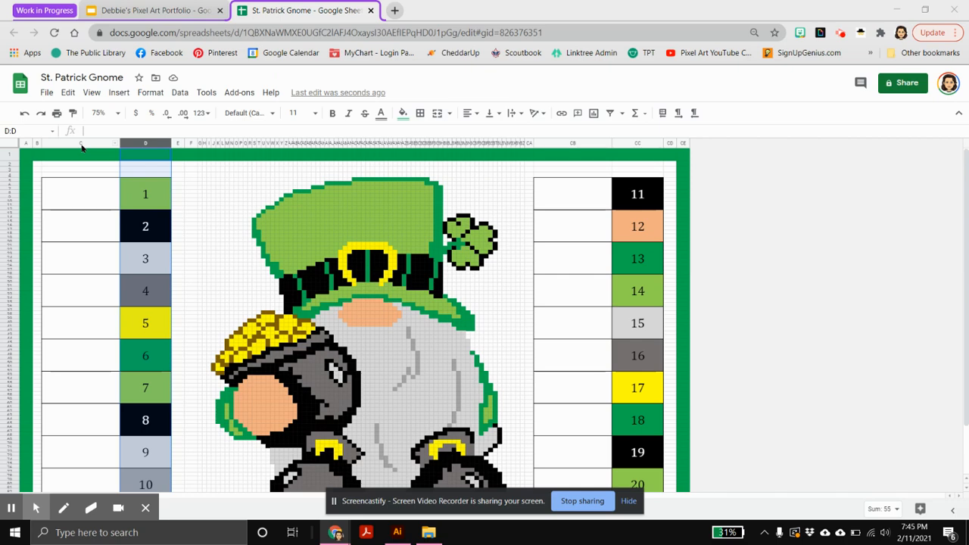
# Step: Insert a new column directly to the right of column C
pyautogui.click(80, 143)
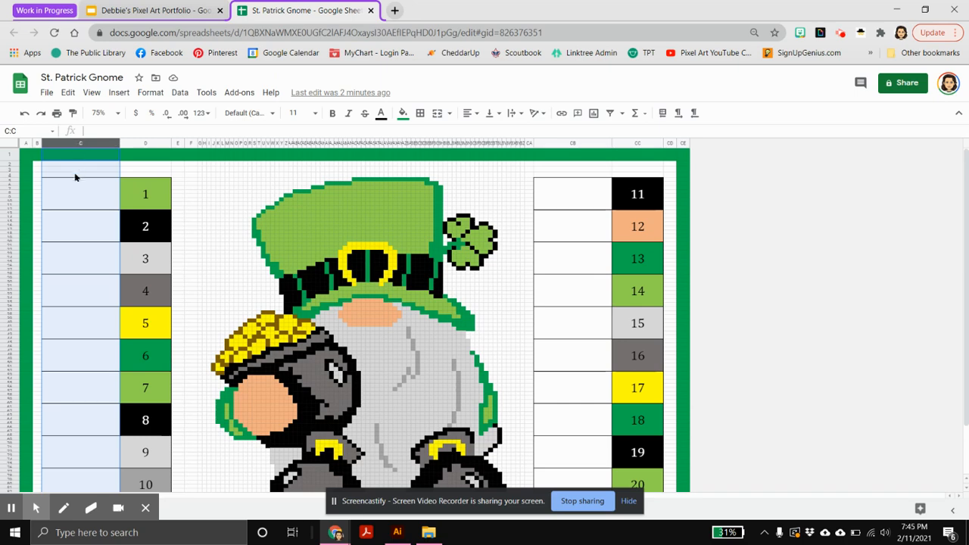
pyautogui.click(119, 92)
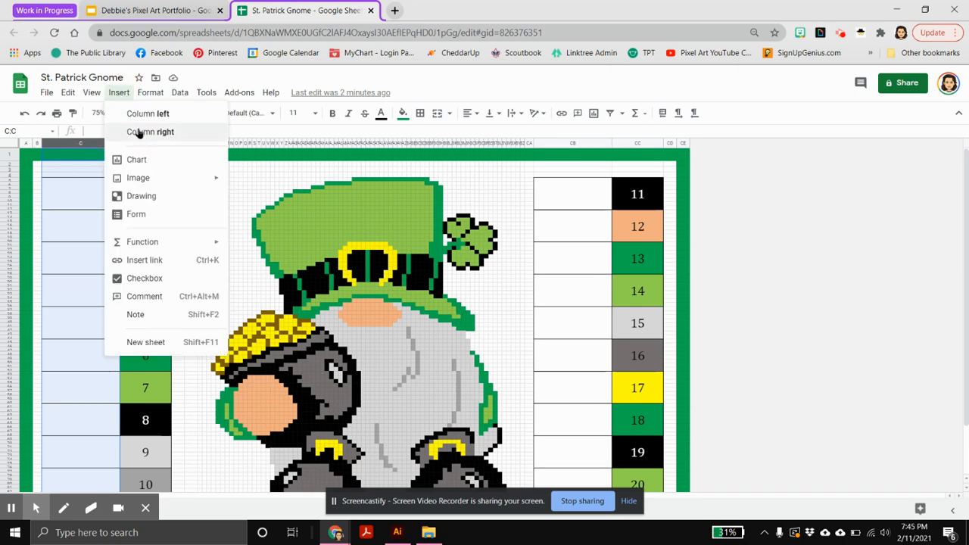
pyautogui.click(161, 131)
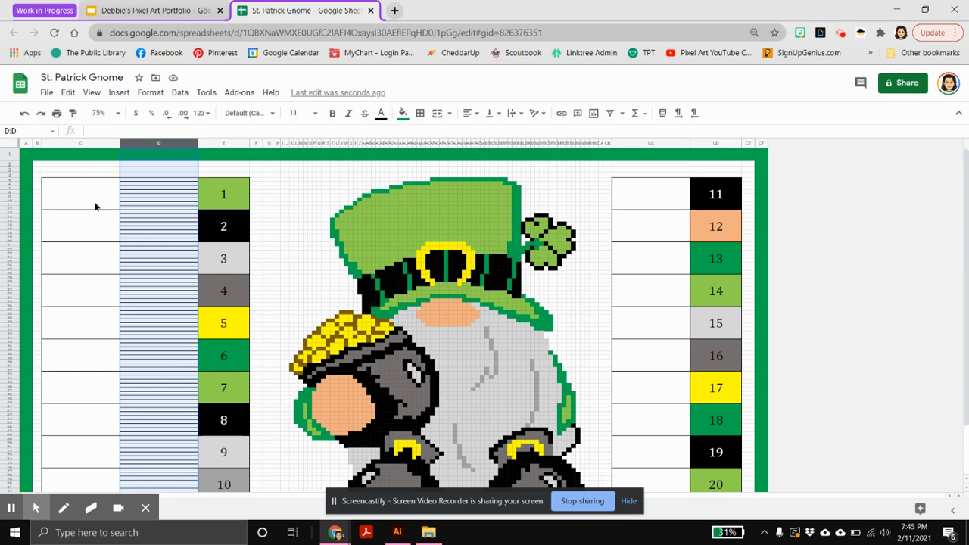
# Step: Copy the formatting of column C onto the new column D and narrow column D to less than half its width
pyautogui.click(83, 143)
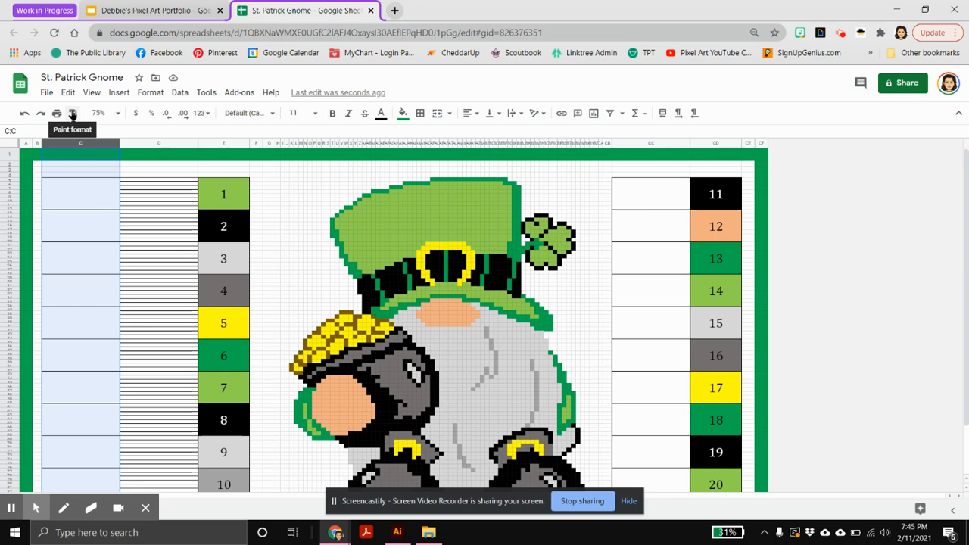
pyautogui.click(73, 113)
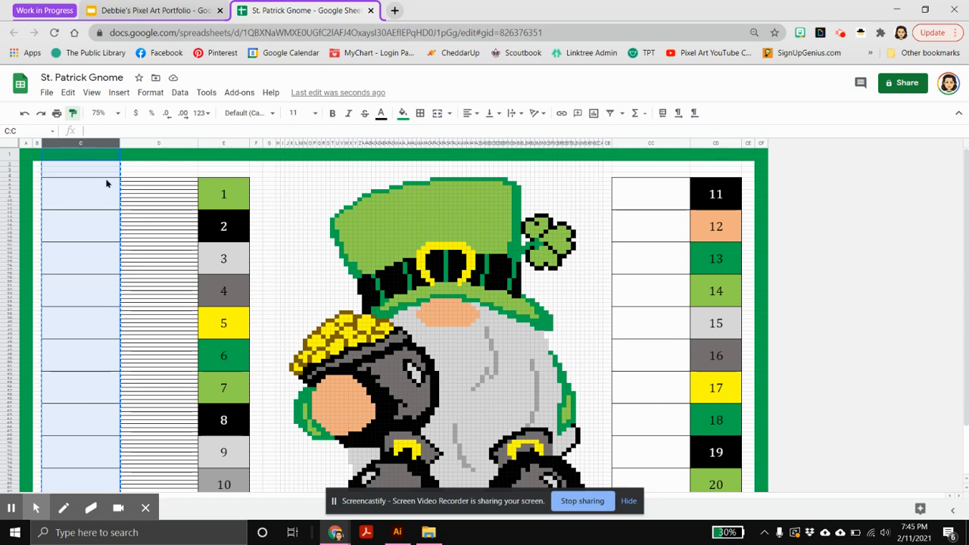
pyautogui.click(162, 144)
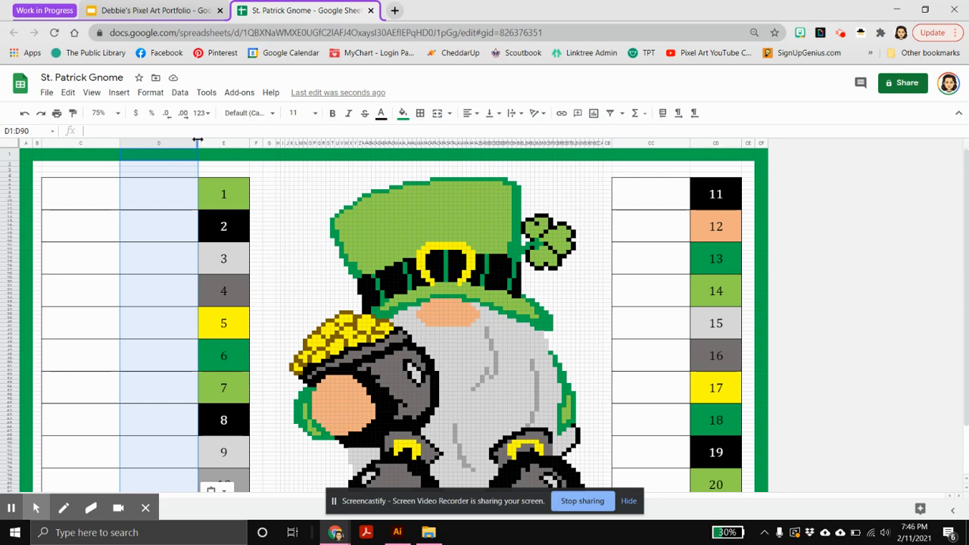
pyautogui.moveTo(198, 140); pyautogui.dragTo(151, 143)
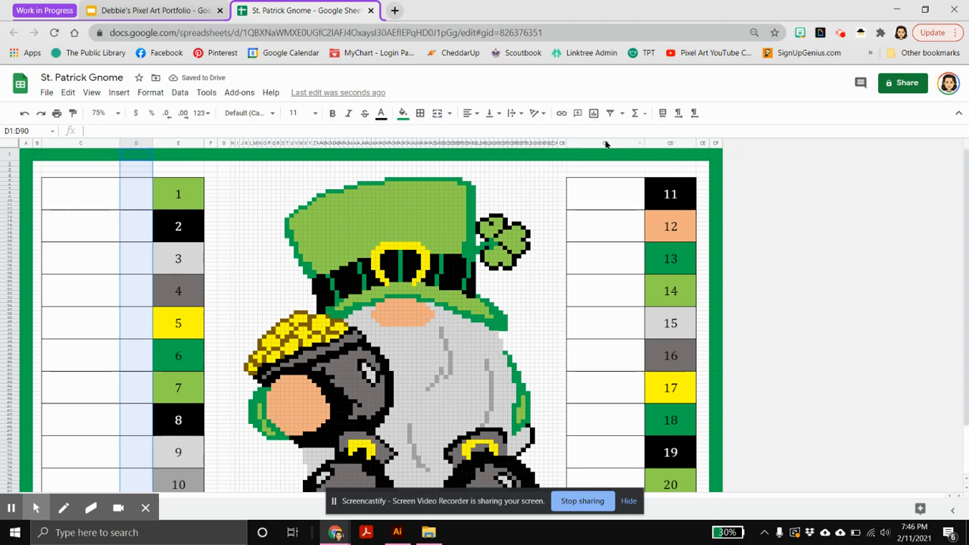
# Step: Insert a new column to the left of column CD, which holds answers 11 to 20
pyautogui.click(670, 143)
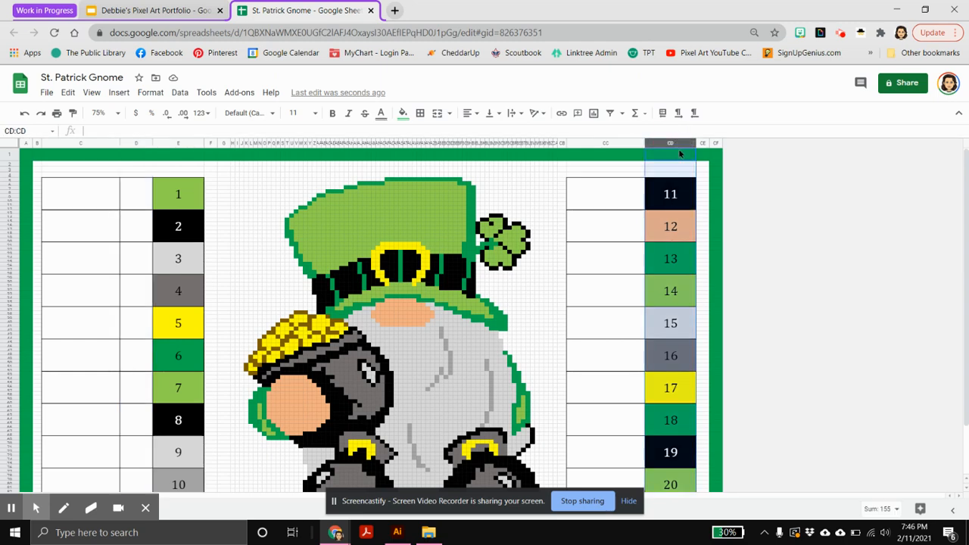
pyautogui.click(120, 92)
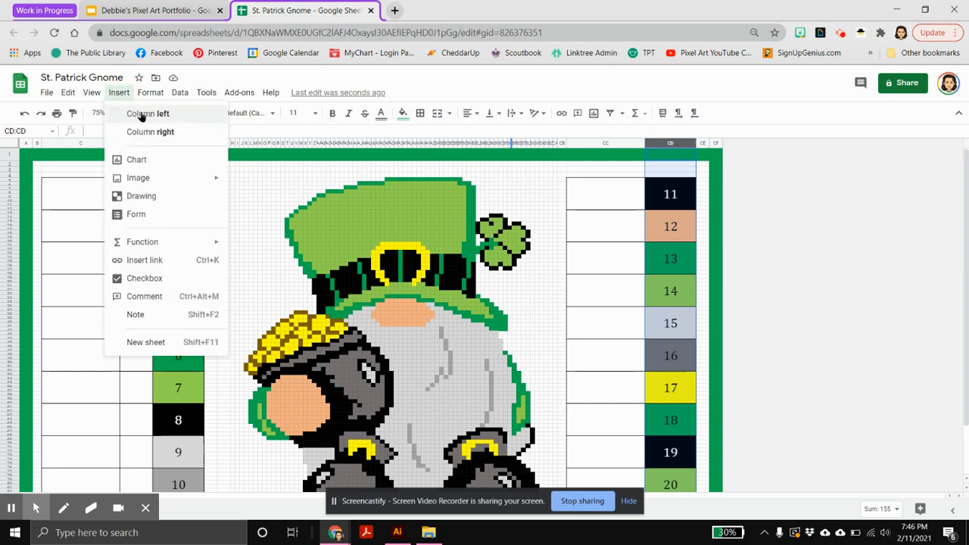
pyautogui.click(140, 115)
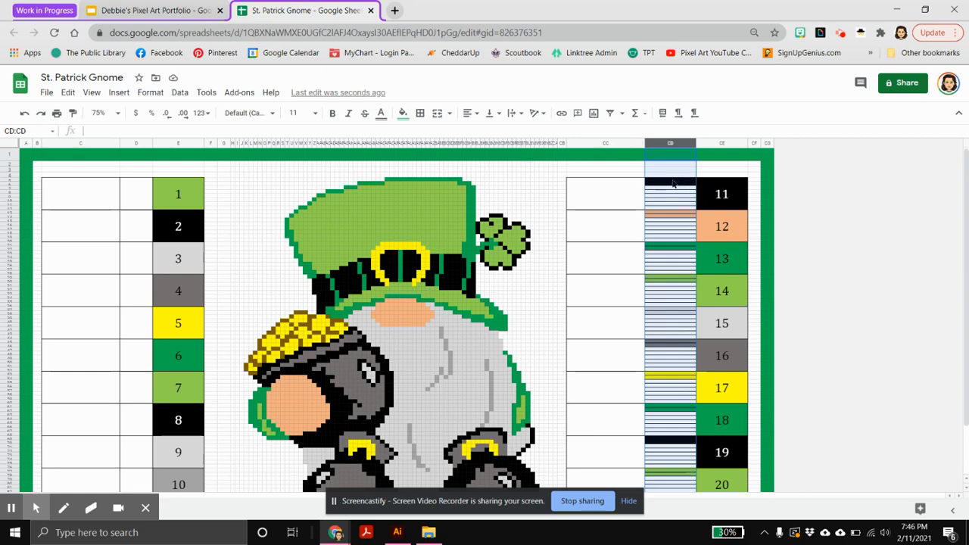
# Step: Clear the formatting of cells CD5:CD85 in the newly inserted column
pyautogui.moveTo(672, 183); pyautogui.dragTo(678, 439)
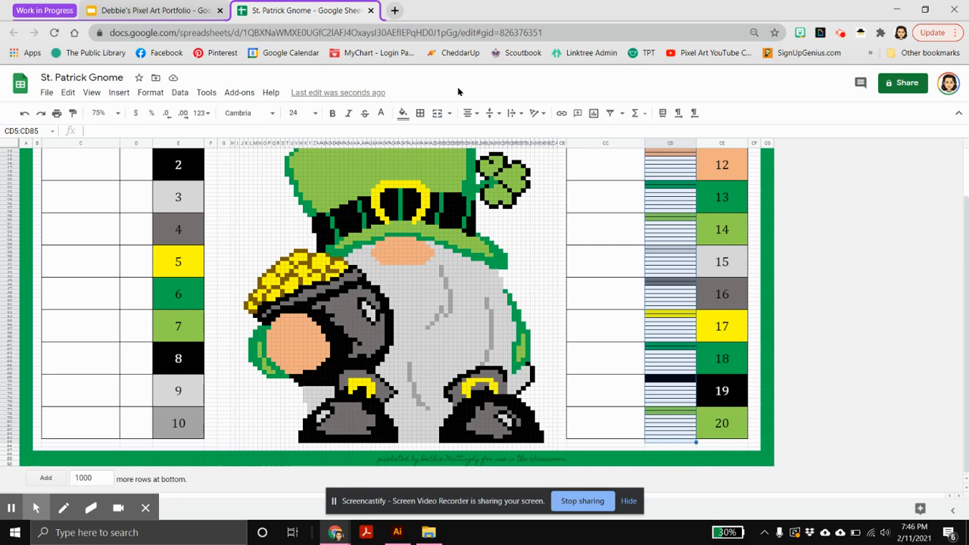
pyautogui.click(148, 94)
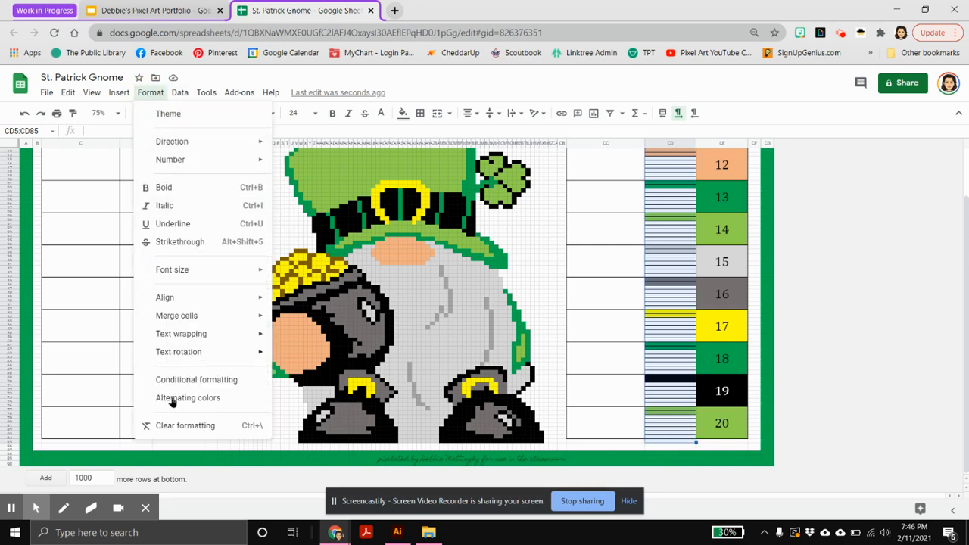
pyautogui.click(176, 426)
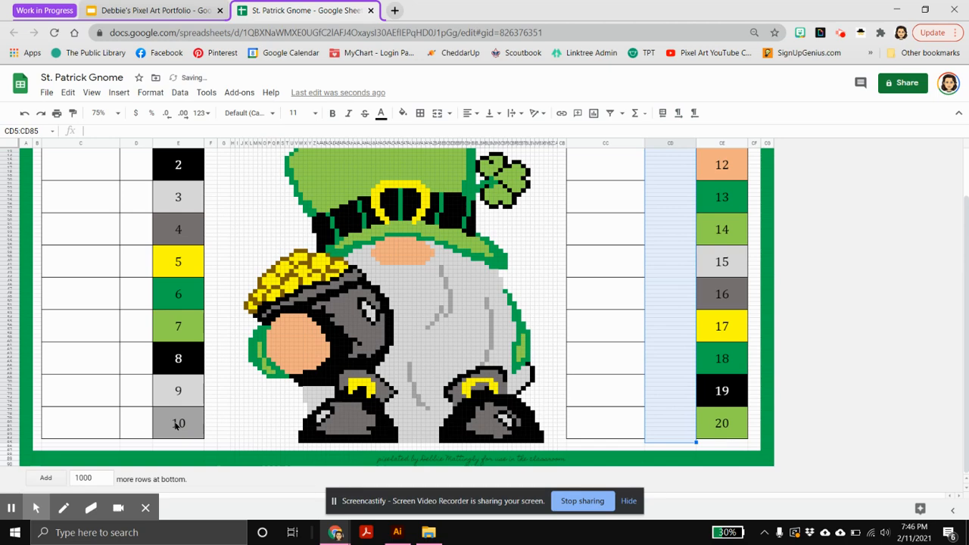
pyautogui.scroll(1, 646, 434)
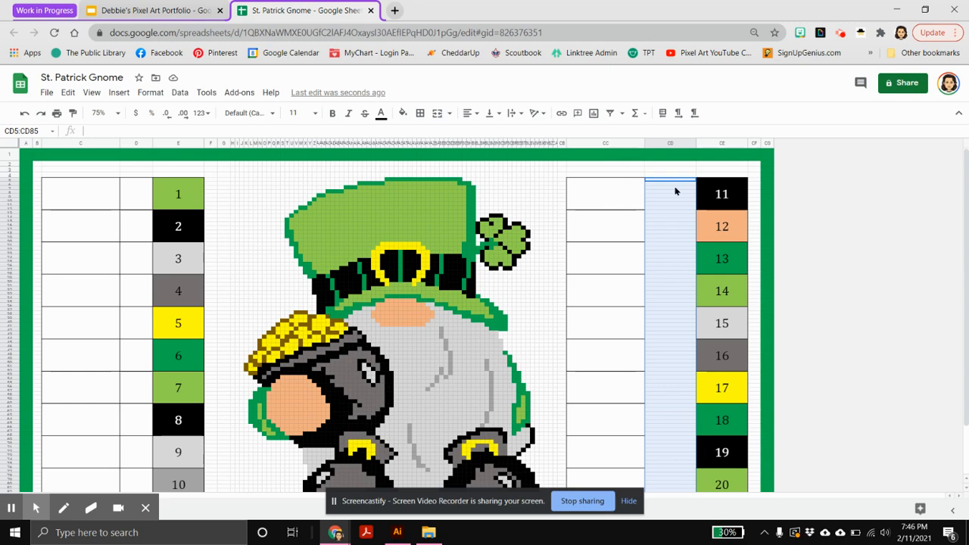
# Step: Copy the formatting of column CC onto column CD and narrow column CD to about half its width
pyautogui.click(602, 143)
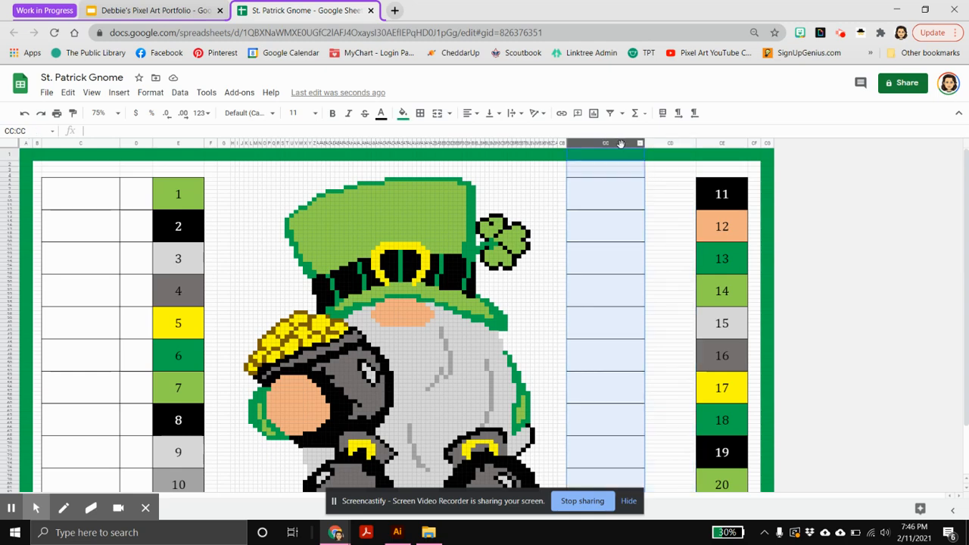
pyautogui.click(72, 113)
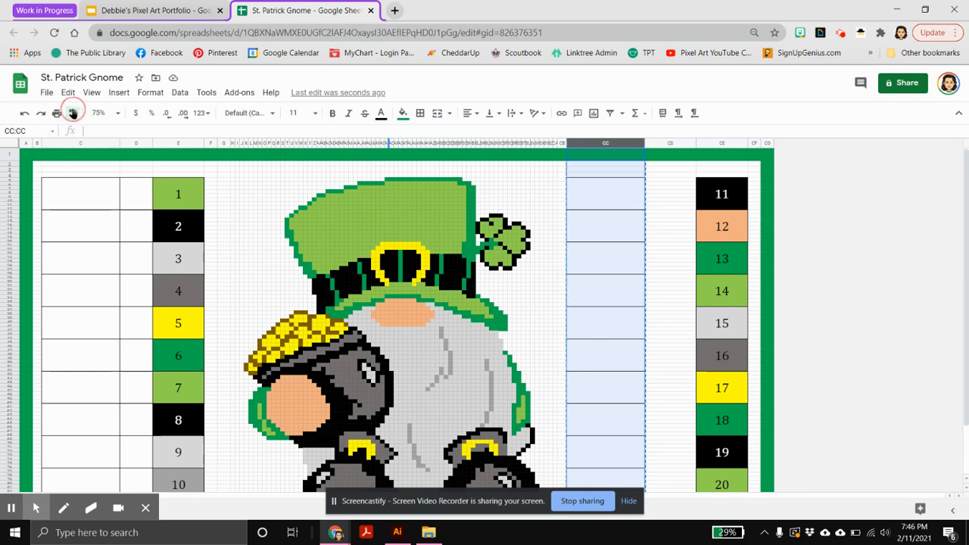
pyautogui.click(670, 144)
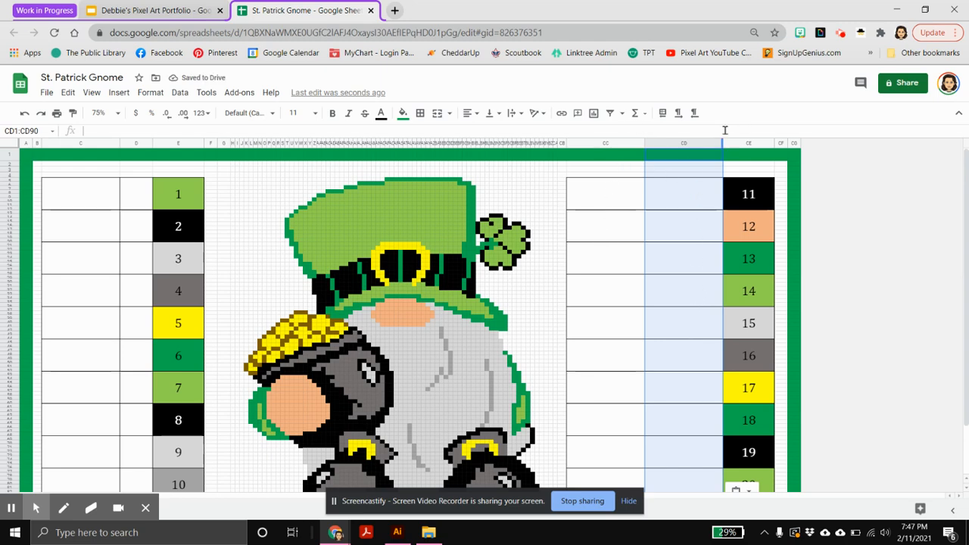
pyautogui.moveTo(722, 143); pyautogui.dragTo(682, 145)
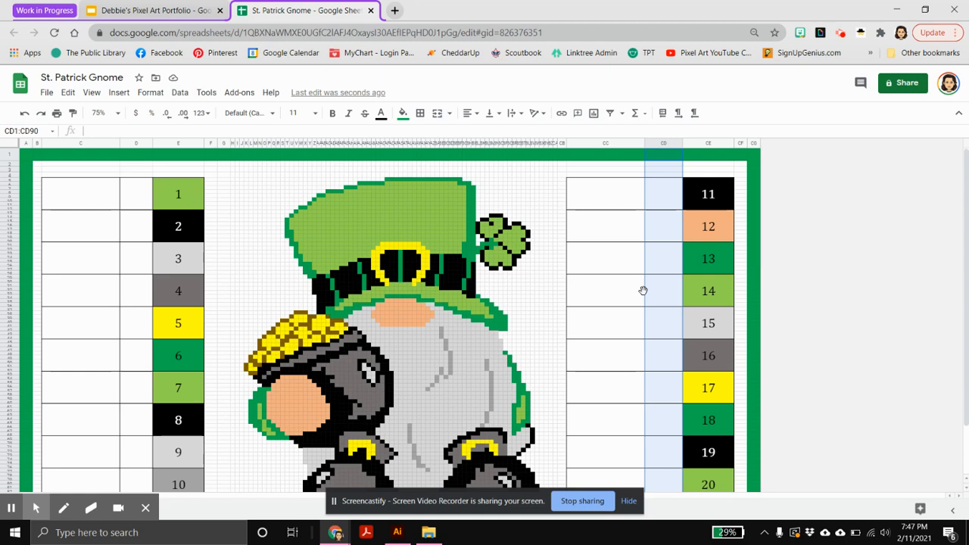
# Step: Arrange the spreadsheet window side by side with the Solving Simple Equations (A) Answers worksheet
pyautogui.press('super+Left')
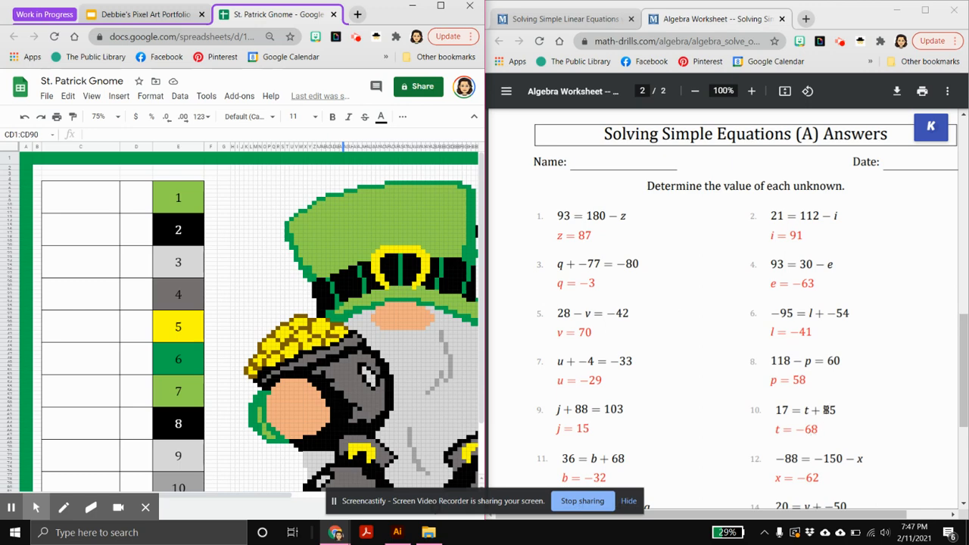
pyautogui.click(233, 285)
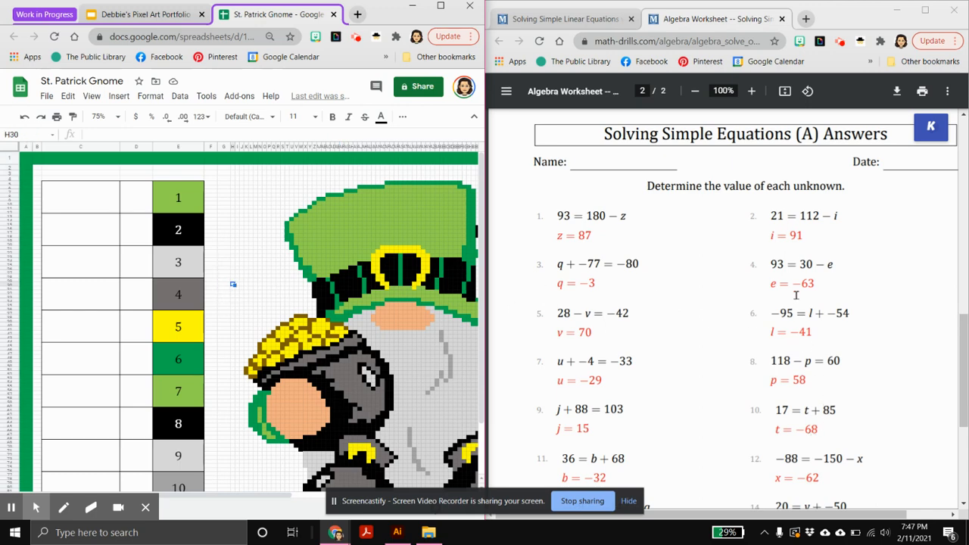
pyautogui.click(796, 293)
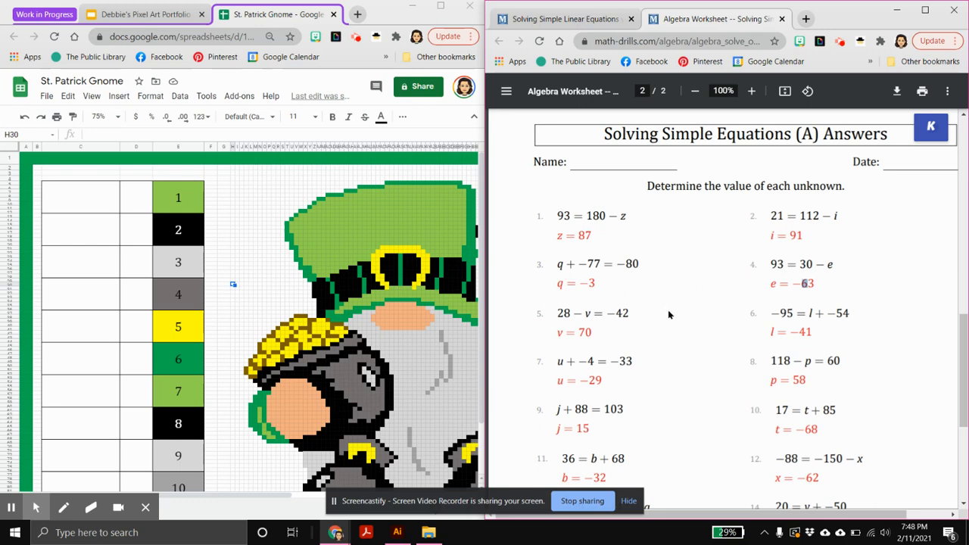
# Step: Copy the equation 93 = 180 − z of problem 1 from the worksheet
pyautogui.moveTo(556, 216); pyautogui.dragTo(628, 216)
pyautogui.rightClick(598, 214)
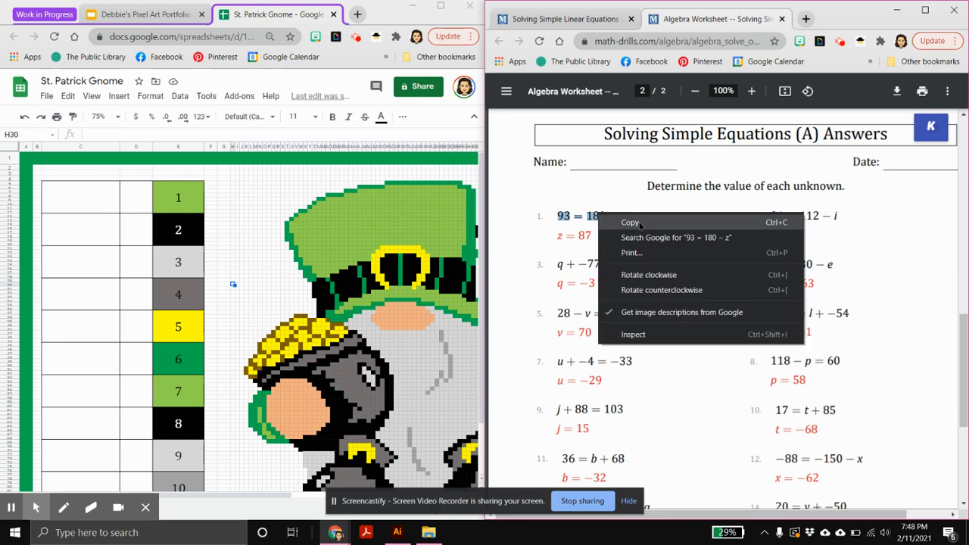
pyautogui.click(640, 223)
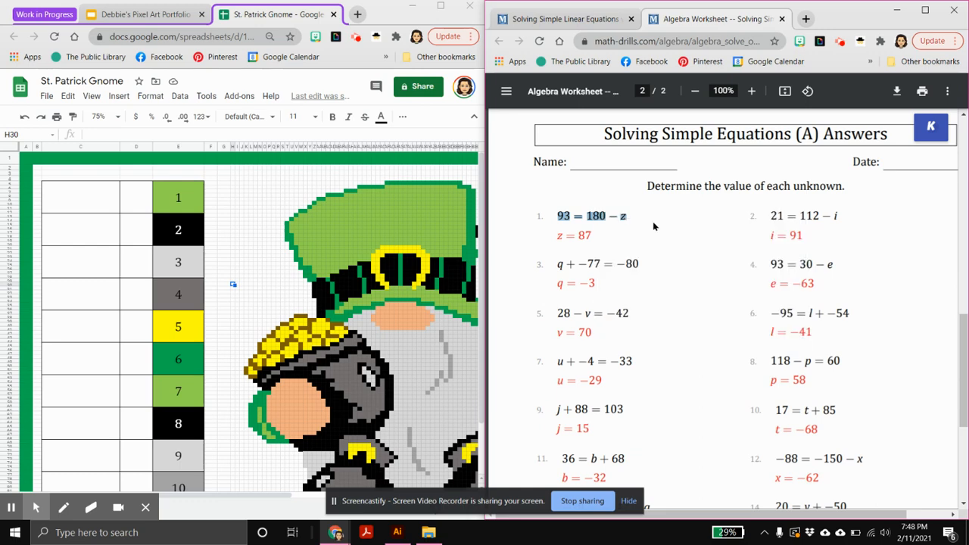
pyautogui.click(67, 198)
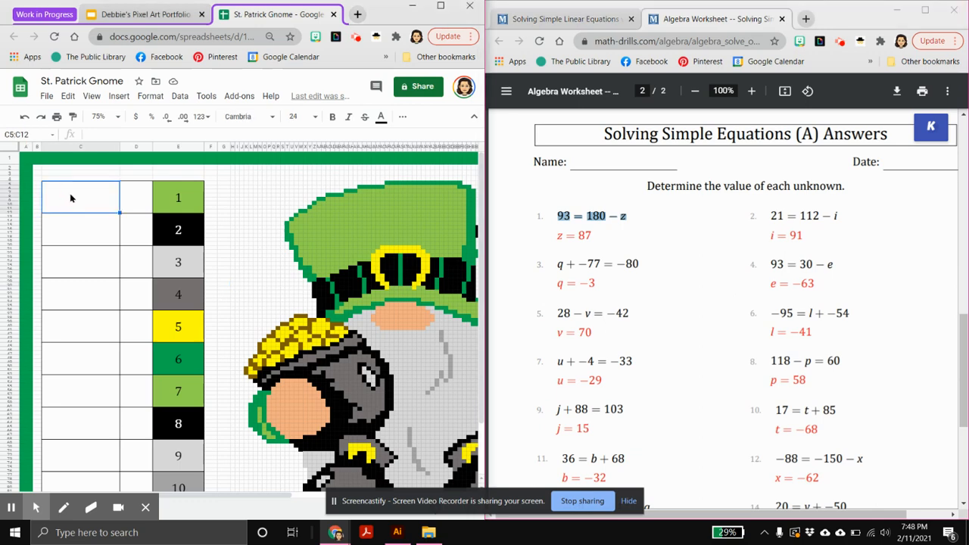
pyautogui.hotkey('ctrl', 'v')
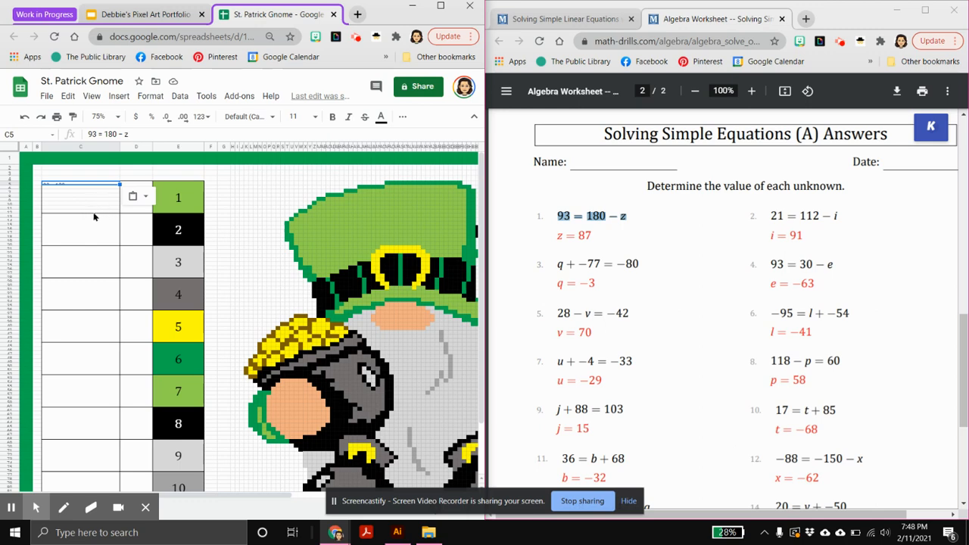
pyautogui.press('Delete')
# Step: Paste the equation 93 = 180 − z into the first question cell, keeping the cell's merge and formatting
pyautogui.moveTo(558, 215); pyautogui.dragTo(631, 216)
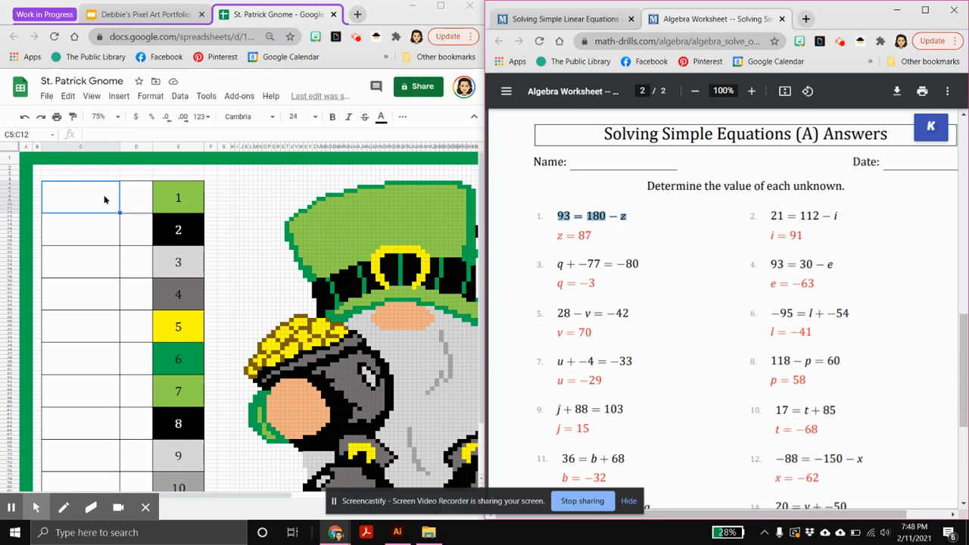
pyautogui.click(79, 201)
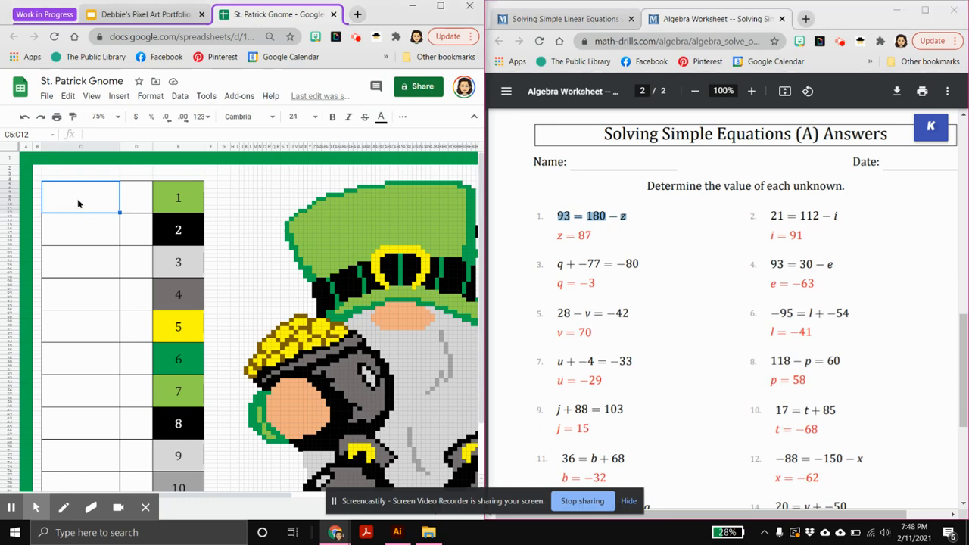
pyautogui.hotkey('ctrl', 'v')
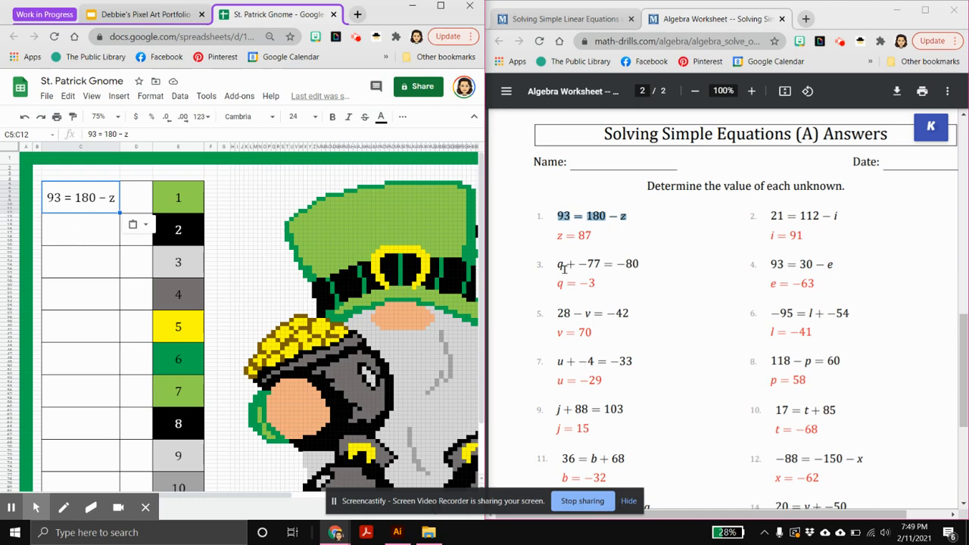
# Step: Copy the equation q + −77 = −80 of problem 3 from the worksheet into the second question cell, keeping its formatting
pyautogui.moveTo(558, 265); pyautogui.dragTo(644, 262)
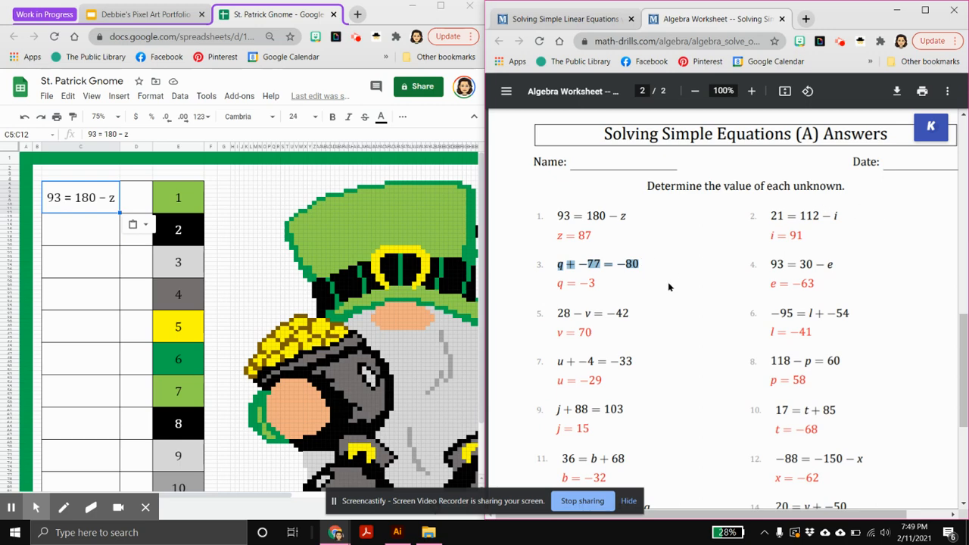
pyautogui.click(669, 286)
pyautogui.moveTo(584, 263); pyautogui.dragTo(667, 269)
pyautogui.click(69, 231)
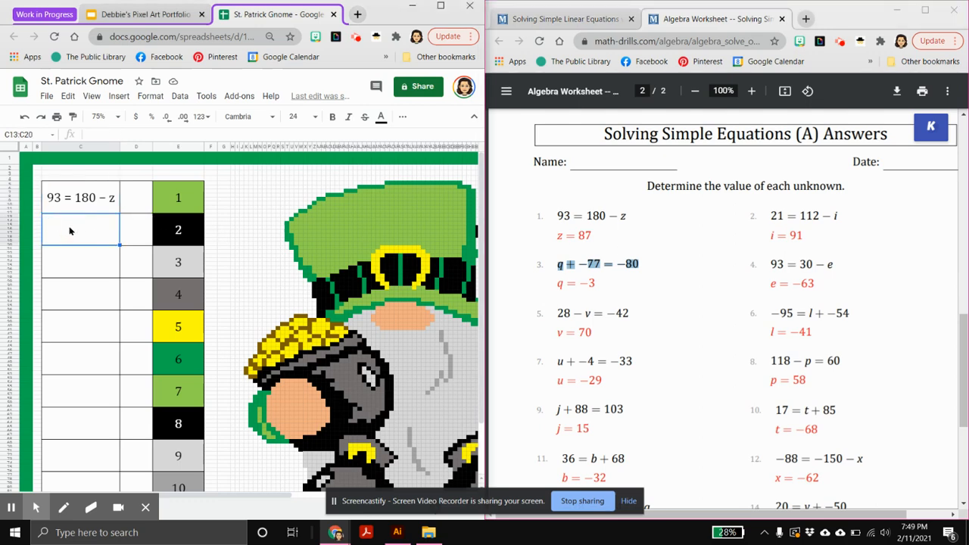
pyautogui.hotkey('ctrl', 'v')
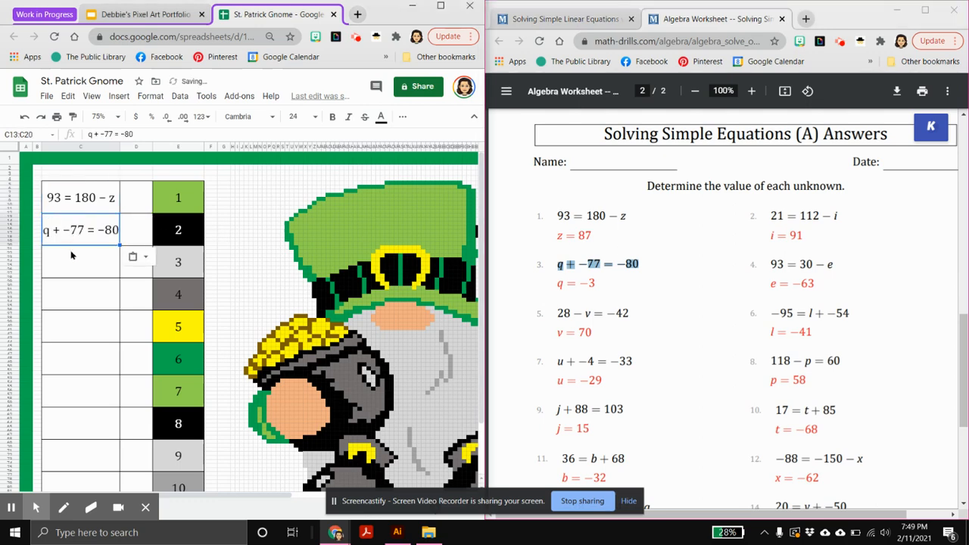
# Step: Enter "z =" in the narrow cell beside the first equation and test its answer cell with 87
pyautogui.click(139, 206)
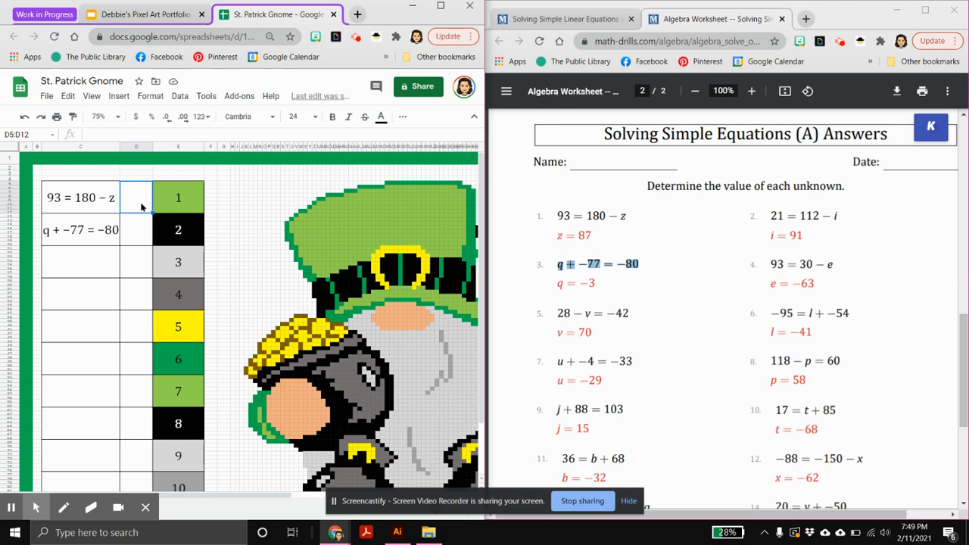
pyautogui.write('z=')
pyautogui.press('BackSpace')
pyautogui.write('=')
pyautogui.press('Tab')
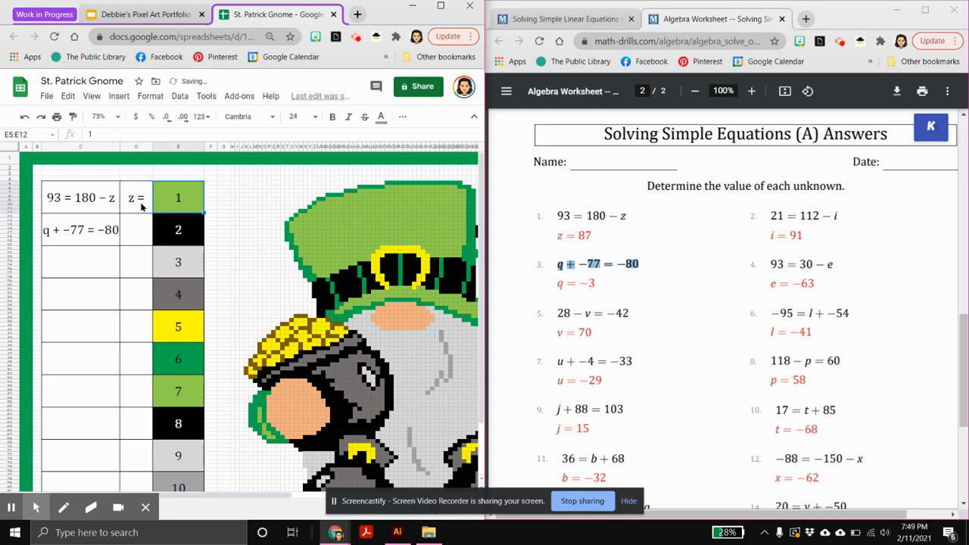
pyautogui.write('87')
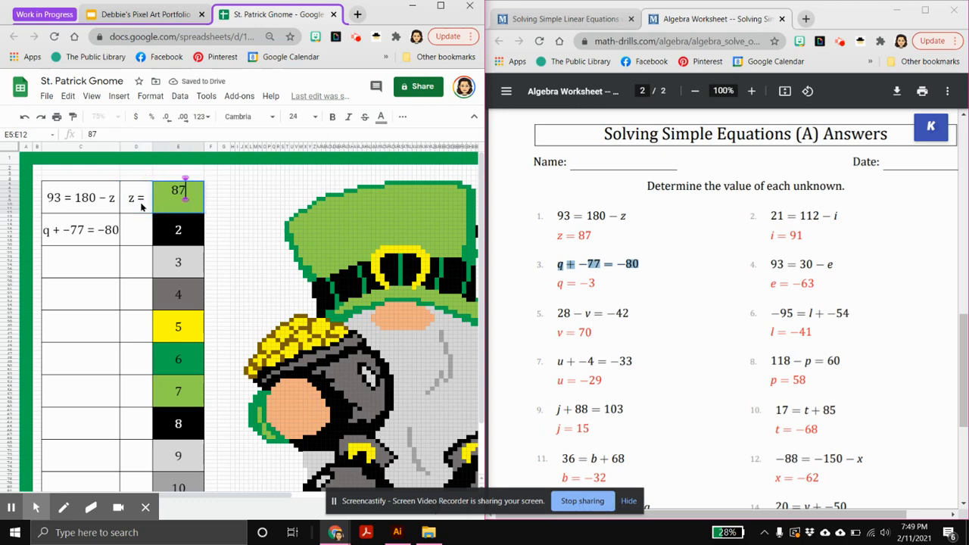
pyautogui.click(145, 206)
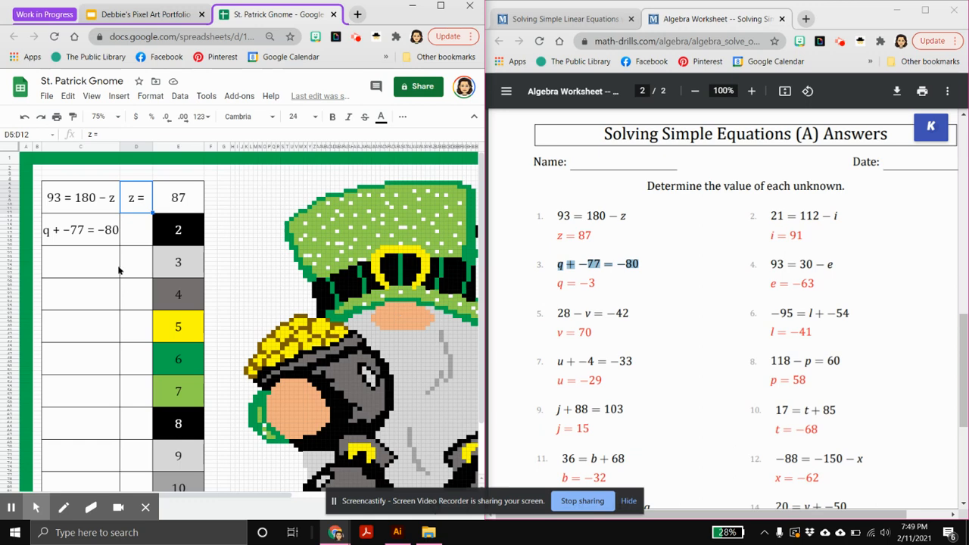
# Step: Enter "q =" in the narrow cell beside the second equation and -3 as its answer
pyautogui.click(136, 235)
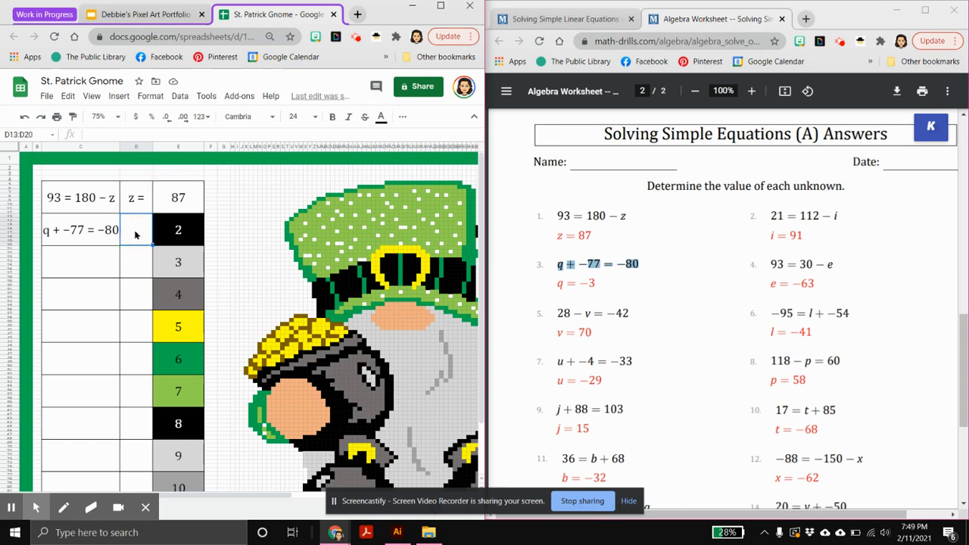
pyautogui.write('q =')
pyautogui.press('Tab')
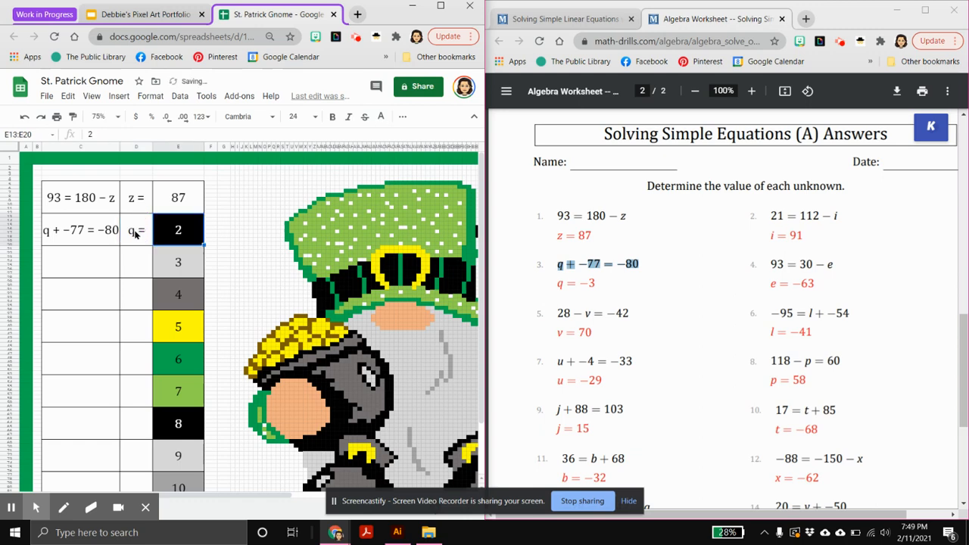
pyautogui.press('BackSpace')
pyautogui.click(135, 235)
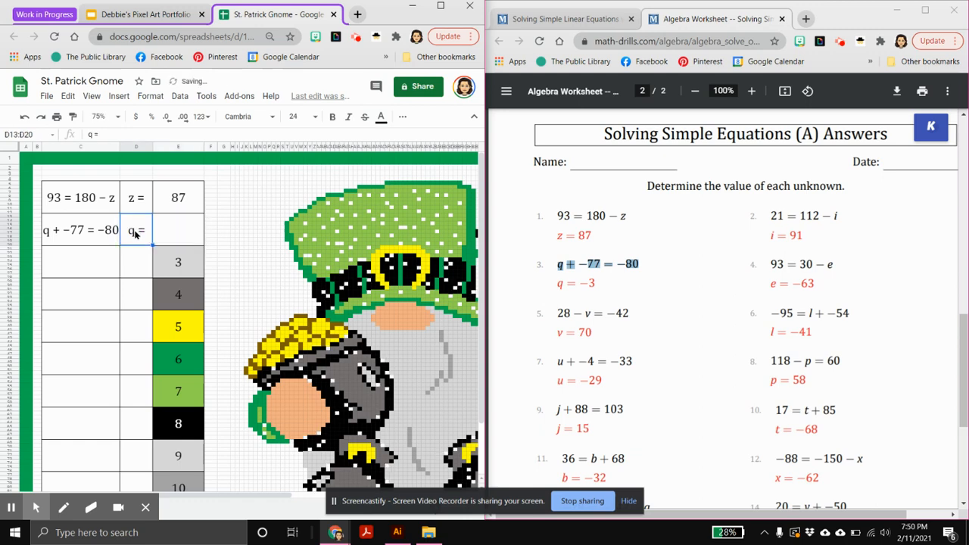
pyautogui.click(182, 230)
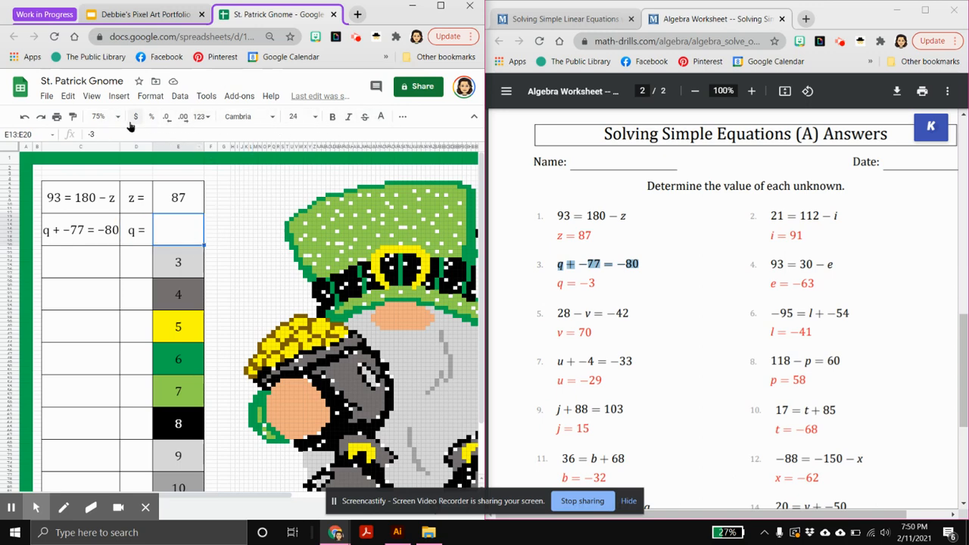
# Step: Set the text color of the second equation's answer cell to black
pyautogui.click(402, 117)
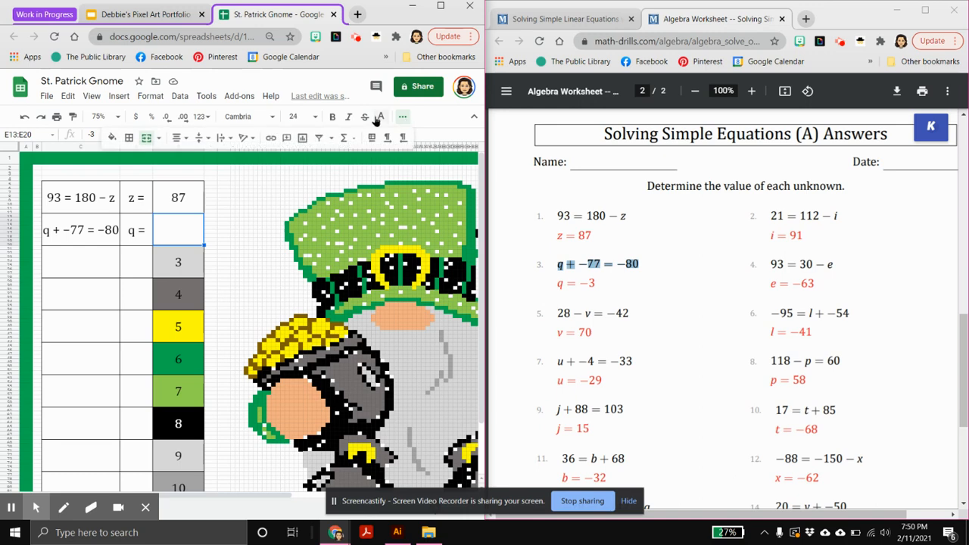
pyautogui.click(380, 116)
pyautogui.click(262, 155)
# Step: Copy the equation 28 − v = −42 of problem 5 from the worksheet into the third question cell
pyautogui.click(76, 264)
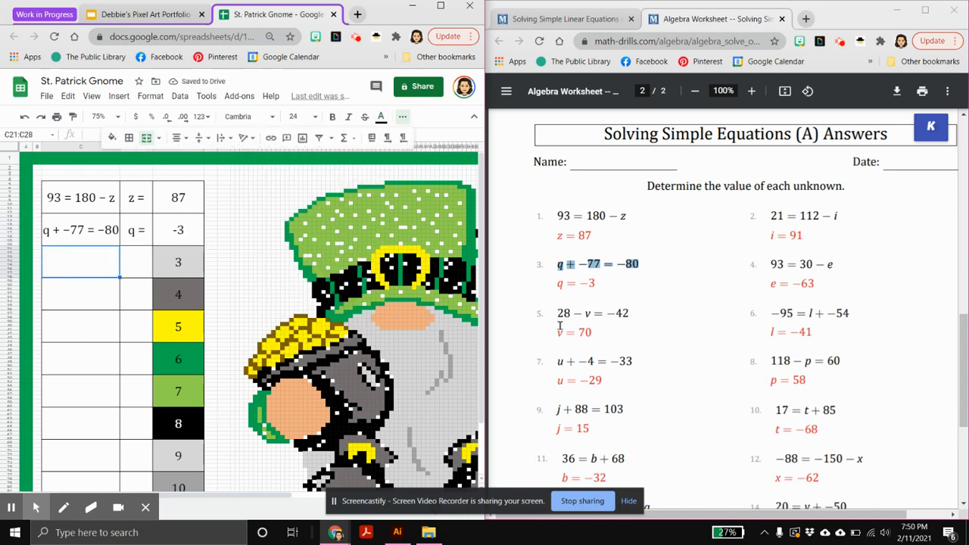
pyautogui.moveTo(558, 312); pyautogui.dragTo(636, 311)
pyautogui.hotkey('ctrl', 'c')
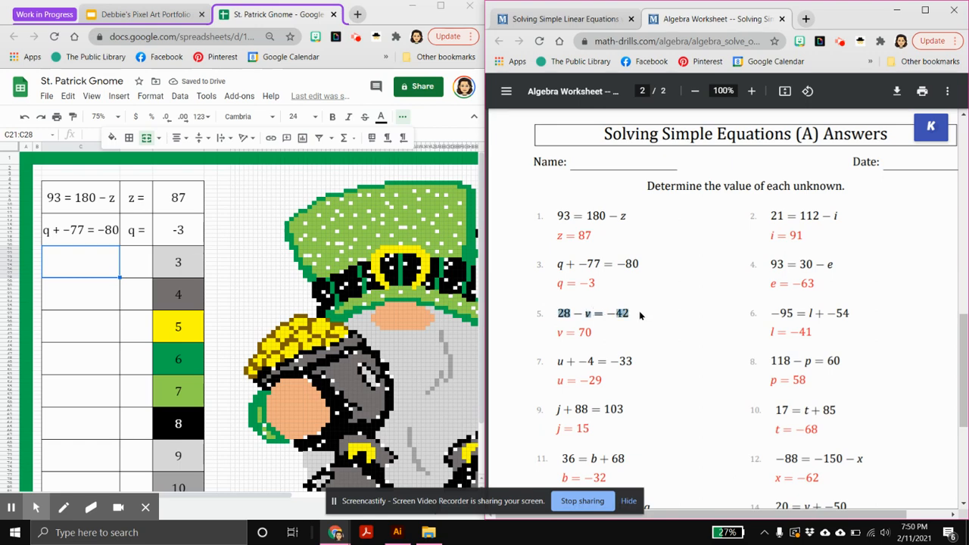
pyautogui.click(87, 269)
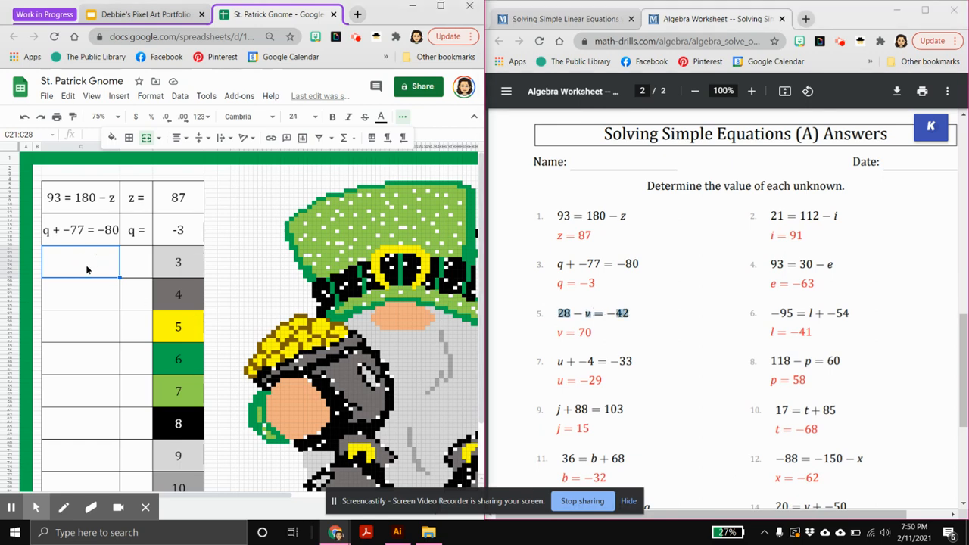
pyautogui.hotkey('ctrl', 'v')
# Step: Enter "v =" in the narrow cell beside the third equation and 70 as its answer
pyautogui.click(138, 268)
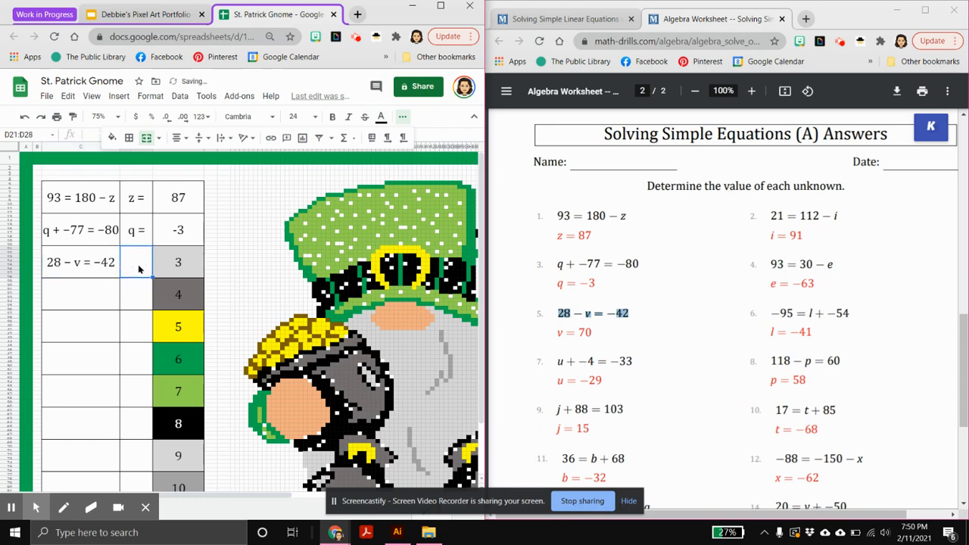
pyautogui.write('v =')
pyautogui.press('Tab')
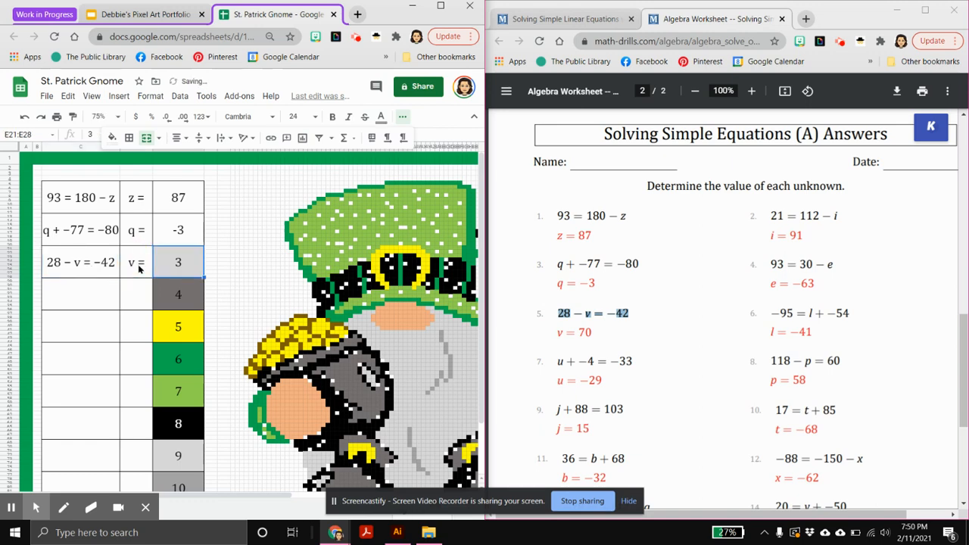
pyautogui.write('70')
pyautogui.click(138, 269)
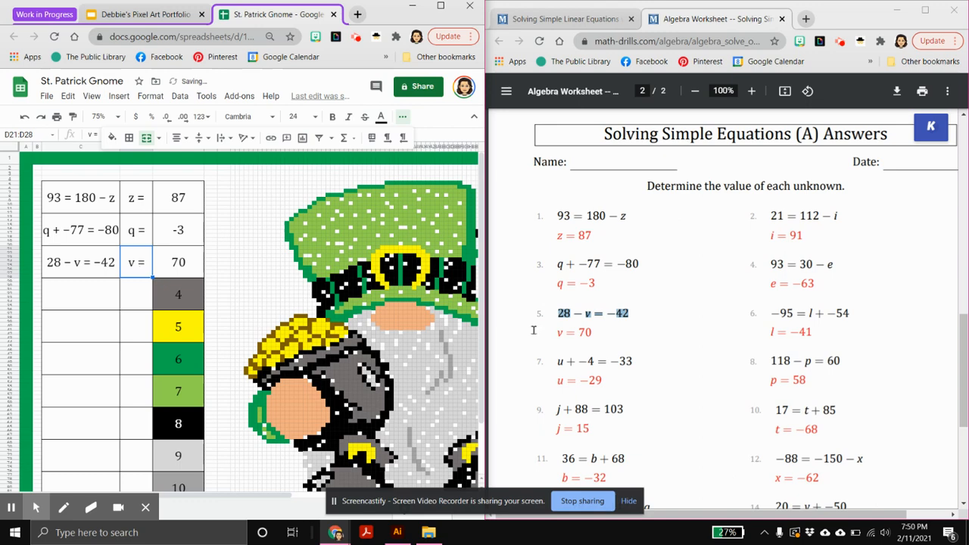
# Step: Copy the equation u + −4 = −33 of problem 7 from the worksheet into the fourth question cell
pyautogui.moveTo(558, 361); pyautogui.dragTo(655, 361)
pyautogui.hotkey('ctrl', 'c')
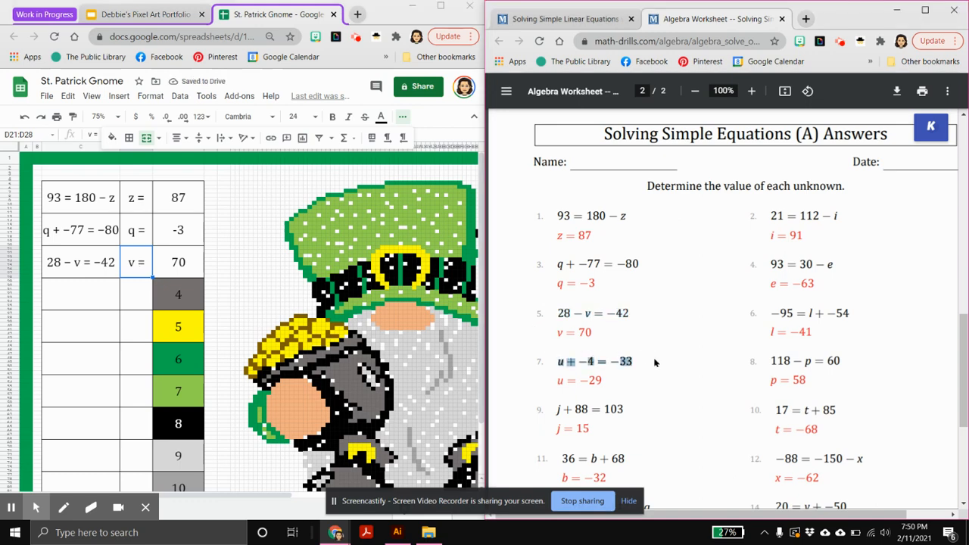
pyautogui.click(92, 305)
pyautogui.hotkey('ctrl', 'v')
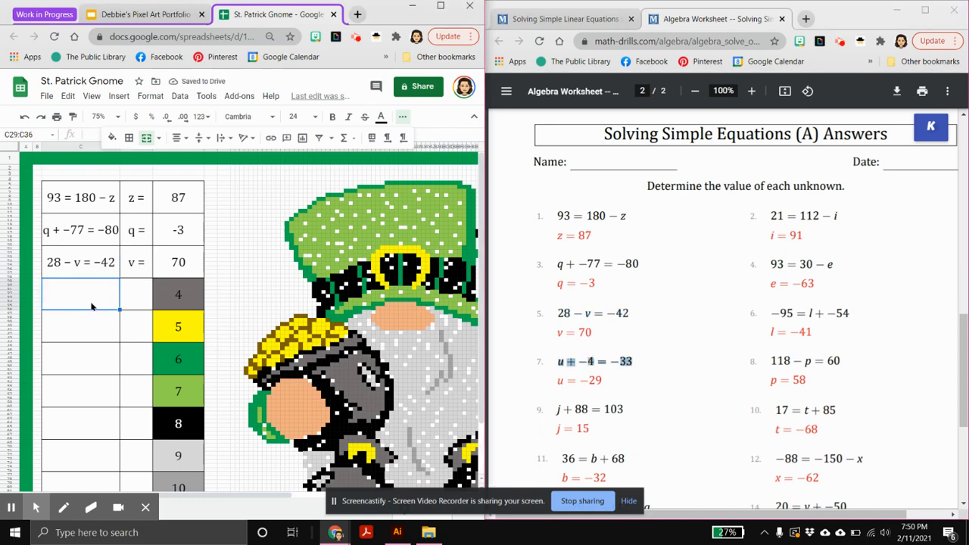
# Step: Enter "u =" in the narrow cell beside the fourth equation and -29 as its answer
pyautogui.click(139, 299)
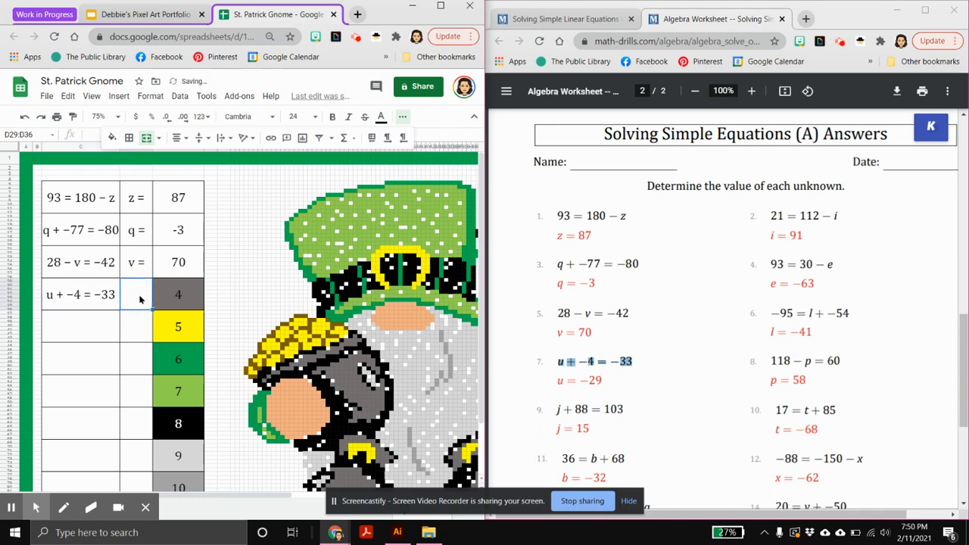
pyautogui.write('u =')
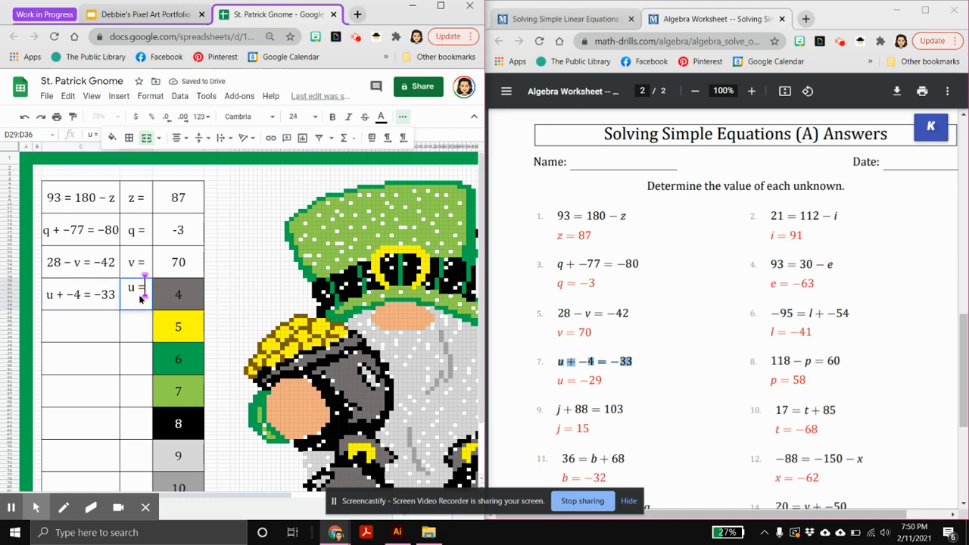
pyautogui.press('Tab')
pyautogui.write('-29')
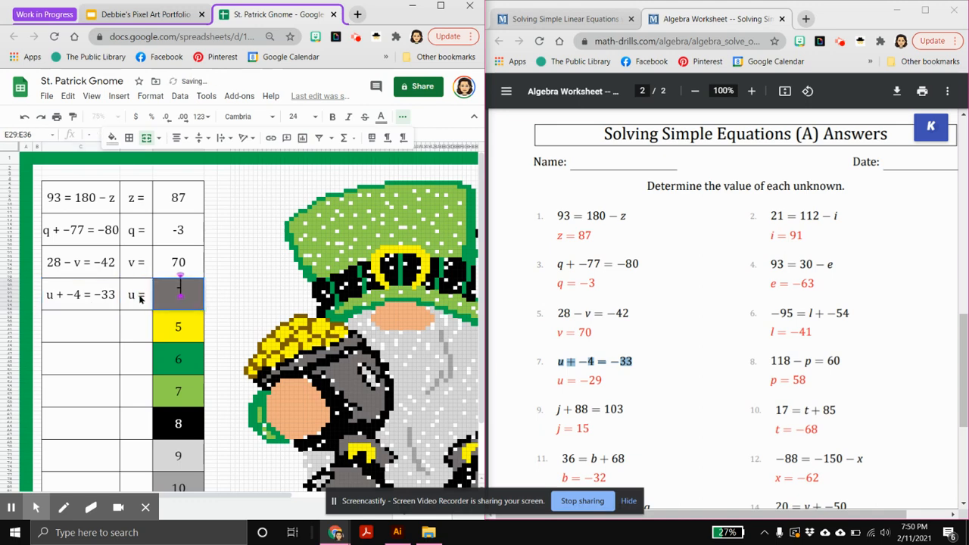
pyautogui.click(140, 299)
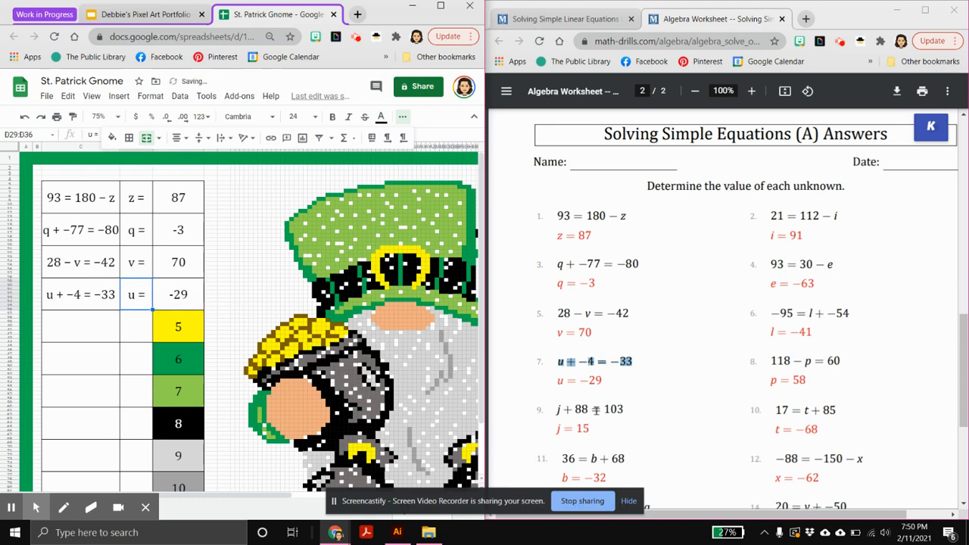
# Step: Copy the equation j + 88 = 103 of problem 9 from the worksheet into the fifth question cell
pyautogui.moveTo(554, 409); pyautogui.dragTo(641, 409)
pyautogui.hotkey('ctrl', 'c')
pyautogui.click(89, 327)
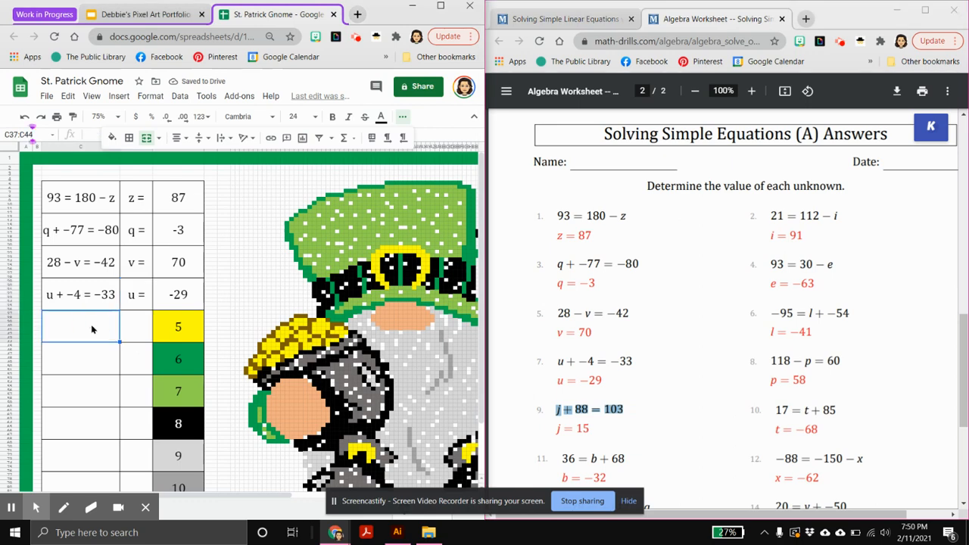
pyautogui.hotkey('ctrl', 'v')
# Step: Enter "j =" in the narrow cell beside the fifth equation and 15 as its answer
pyautogui.click(133, 333)
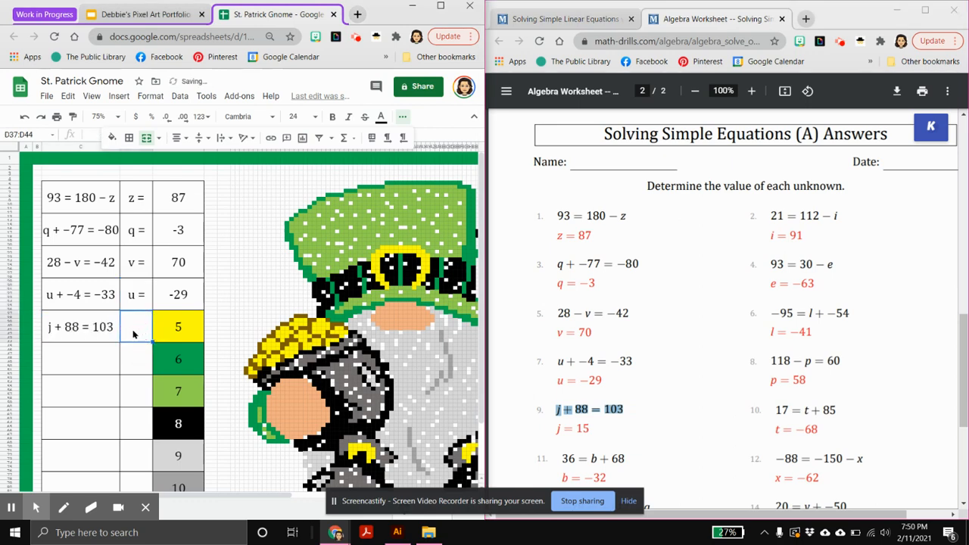
pyautogui.write('j =')
pyautogui.click(185, 331)
pyautogui.write('15')
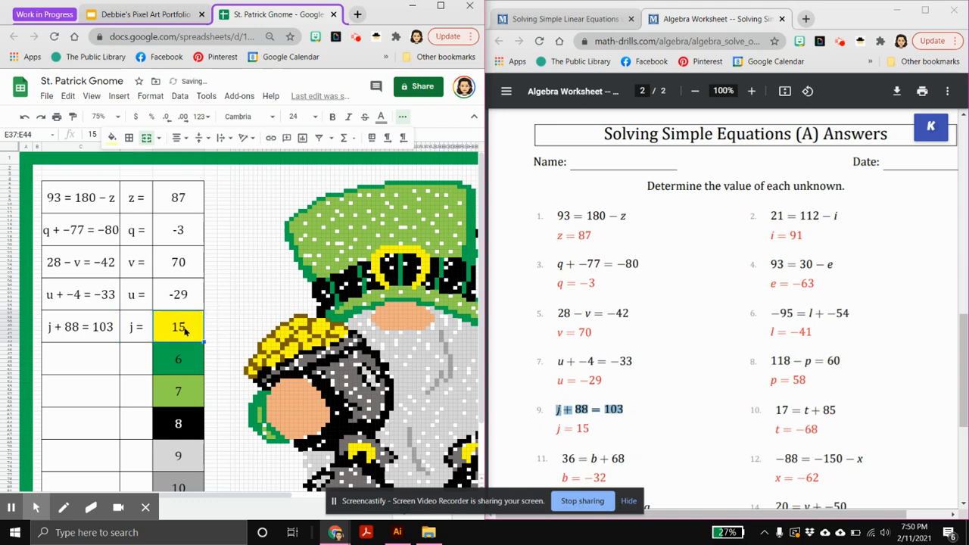
# Step: Copy the equation 36 = b + 68 of problem 11 from the worksheet into the sixth question cell
pyautogui.click(624, 394)
pyautogui.scroll(-2, 612, 390)
pyautogui.scroll(-1, 611, 390)
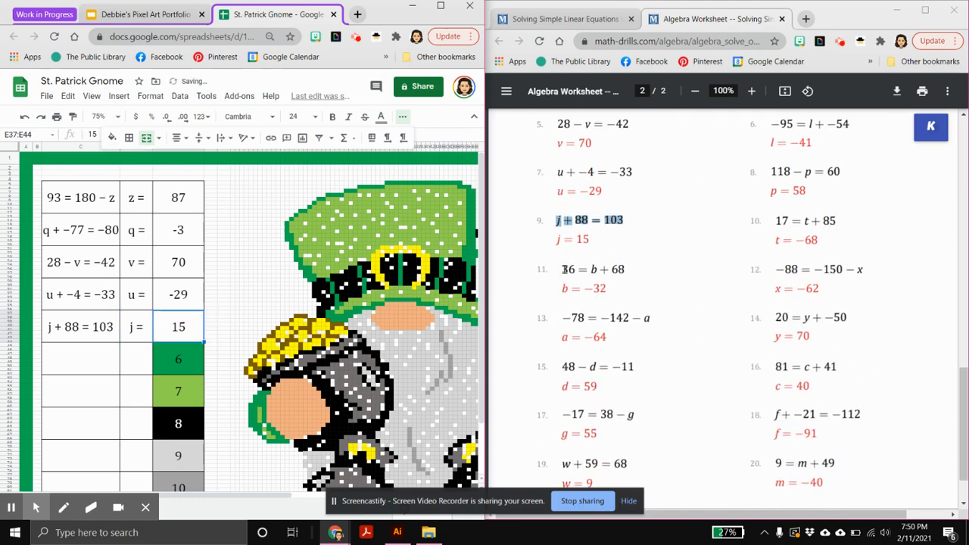
pyautogui.moveTo(561, 270); pyautogui.dragTo(655, 273)
pyautogui.hotkey('ctrl', 'c')
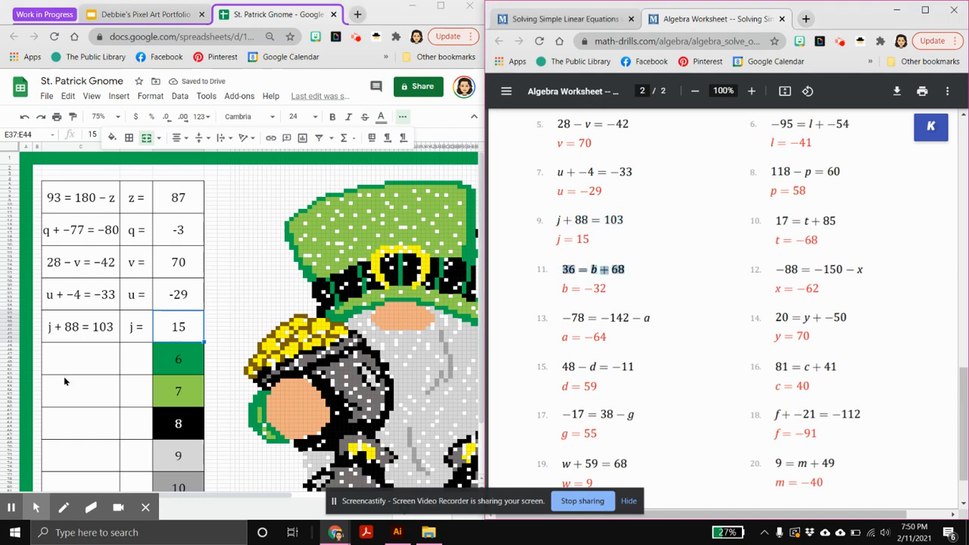
pyautogui.click(73, 357)
pyautogui.hotkey('ctrl', 'v')
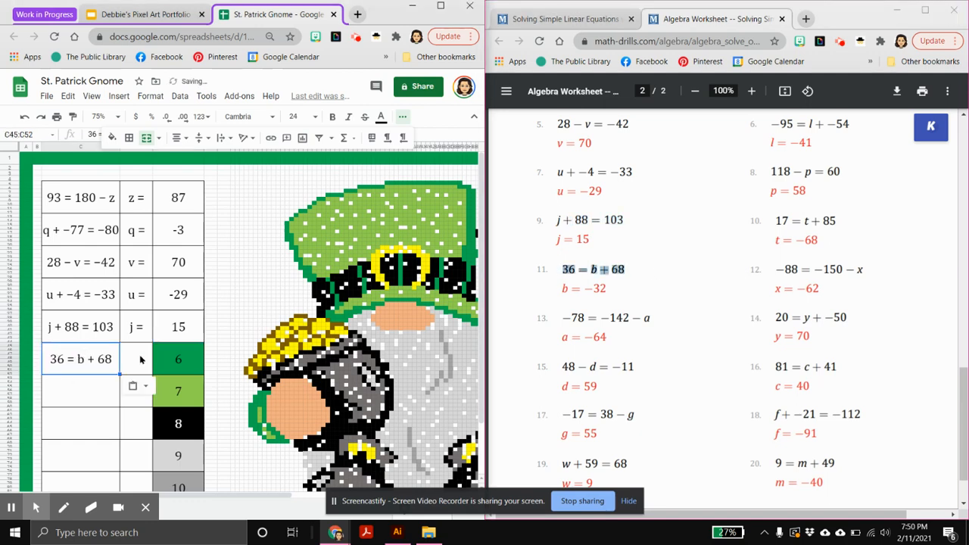
# Step: Enter "b =" in the narrow cell beside the sixth equation and -32 as its answer
pyautogui.click(136, 365)
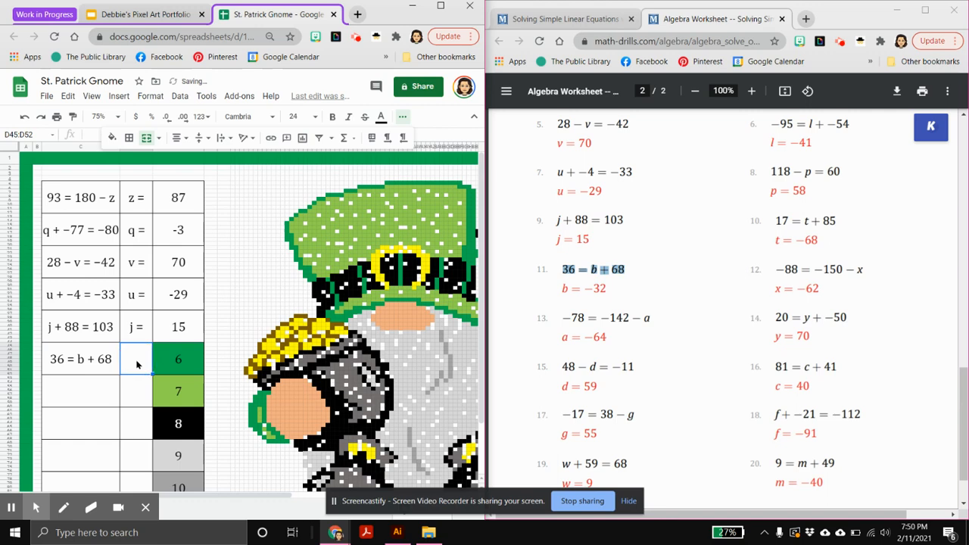
pyautogui.write('b =')
pyautogui.press('Tab')
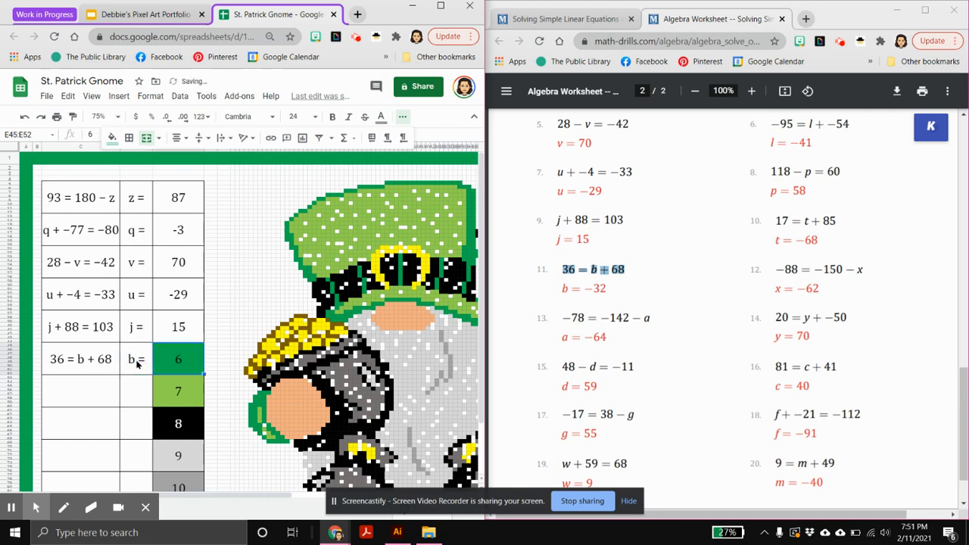
pyautogui.write('-32')
pyautogui.click(137, 364)
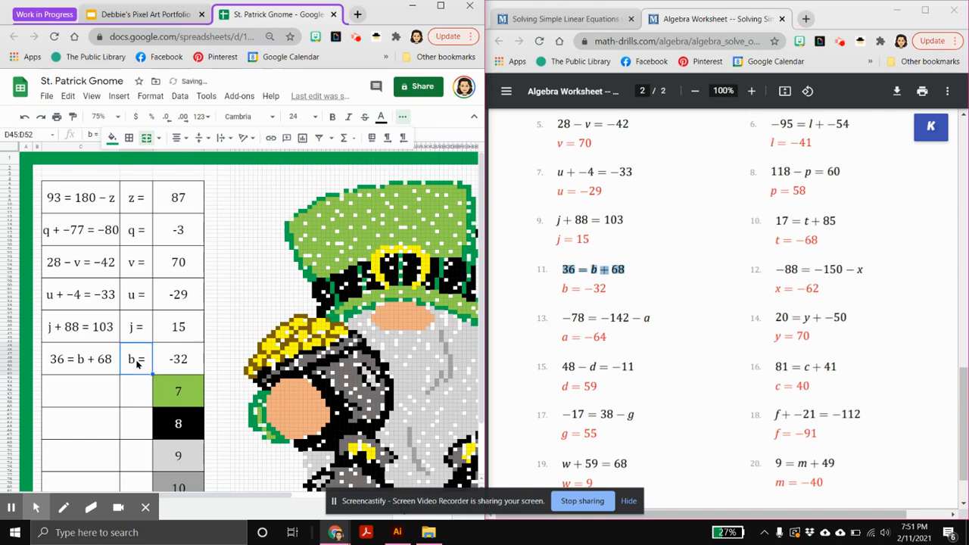
# Step: Copy the equation −78 = −142 − a of problem 13 from the worksheet into the seventh question cell
pyautogui.moveTo(560, 314); pyautogui.dragTo(695, 325)
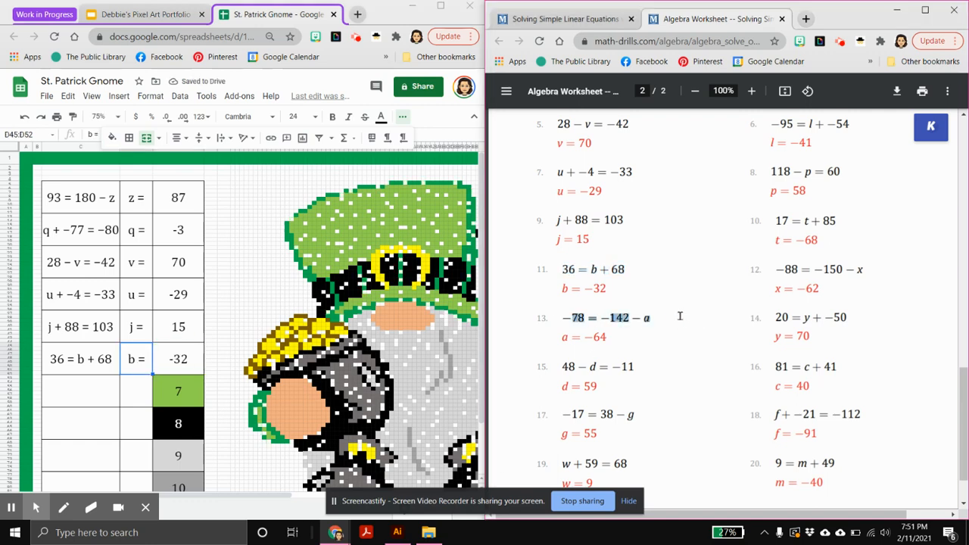
pyautogui.click(93, 401)
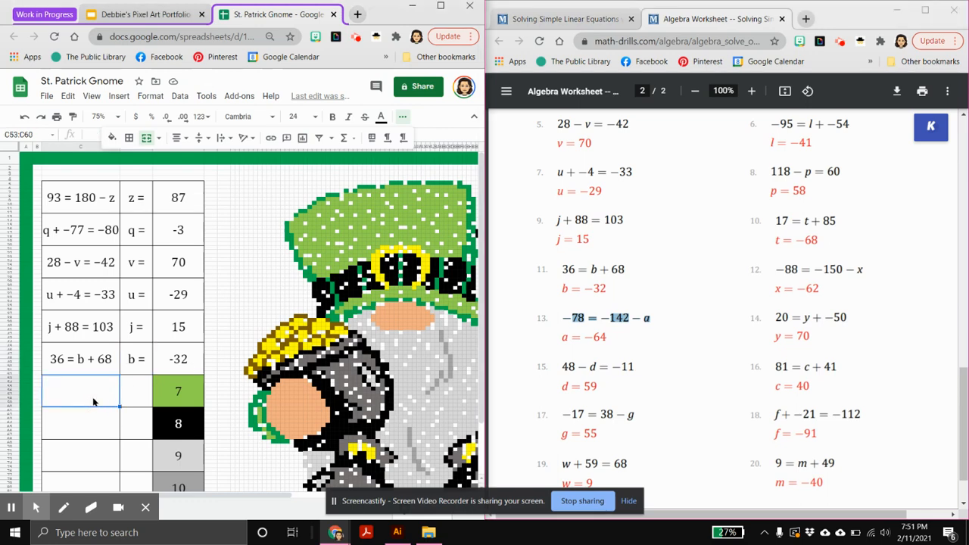
pyautogui.write('-78 = −142 − a')
# Step: Enter "a =" in the narrow cell beside the seventh equation and -64 as its answer
pyautogui.click(137, 393)
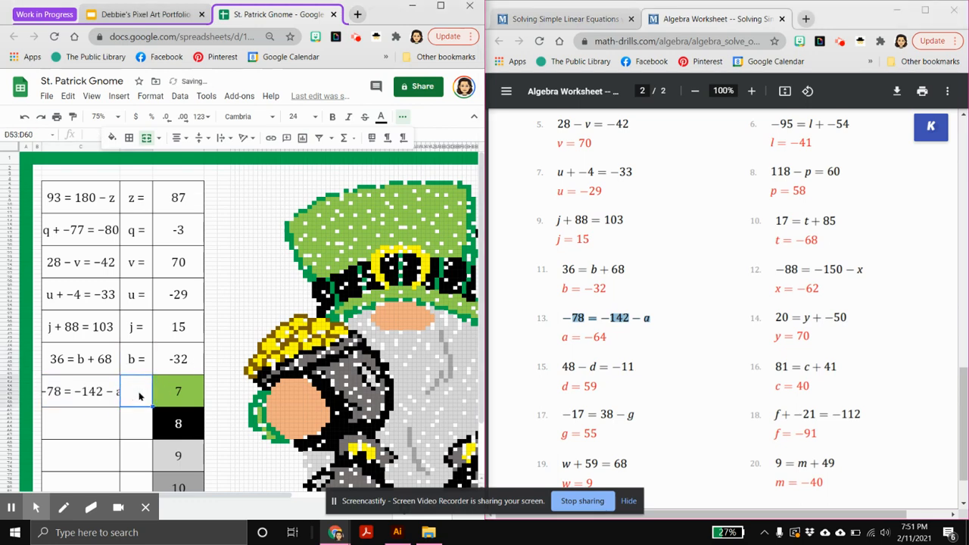
pyautogui.write('a =')
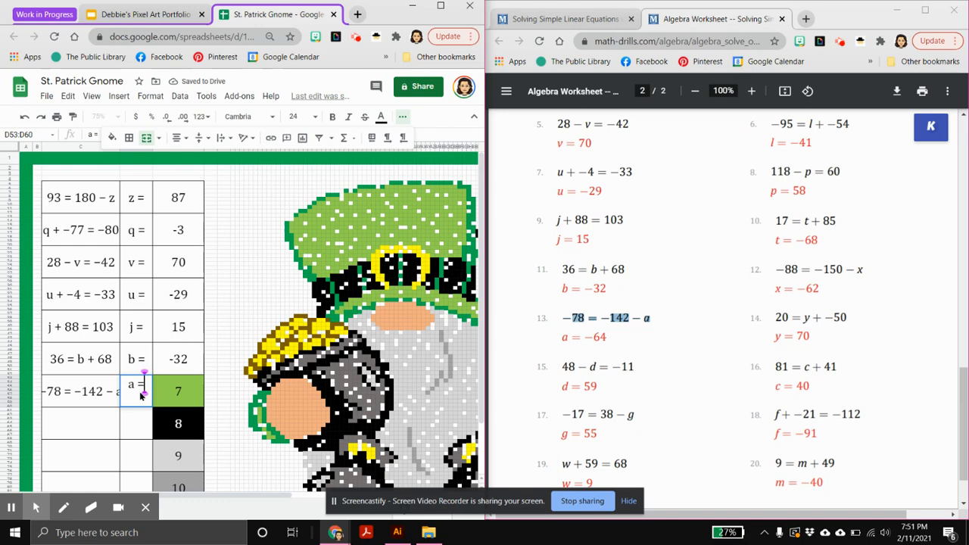
pyautogui.press('Tab')
pyautogui.write('-64')
pyautogui.press('Return')
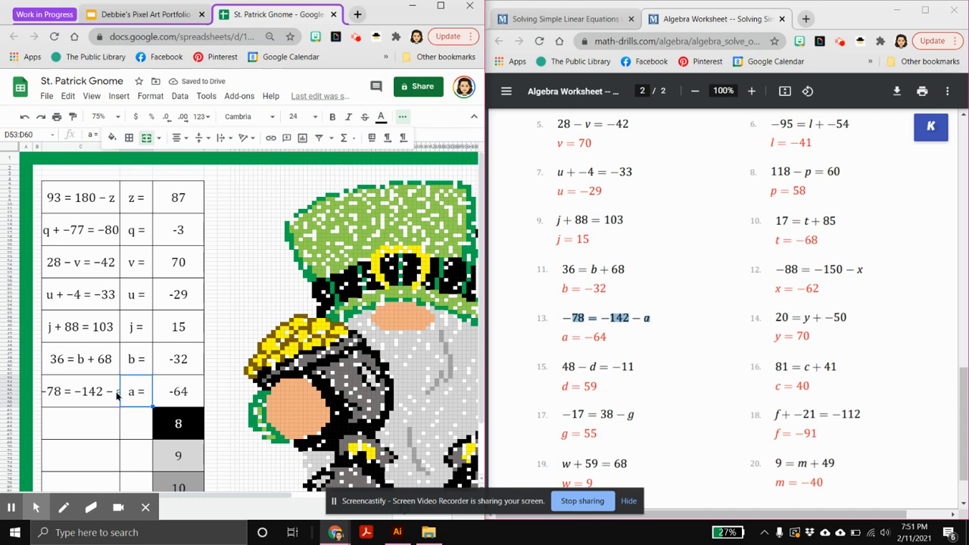
# Step: Widen column C so the seventh equation fits in its cell, and select the empty question cell below it
pyautogui.click(79, 146)
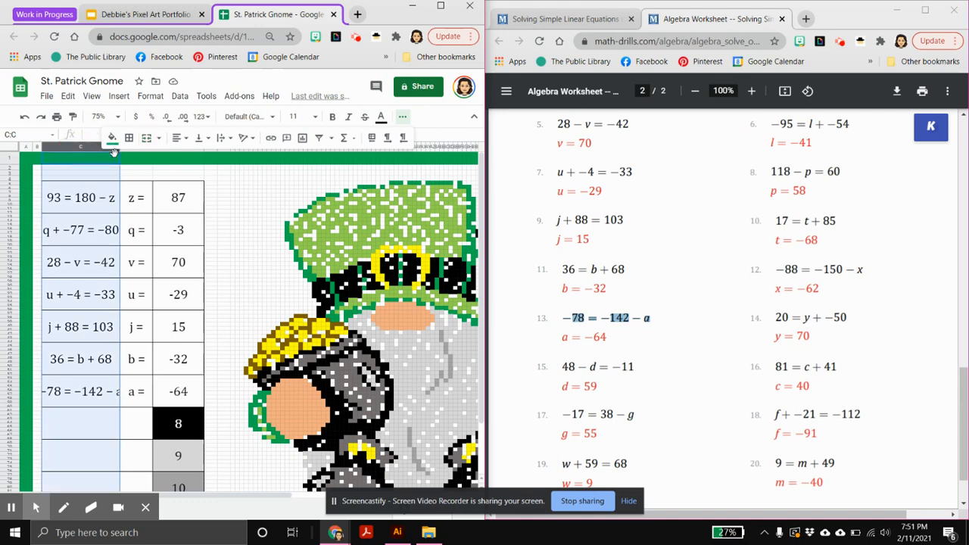
pyautogui.click(402, 119)
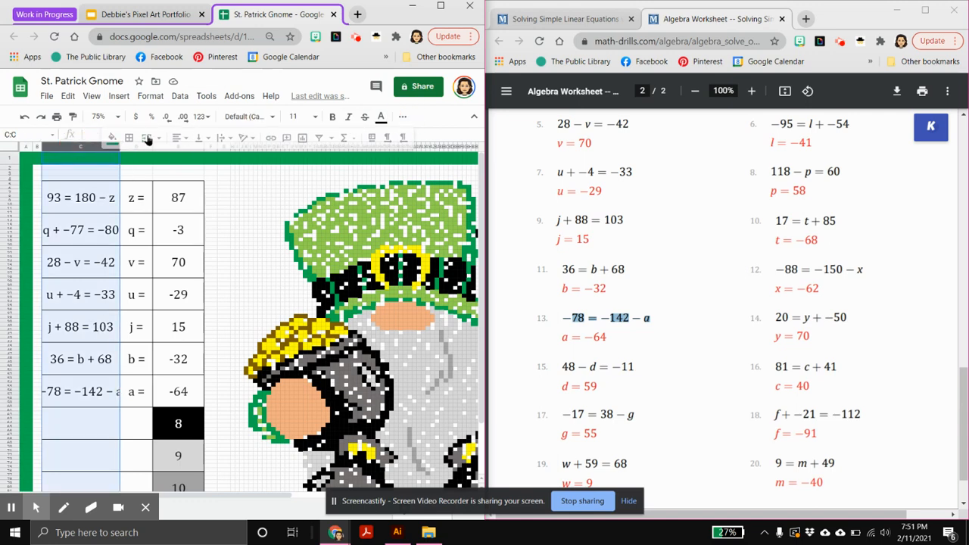
pyautogui.moveTo(119, 145); pyautogui.dragTo(134, 145)
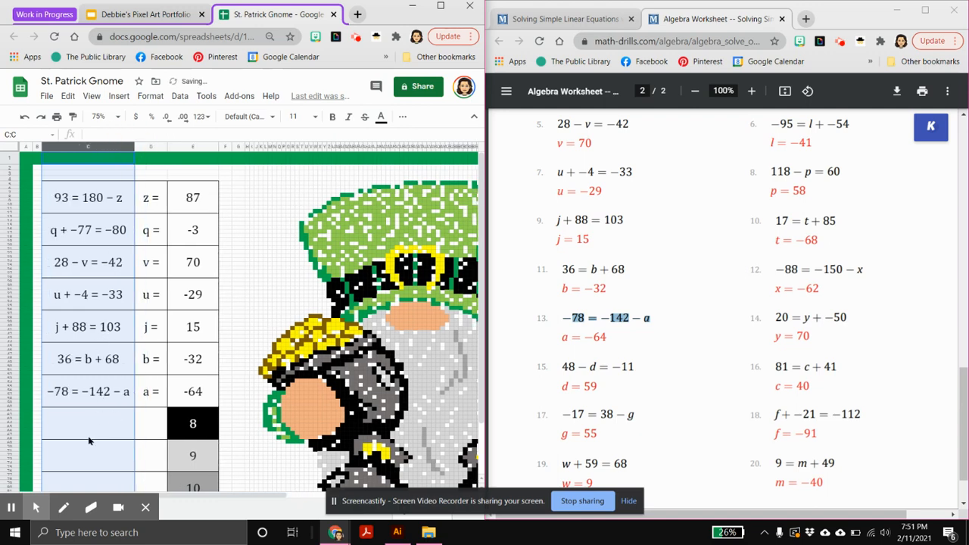
pyautogui.click(110, 427)
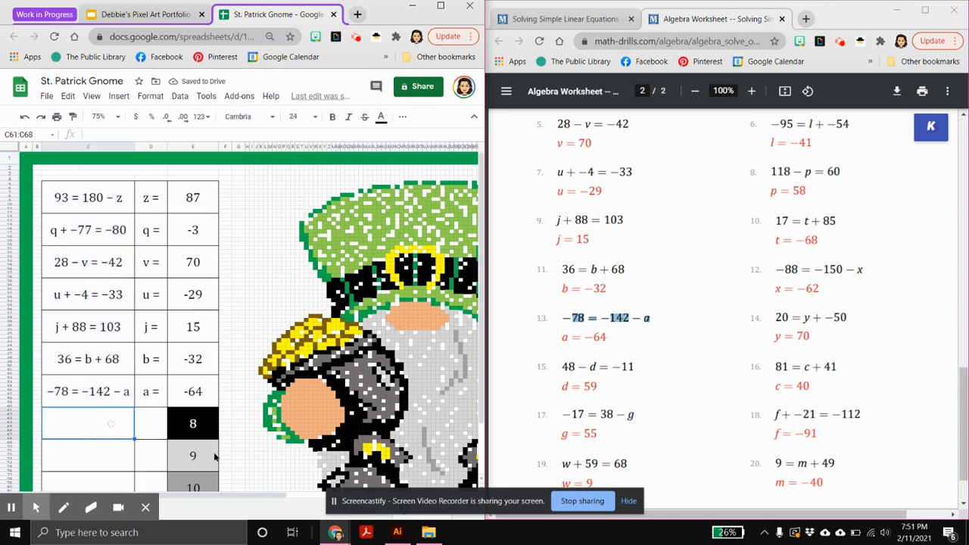
# Step: Copy the equation 48 − d = −11 of problem 15 from the worksheet into the eighth question cell
pyautogui.moveTo(562, 366); pyautogui.dragTo(655, 368)
pyautogui.hotkey('ctrl', 'c')
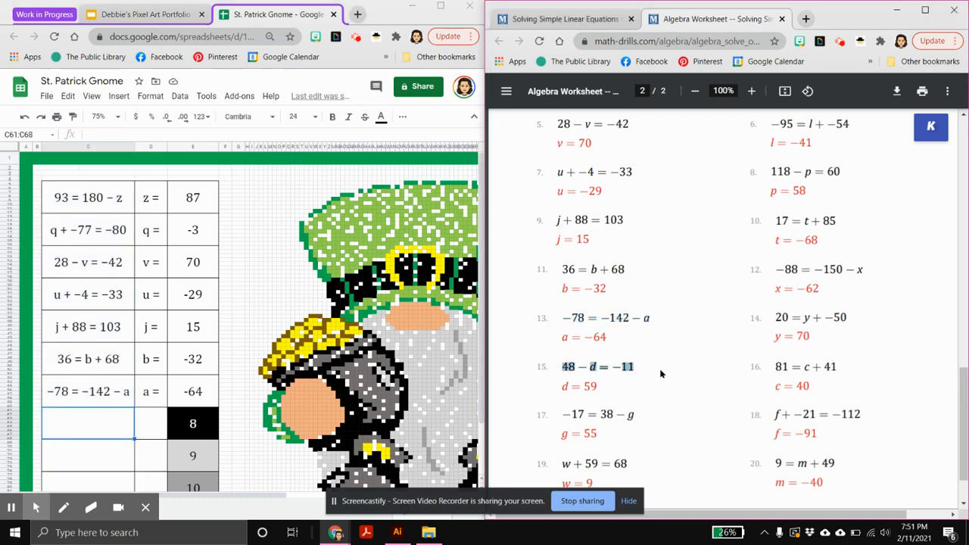
pyautogui.click(96, 425)
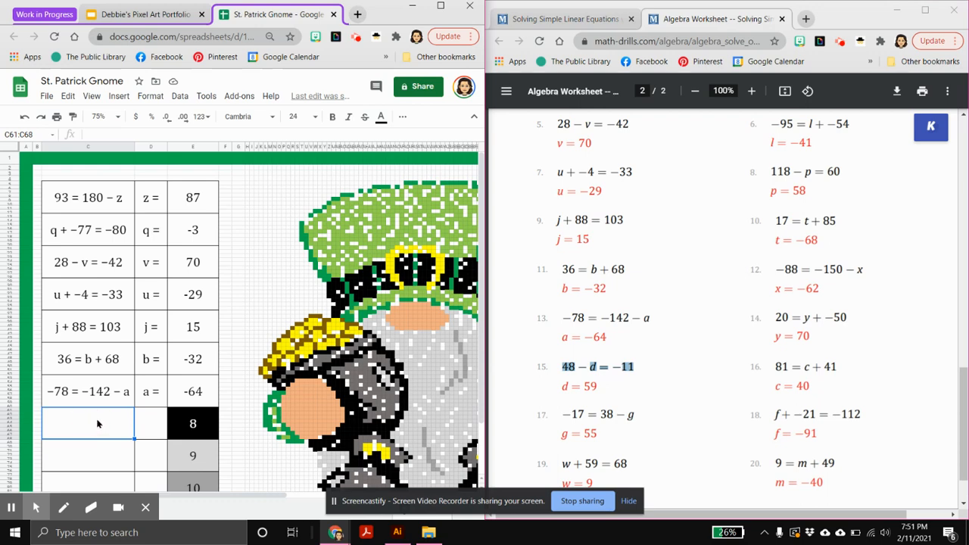
pyautogui.hotkey('ctrl', 'v')
# Step: Enter "d =" in the narrow cell beside the eighth equation and 59 as its answer
pyautogui.click(159, 428)
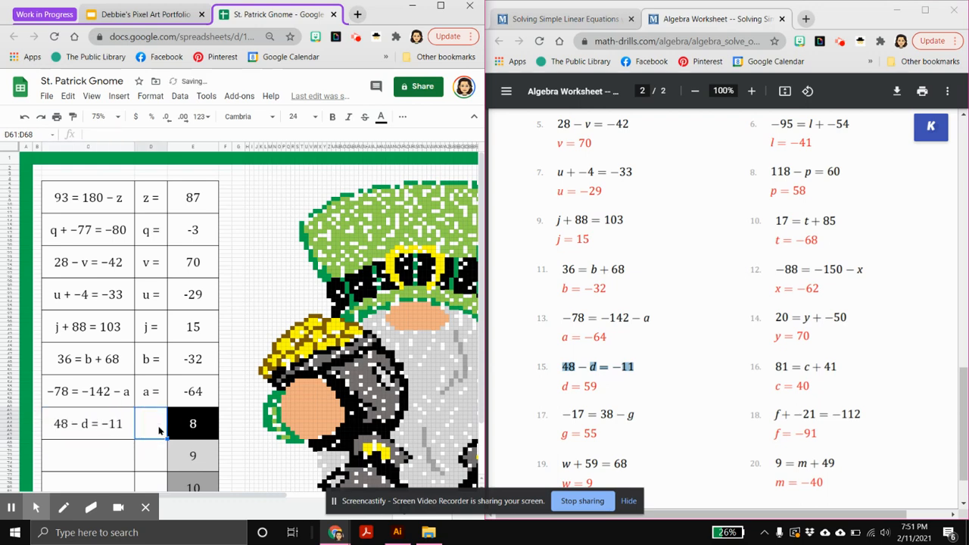
pyautogui.write('d =')
pyautogui.press('Tab')
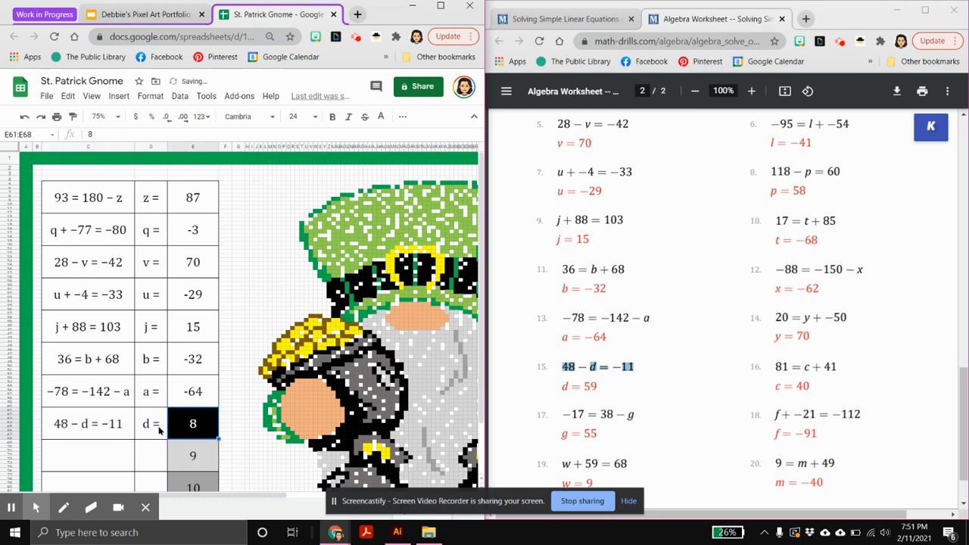
pyautogui.write('59')
pyautogui.click(159, 427)
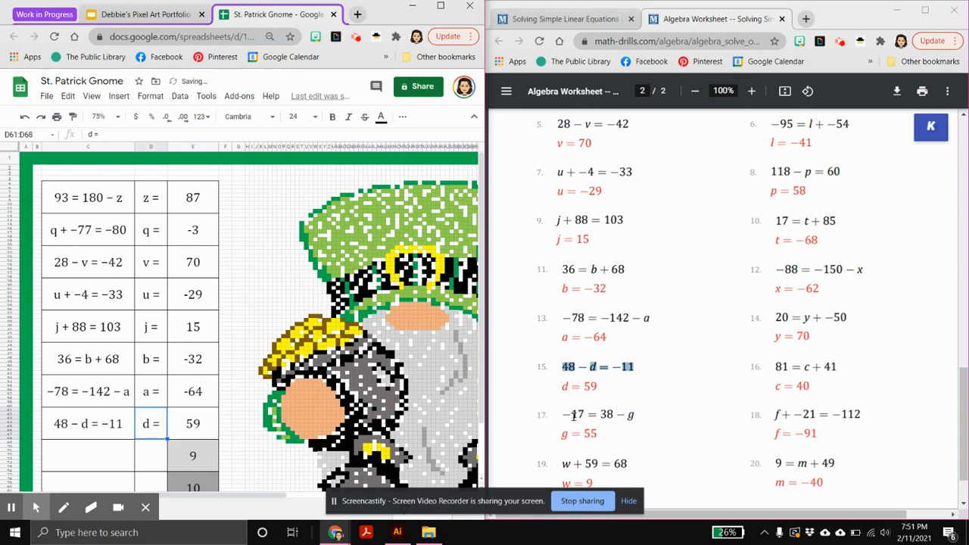
# Step: Copy the equation −17 = 38 − g of problem 17 from the worksheet into the ninth question cell
pyautogui.moveTo(573, 415); pyautogui.dragTo(670, 415)
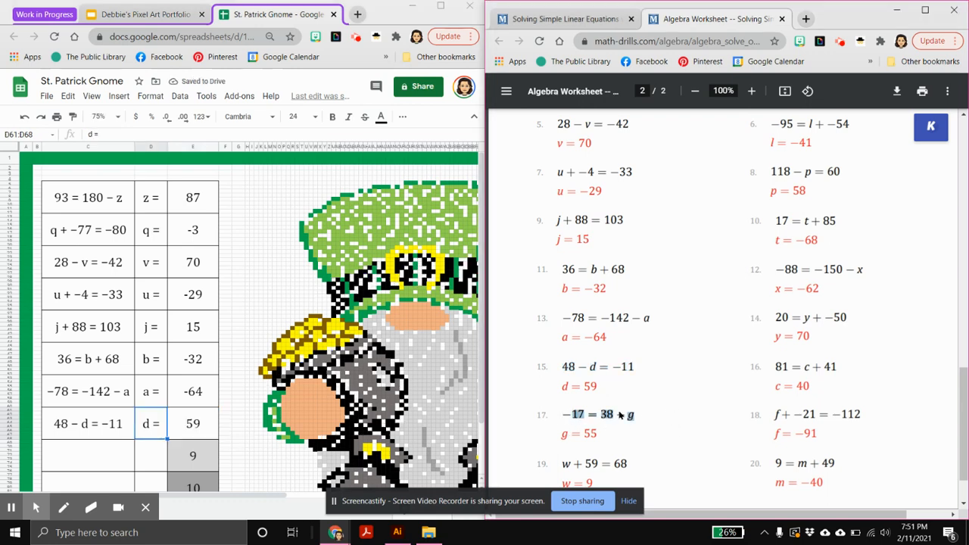
pyautogui.click(86, 459)
pyautogui.write('−17 = 38 − g')
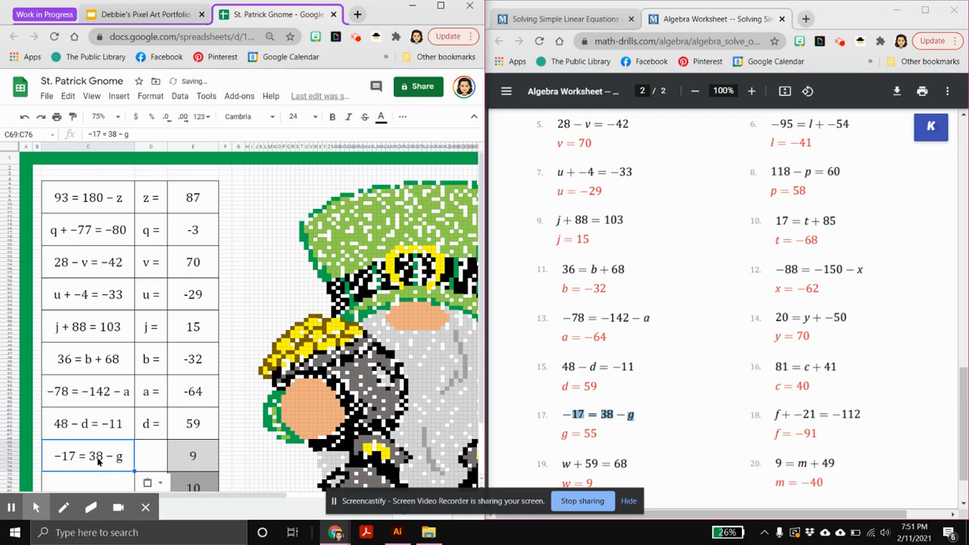
# Step: Enter "g =" in the narrow cell beside the ninth equation and 35 as its answer
pyautogui.click(152, 458)
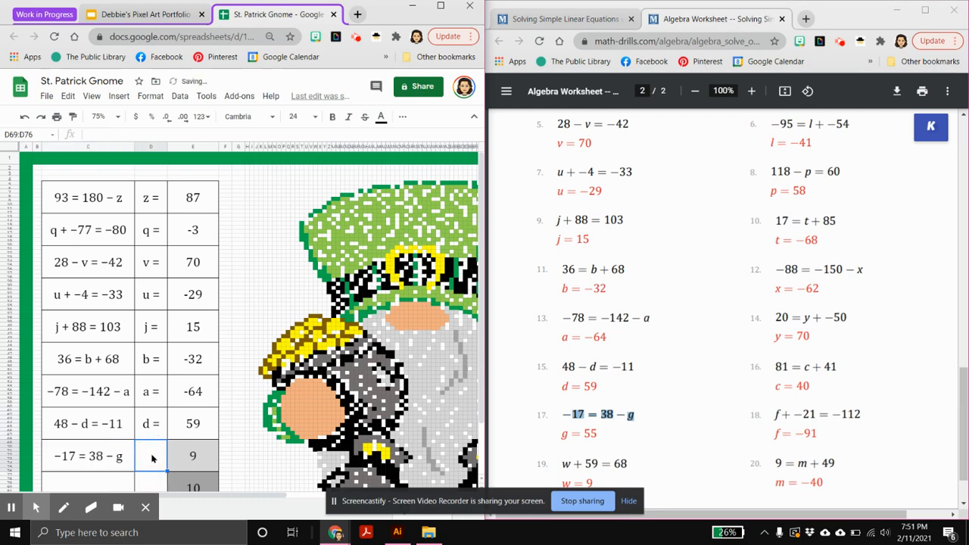
pyautogui.write('g =')
pyautogui.press('Tab')
pyautogui.write('35')
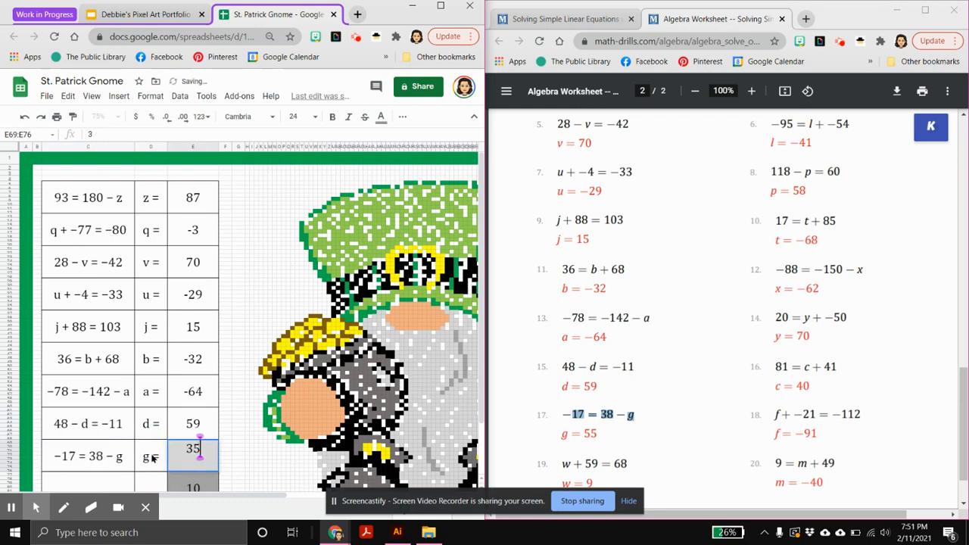
pyautogui.click(151, 457)
# Step: Copy the equation w + 59 = 68 of problem 19 from the worksheet into the tenth question cell
pyautogui.scroll(-2, 220, 423)
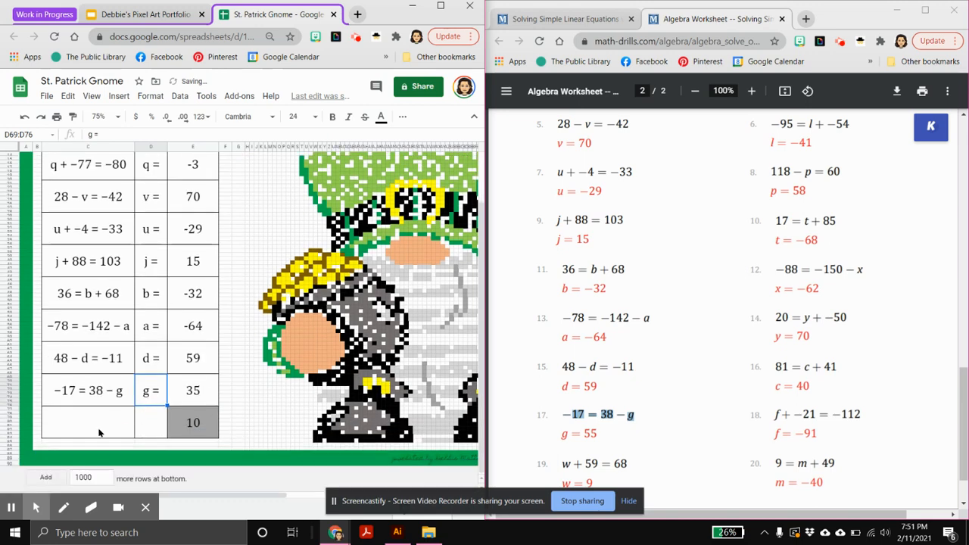
pyautogui.click(98, 432)
pyautogui.scroll(-2, 576, 439)
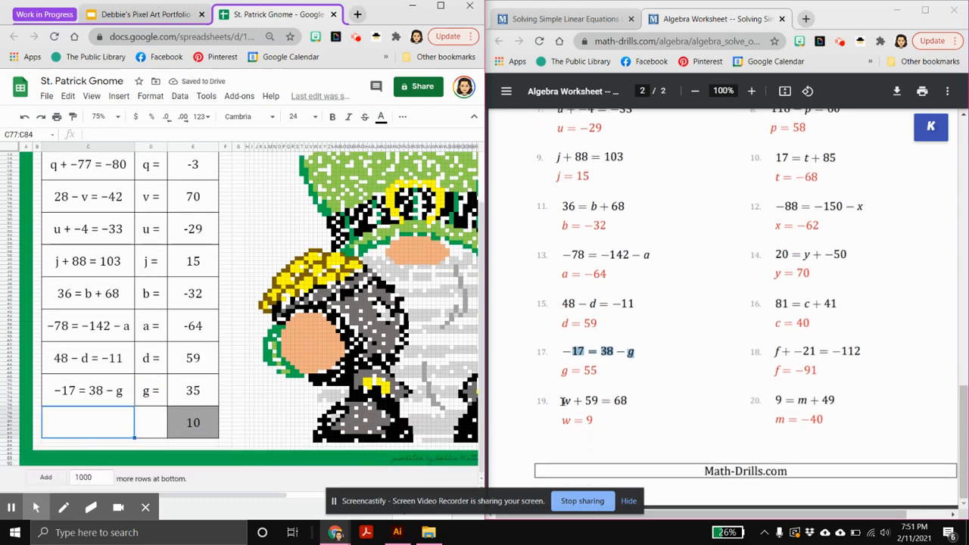
pyautogui.moveTo(563, 401); pyautogui.dragTo(653, 396)
pyautogui.moveTo(559, 401); pyautogui.dragTo(649, 403)
pyautogui.hotkey('ctrl', 'c')
pyautogui.click(107, 424)
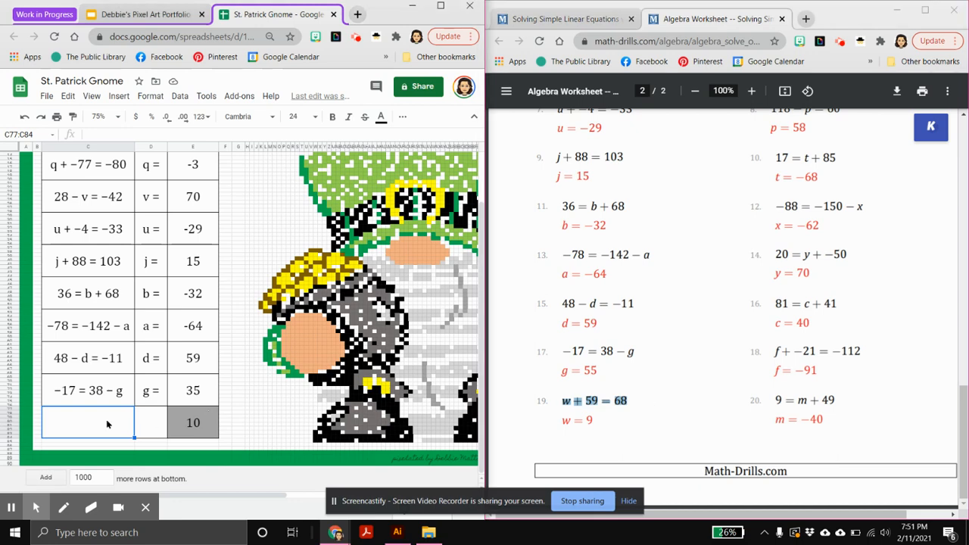
pyautogui.hotkey('ctrl', 'v')
# Step: Enter "w =" in the narrow cell beside the tenth equation and 9 as its answer
pyautogui.click(149, 430)
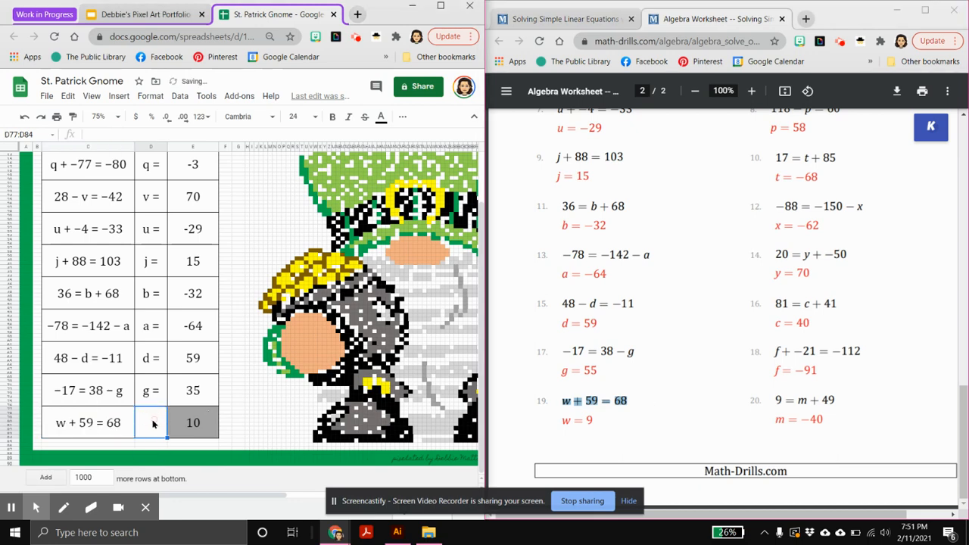
pyautogui.write('w =')
pyautogui.press('Tab')
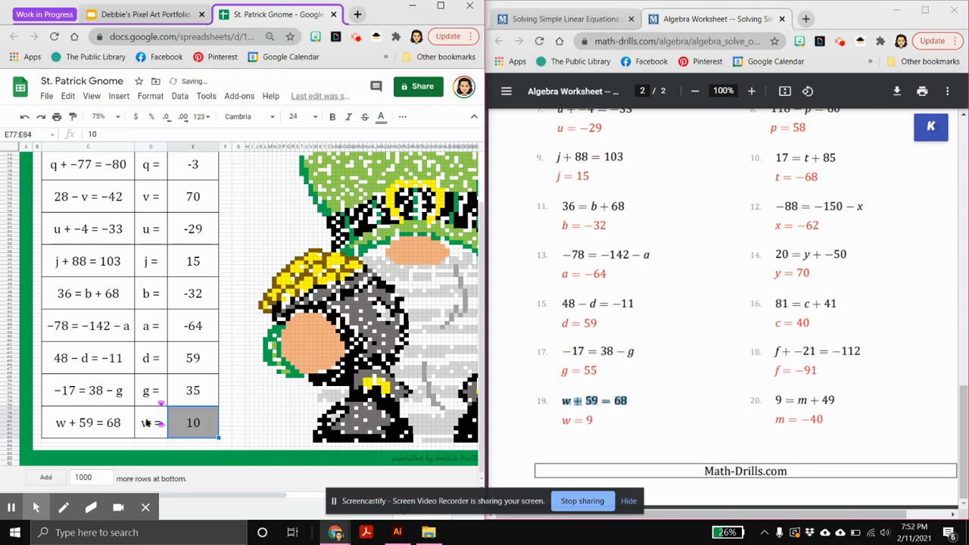
pyautogui.write('9')
pyautogui.press('Tab')
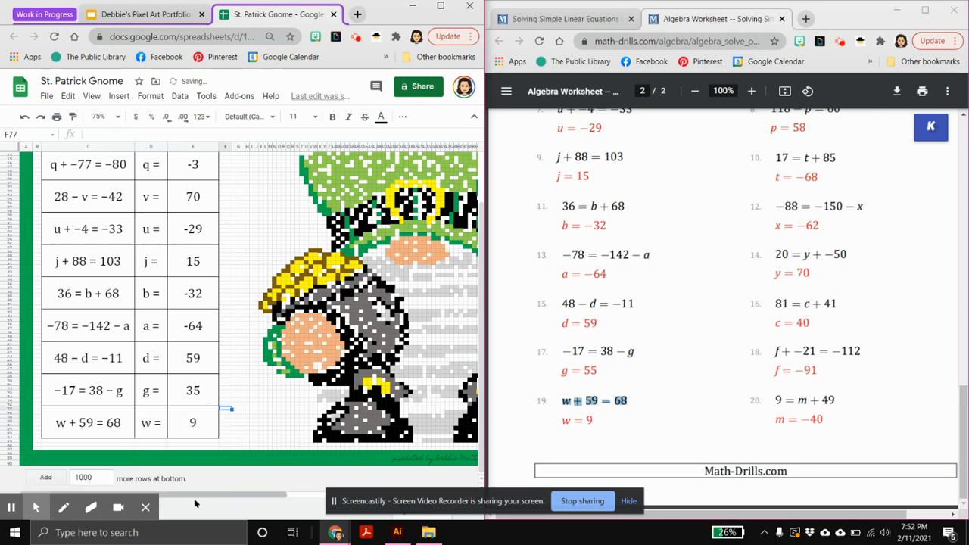
# Step: Copy the equation 21 = 112 − i of problem 2 into the first question cell of the table on the other side of the gnome
pyautogui.moveTo(194, 495); pyautogui.dragTo(395, 491)
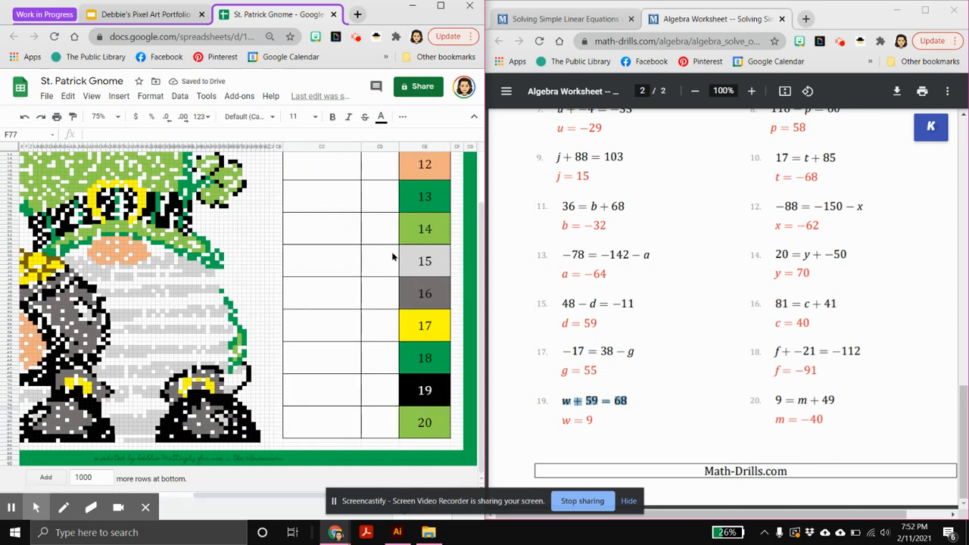
pyautogui.scroll(2, 387, 249)
pyautogui.scroll(5, 749, 375)
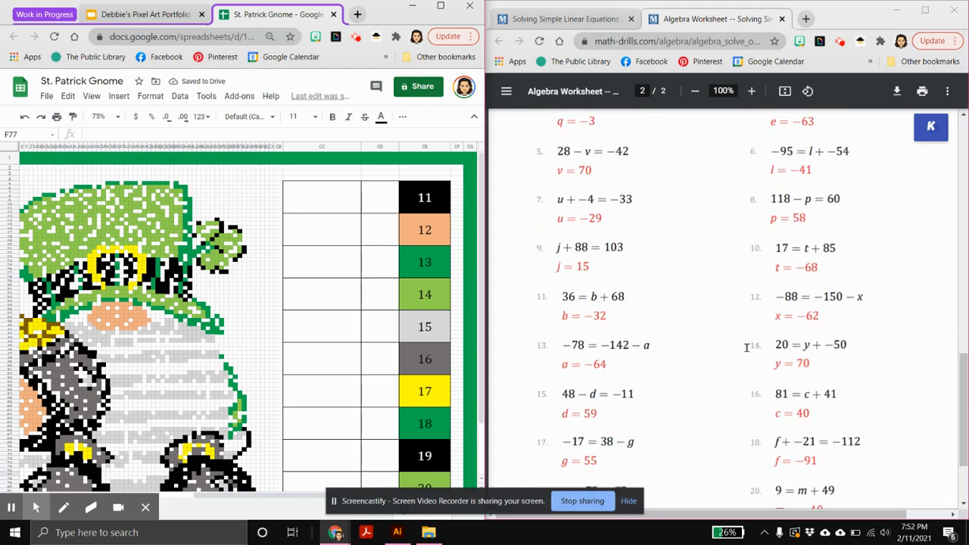
pyautogui.moveTo(769, 341); pyautogui.dragTo(866, 338)
pyautogui.hotkey('ctrl', 'c')
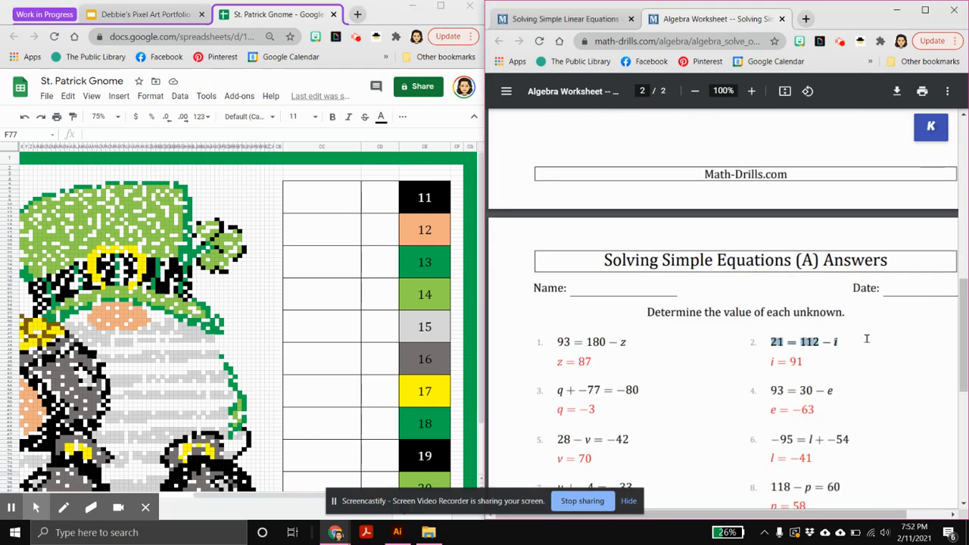
pyautogui.click(344, 204)
pyautogui.hotkey('ctrl', 'v')
# Step: Enter "i =" in the narrow cell beside the equation 21 = 112 − i
pyautogui.click(382, 202)
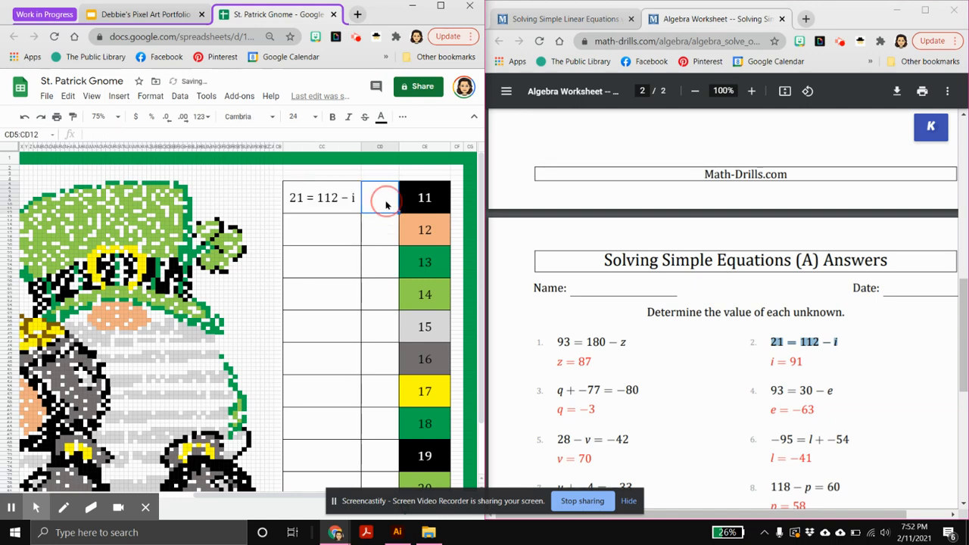
pyautogui.write('i =')
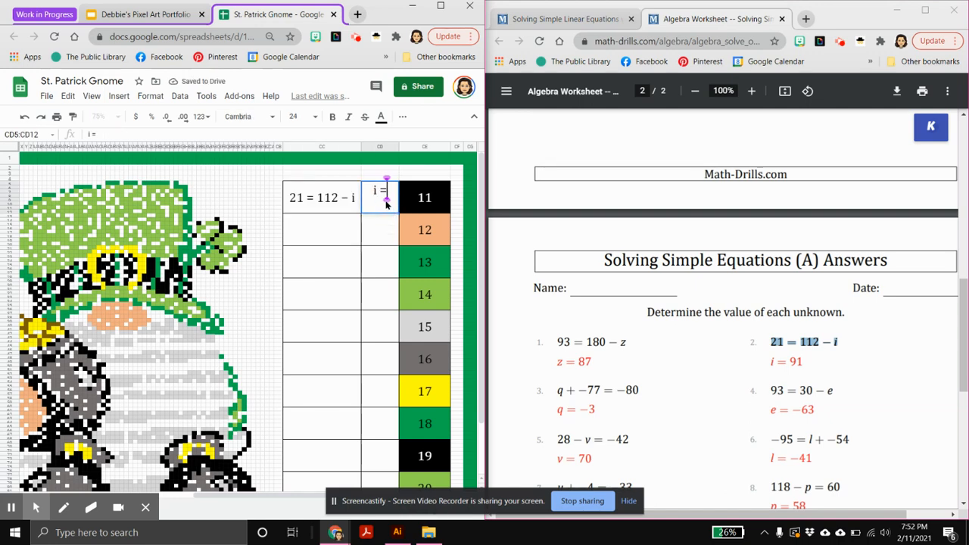
pyautogui.click(386, 204)
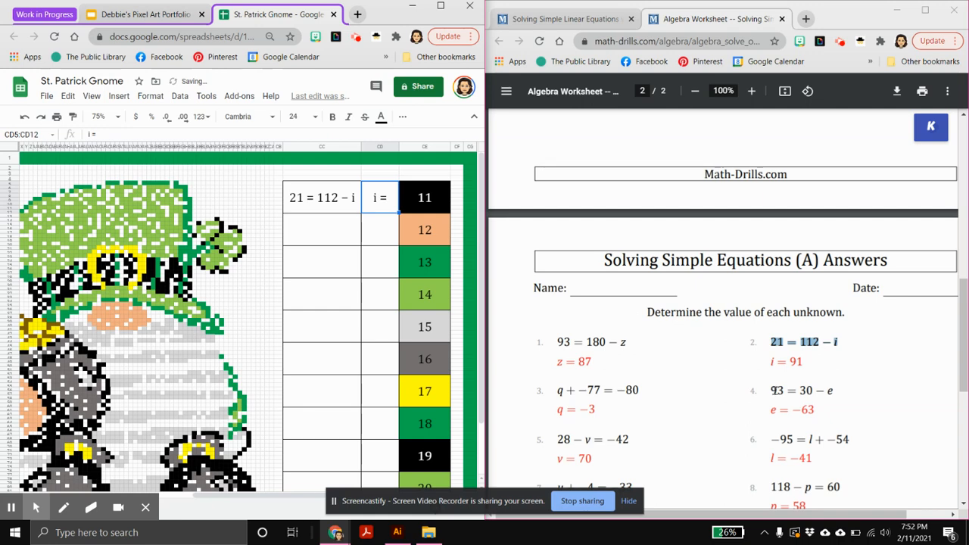
# Step: Enter 91 as the answer to 21 = 112 − i and set that cell's text colour to black
pyautogui.click(436, 206)
pyautogui.write('9')
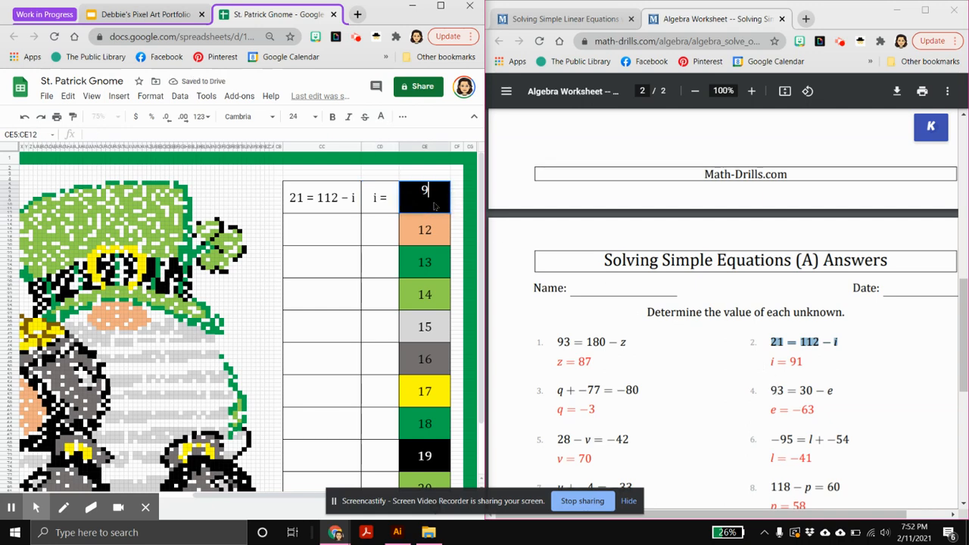
pyautogui.write('1')
pyautogui.press('Return')
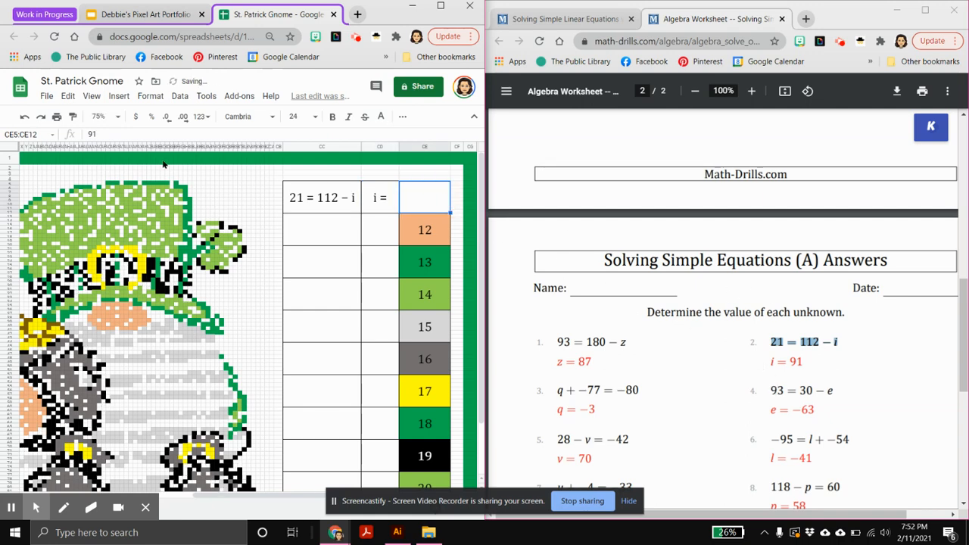
pyautogui.click(380, 117)
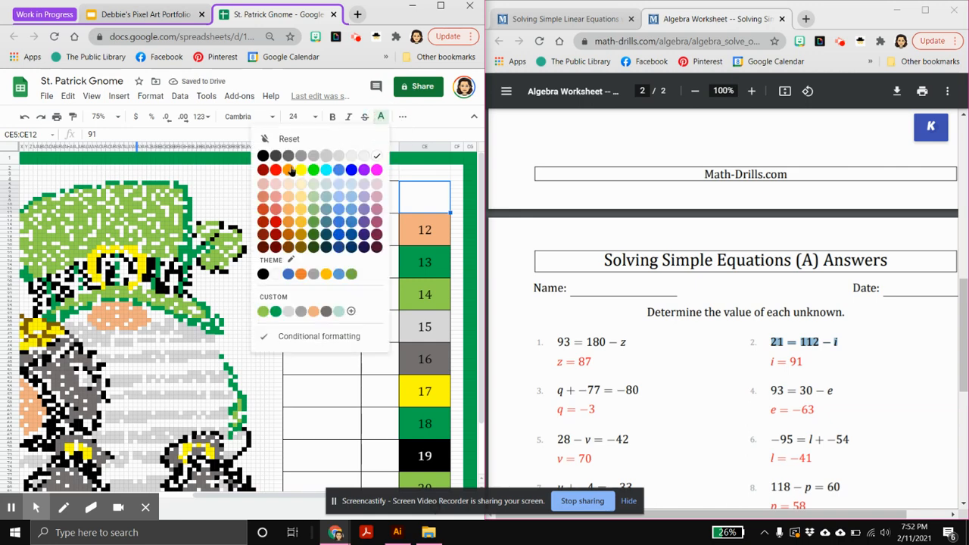
pyautogui.click(262, 155)
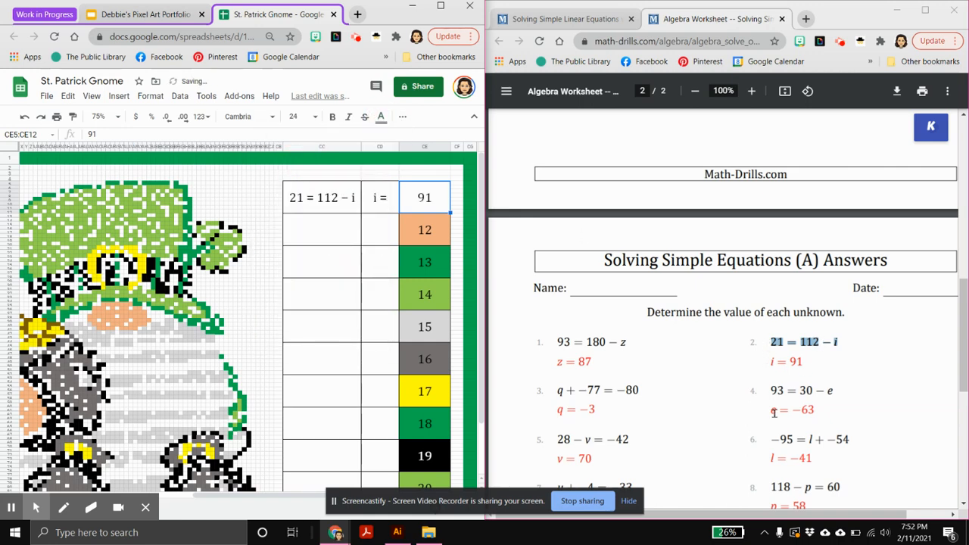
# Step: Copy the equation 93 = 30 − e of problem 4 into the second table's second question cell and label its variable "e ="
pyautogui.moveTo(771, 390); pyautogui.dragTo(853, 389)
pyautogui.hotkey('ctrl', 'c')
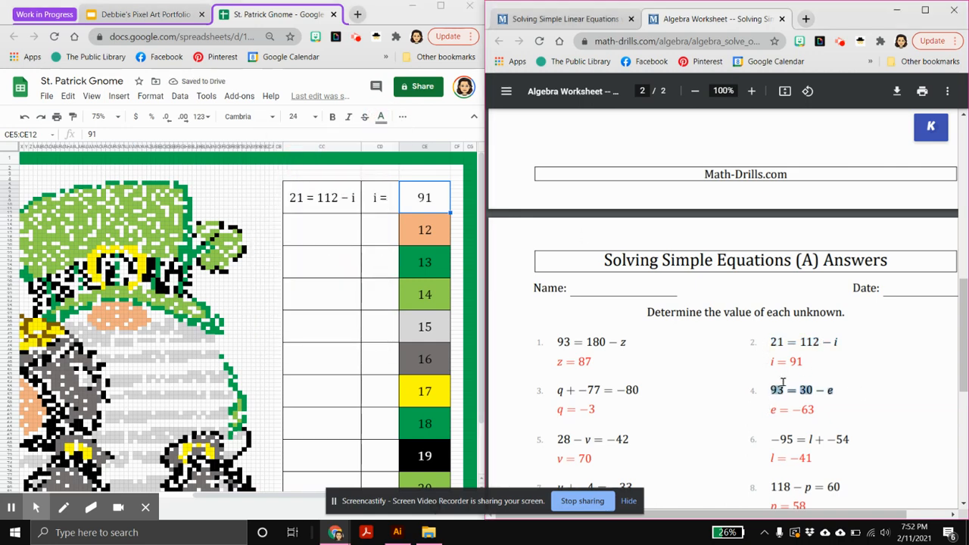
pyautogui.click(327, 230)
pyautogui.hotkey('ctrl', 'v')
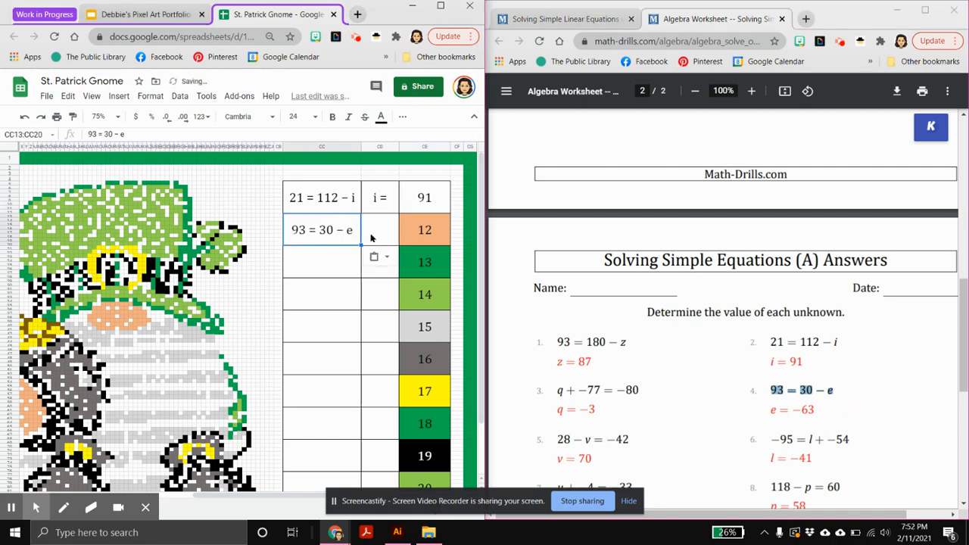
pyautogui.click(371, 238)
pyautogui.write('e =')
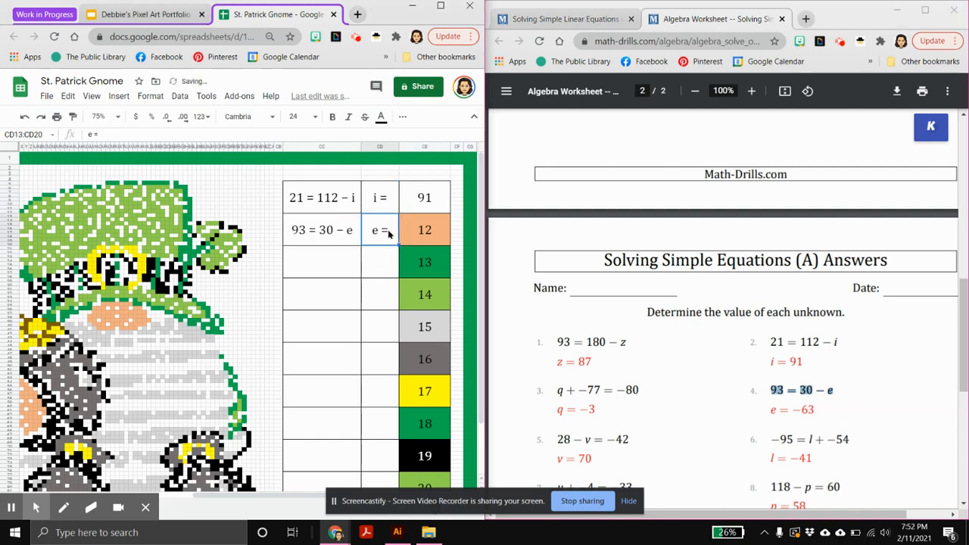
# Step: Copy the equation −95 = l + −54 of problem 6 from the worksheet into the second table's third question cell
pyautogui.moveTo(766, 441); pyautogui.dragTo(886, 440)
pyautogui.hotkey('ctrl', 'c')
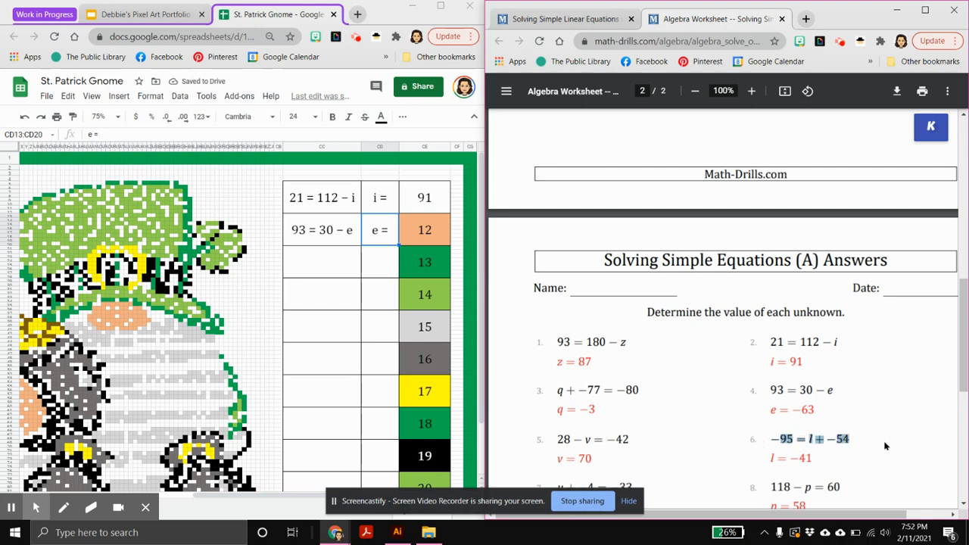
pyautogui.click(326, 257)
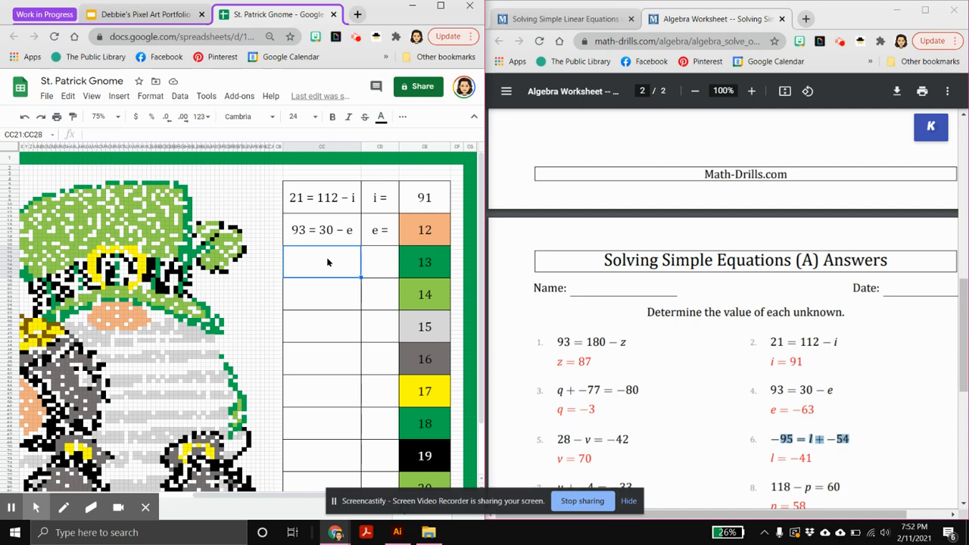
pyautogui.hotkey('ctrl', 'v')
# Step: Enter "l =" in the narrow cell beside the equation −95 = l + −54 and -41 as its answer
pyautogui.click(386, 269)
pyautogui.write('l =')
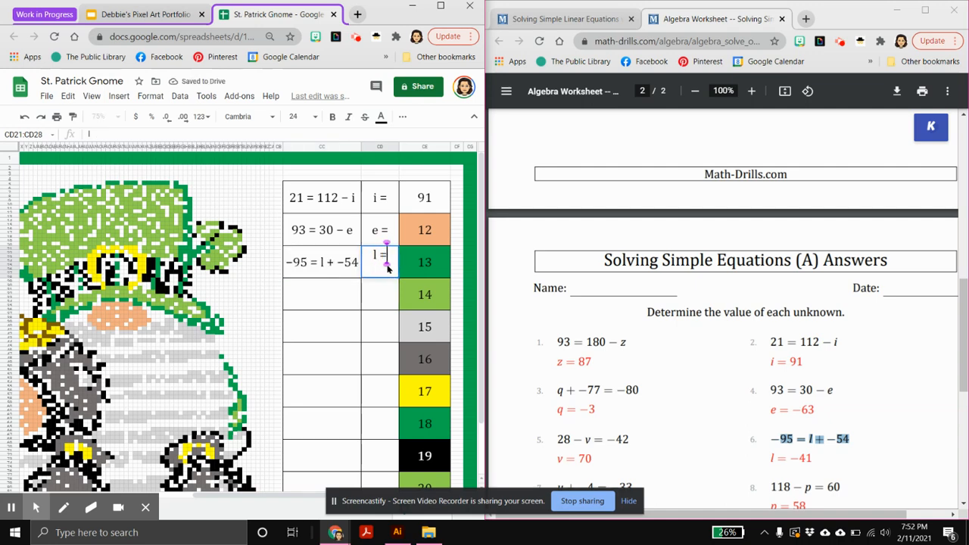
pyautogui.press('Tab')
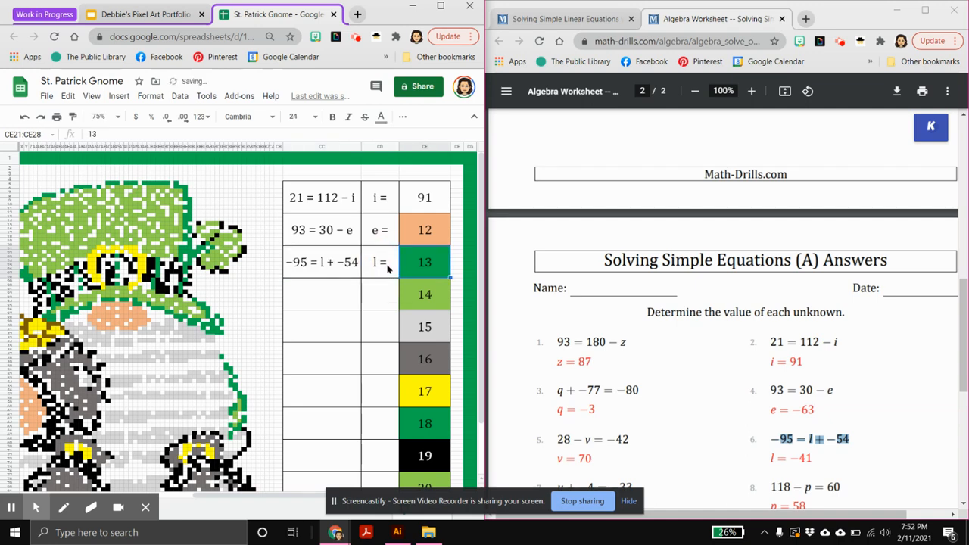
pyautogui.write('-41')
pyautogui.click(387, 269)
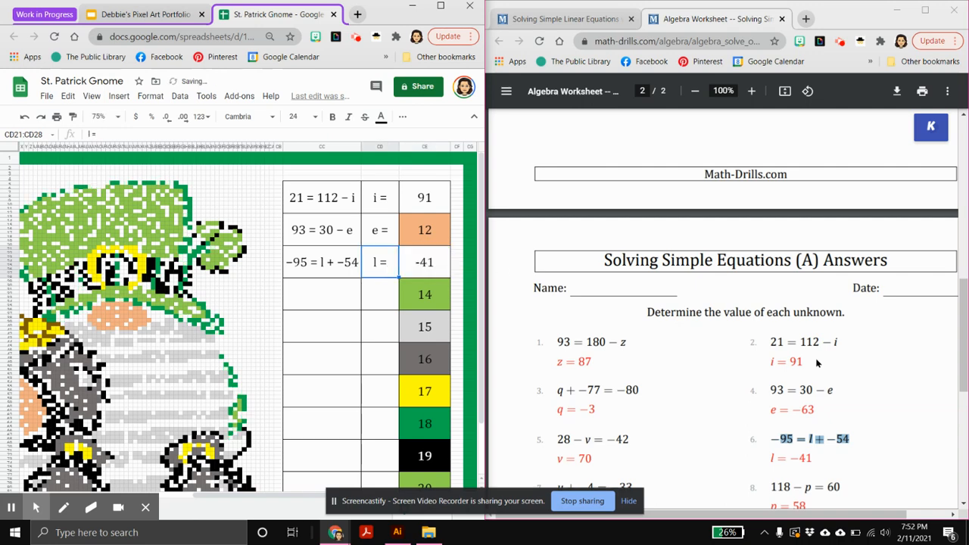
# Step: Copy the equation 118 − p = 60 of problem 8 from the worksheet into the second table's fourth question cell
pyautogui.scroll(-1, 837, 404)
pyautogui.scroll(-2, 837, 405)
pyautogui.moveTo(769, 234); pyautogui.dragTo(869, 237)
pyautogui.hotkey('ctrl', 'c')
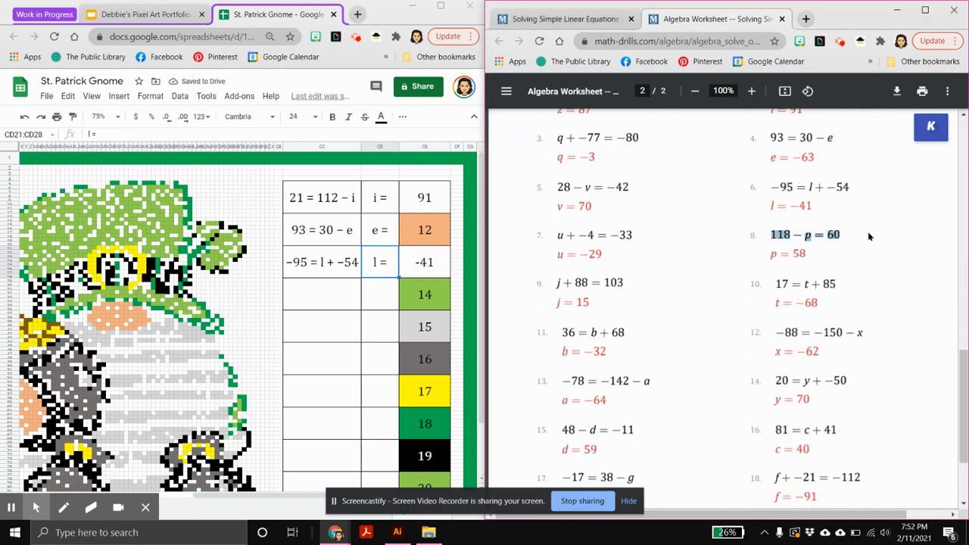
pyautogui.click(323, 296)
pyautogui.hotkey('ctrl', 'v')
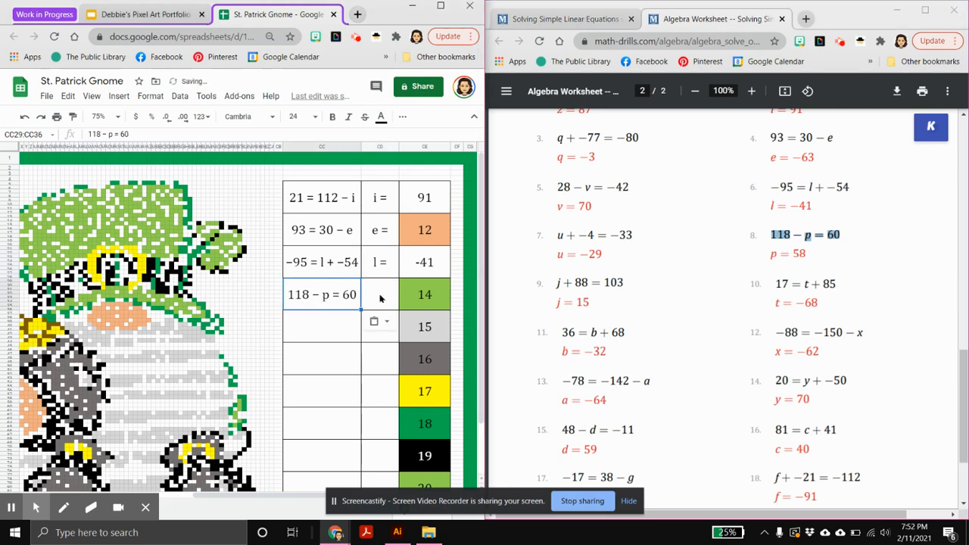
pyautogui.click(380, 299)
pyautogui.write('t =')
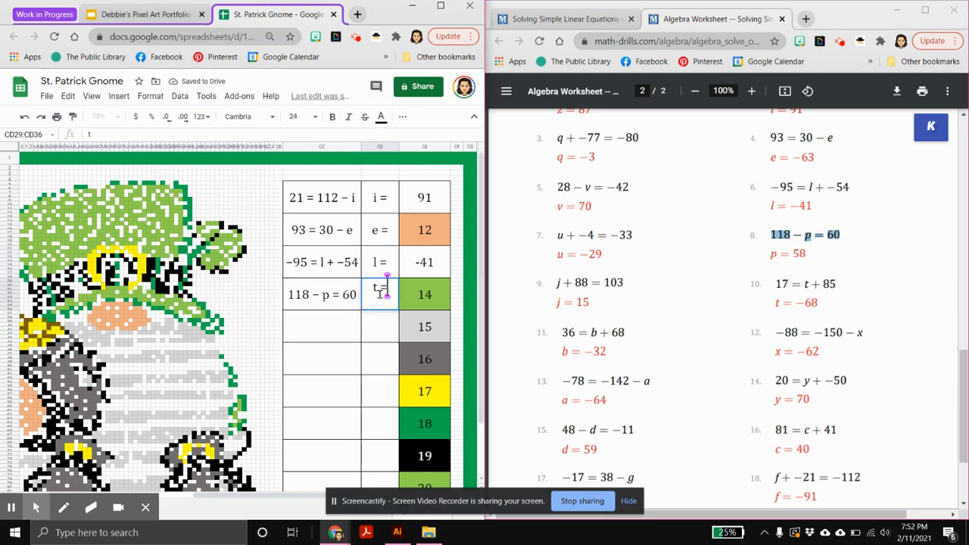
pyautogui.press('Tab')
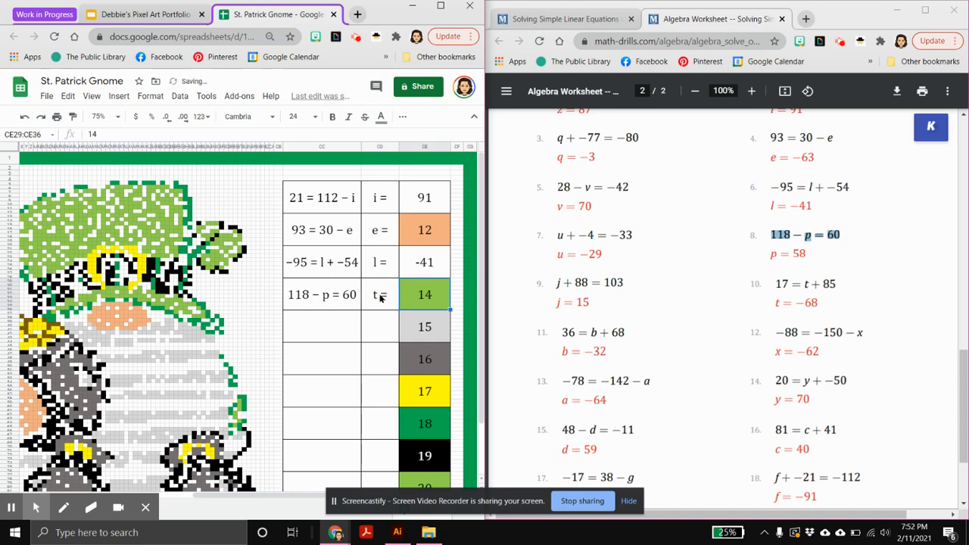
pyautogui.write('68')
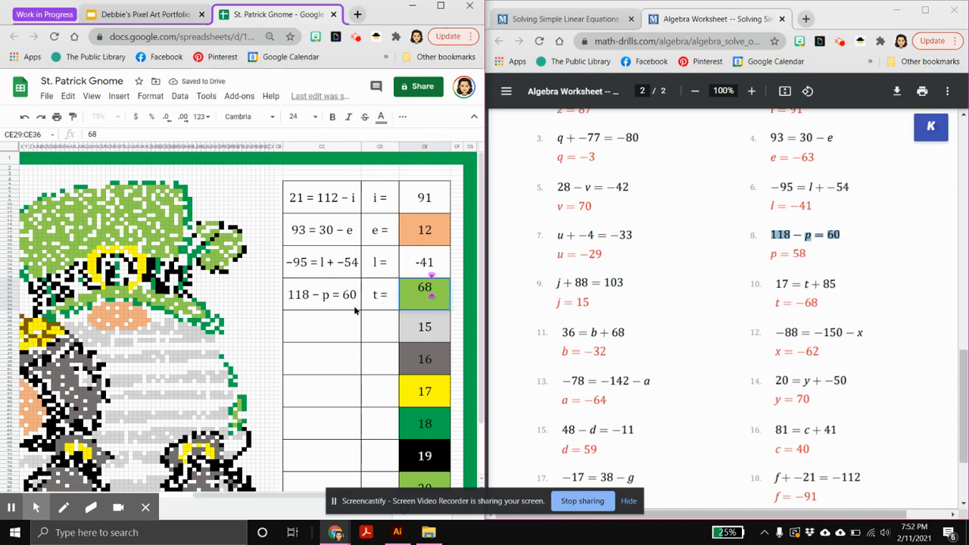
# Step: Label the variable of the equation 118 − p = 60 as "p =" and enter 58 as its answer
pyautogui.click(381, 299)
pyautogui.write('p')
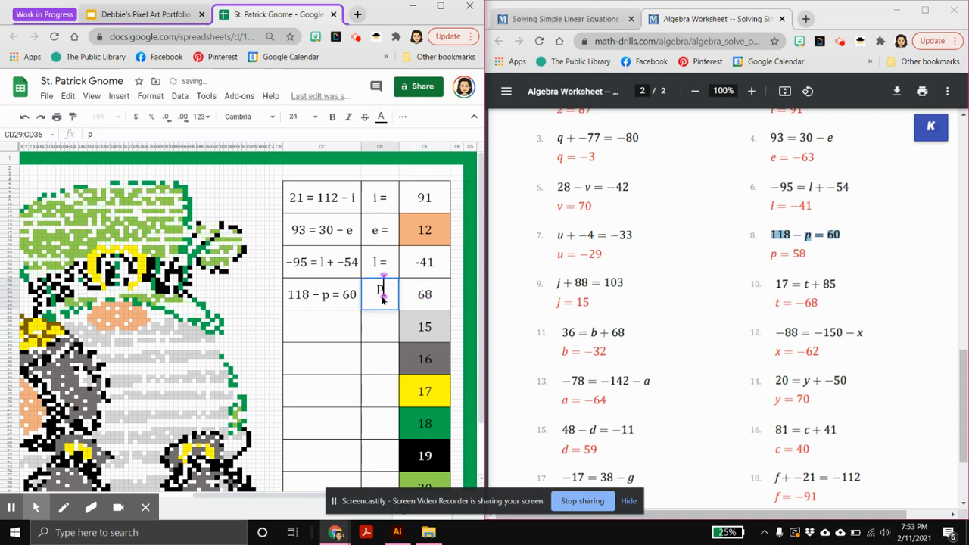
pyautogui.write(' =')
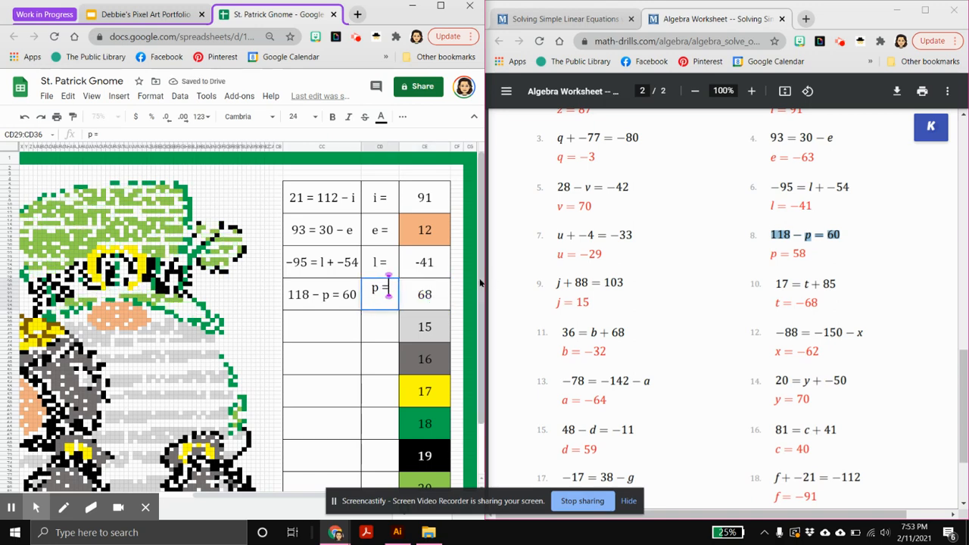
pyautogui.press('Tab')
pyautogui.write('58')
pyautogui.press('Return')
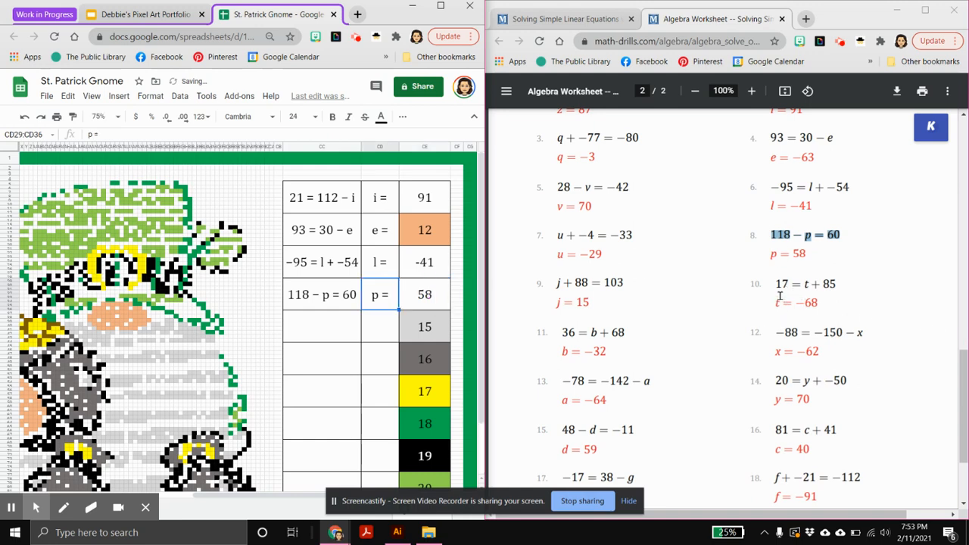
# Step: Copy the equation 17 = t + 85 of problem 10 from the worksheet into the second table's fifth question cell
pyautogui.moveTo(773, 285); pyautogui.dragTo(869, 282)
pyautogui.hotkey('ctrl', 'c')
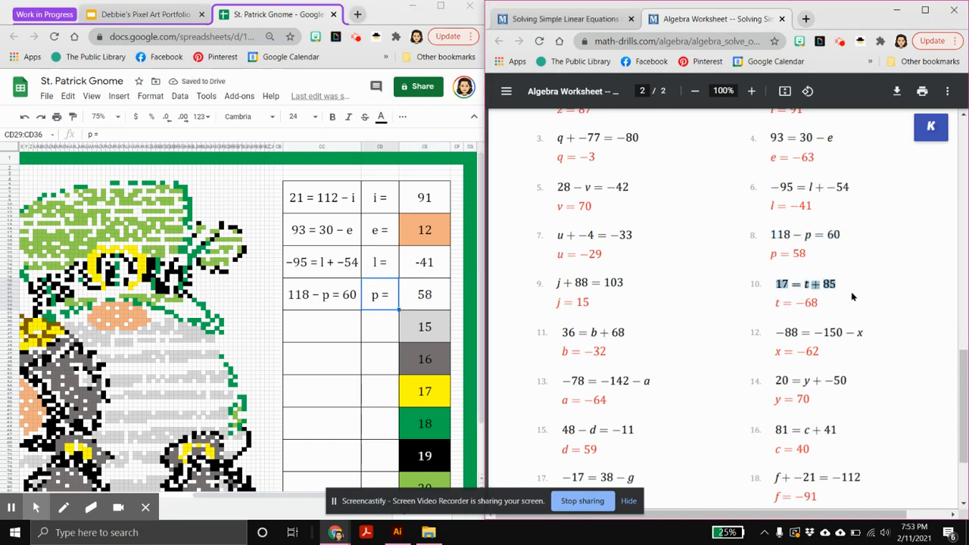
pyautogui.click(321, 328)
pyautogui.hotkey('ctrl', 'v')
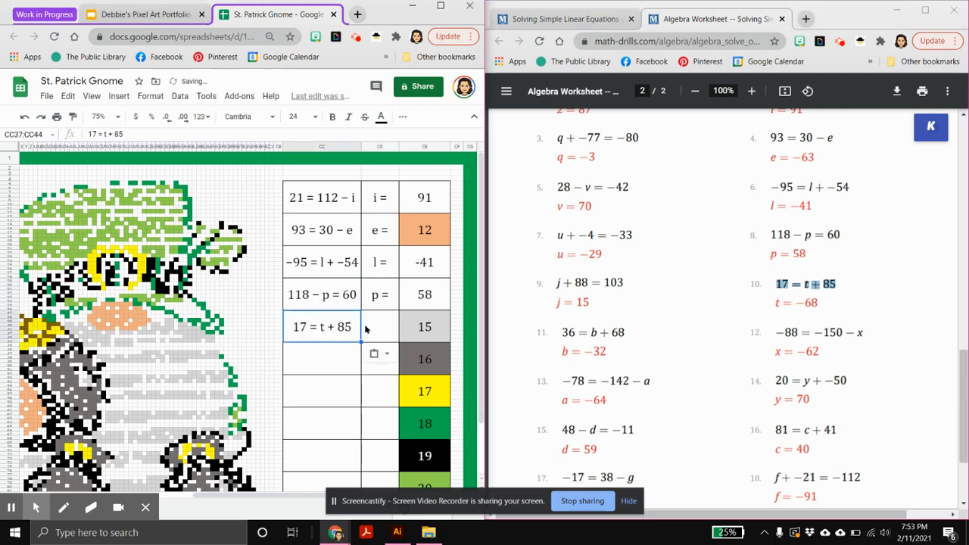
# Step: Enter "t =" in the narrow cell beside the equation 17 = t + 85 and -68 as its answer
pyautogui.click(380, 328)
pyautogui.write('t =')
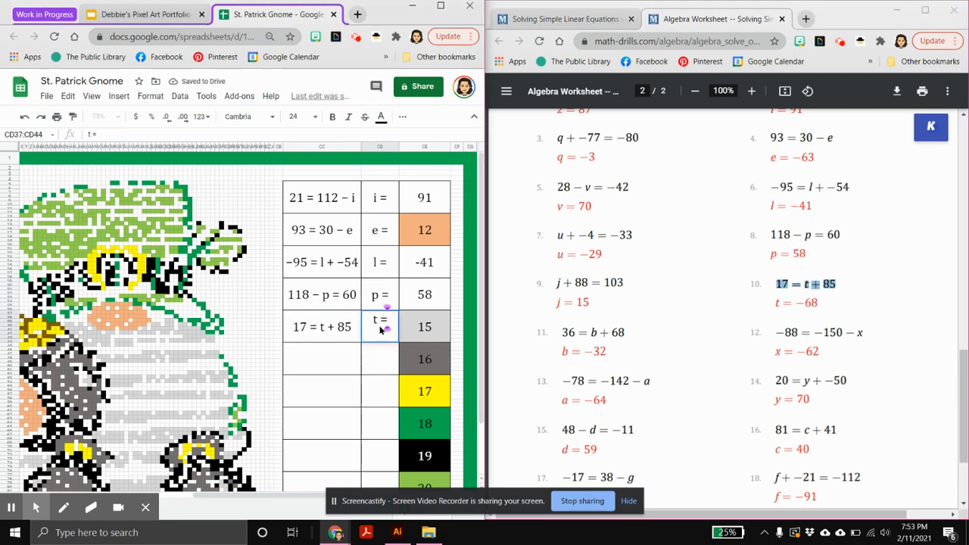
pyautogui.press('Tab')
pyautogui.write('-68')
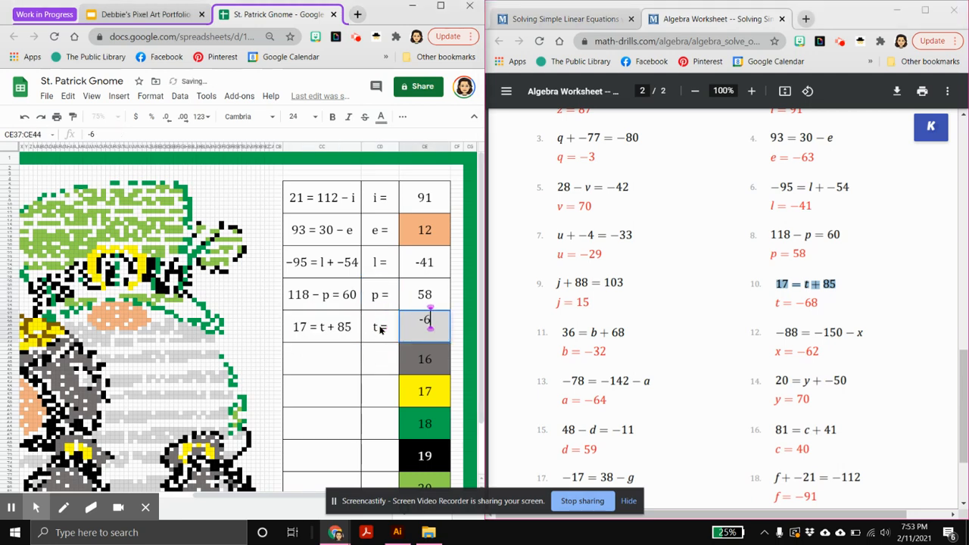
pyautogui.click(380, 330)
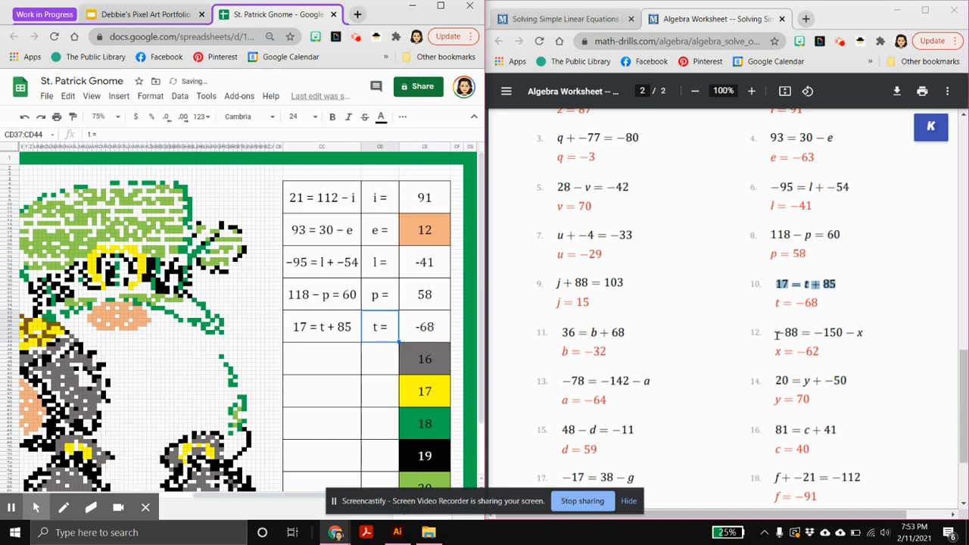
# Step: Copy the equation −88 = −150 − x of problem 12 from the worksheet into the second table's sixth question cell
pyautogui.moveTo(776, 335); pyautogui.dragTo(883, 335)
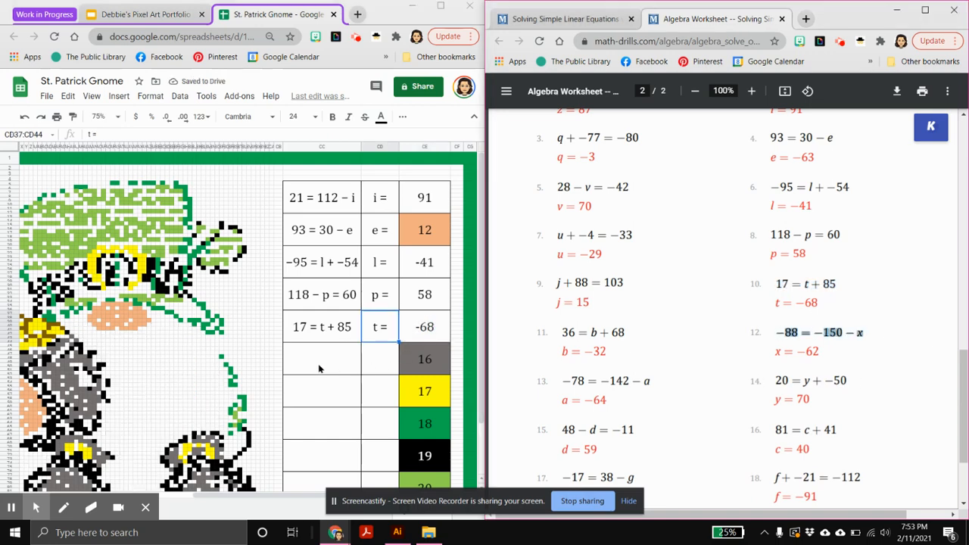
pyautogui.click(319, 369)
pyautogui.write('-88 = -150 - x')
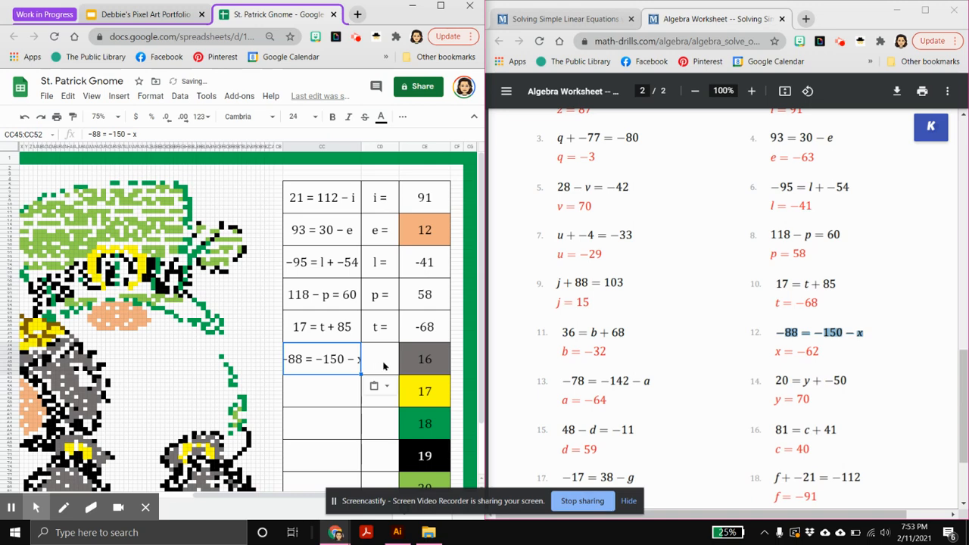
# Step: Enter "x =" in the narrow cell beside the equation −88 = −150 − x and -62 as its answer
pyautogui.click(383, 367)
pyautogui.write('x =')
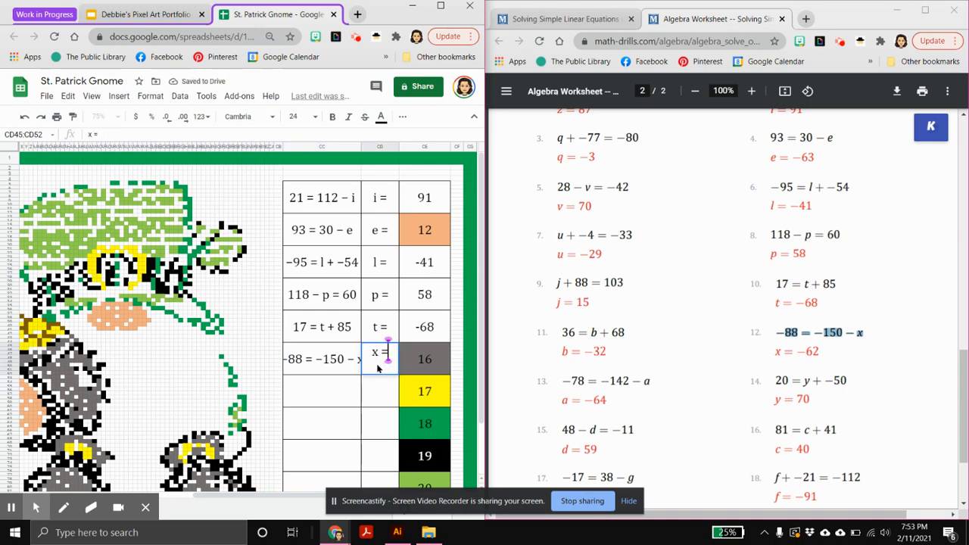
pyautogui.press('Tab')
pyautogui.write('-62')
pyautogui.click(378, 367)
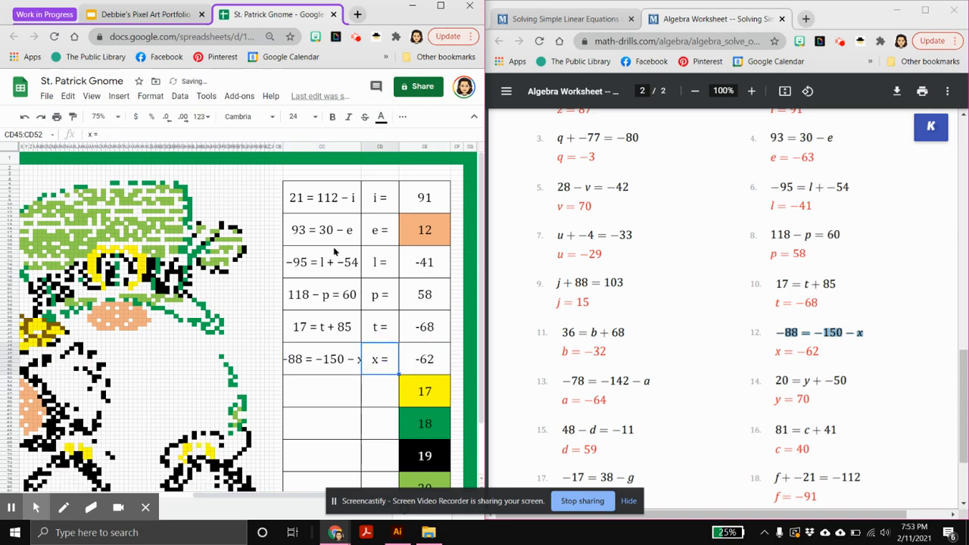
# Step: Widen the second table's question column CC slightly so the equation −88 = −150 − x fits in its cell
pyautogui.click(316, 148)
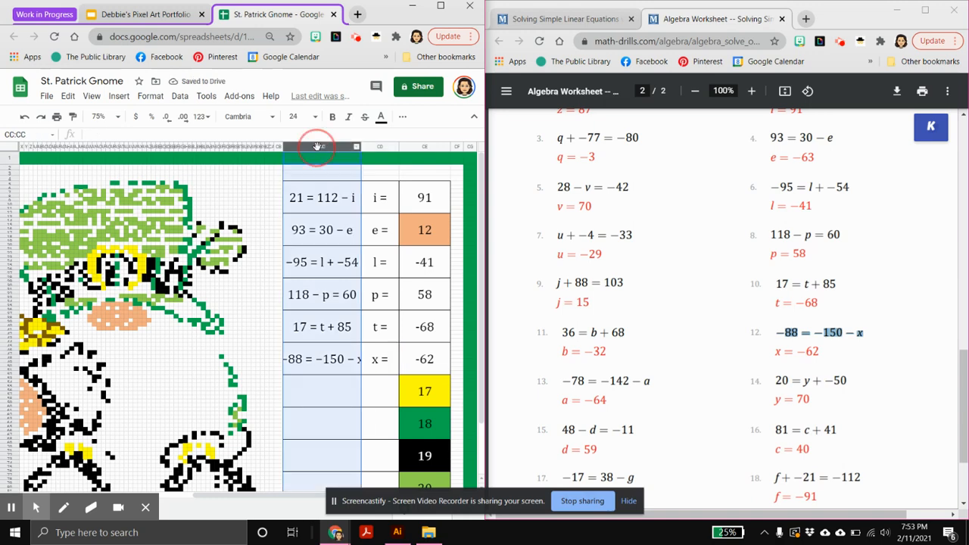
pyautogui.moveTo(360, 144); pyautogui.dragTo(373, 144)
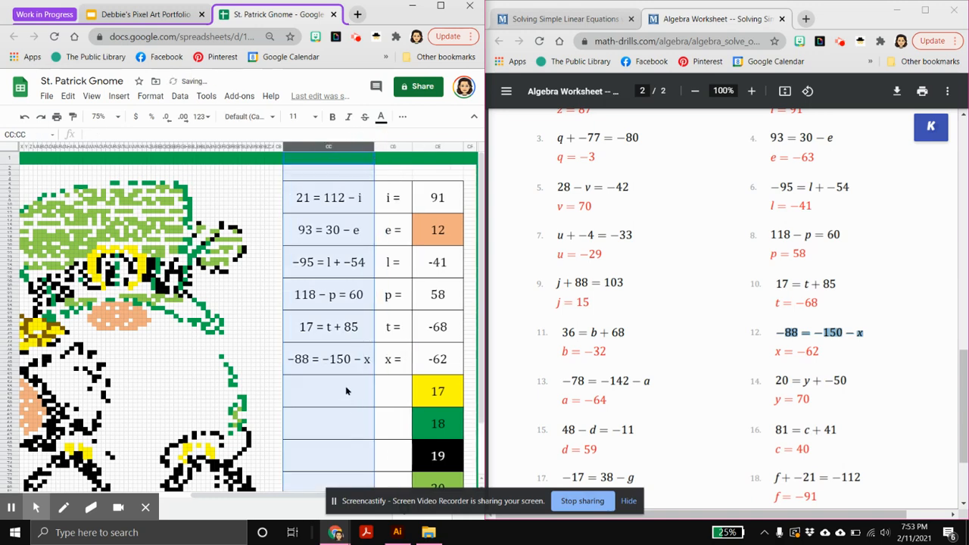
pyautogui.click(346, 402)
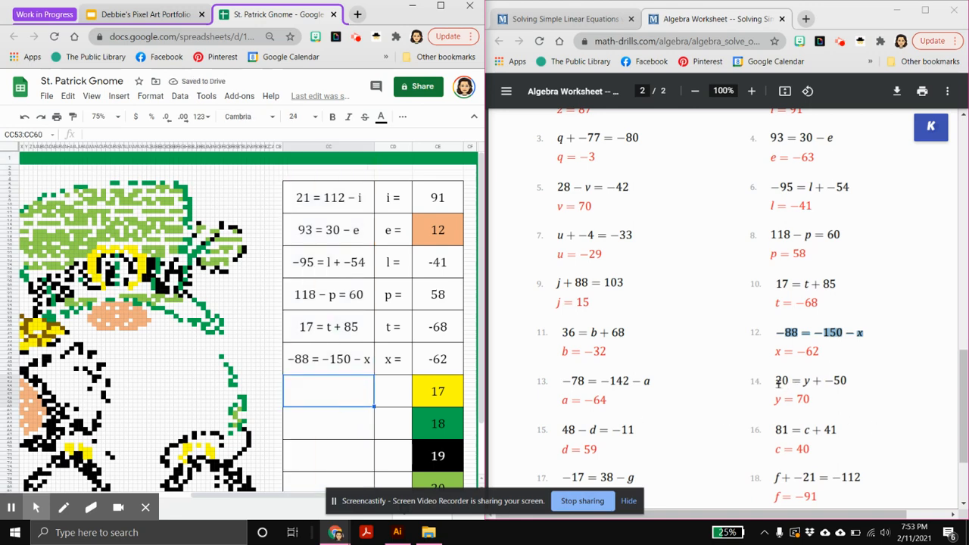
# Step: Copy the equation 20 = y + −50 of problem 14 from the worksheet into the second table's seventh question cell
pyautogui.moveTo(777, 381); pyautogui.dragTo(876, 385)
pyautogui.hotkey('ctrl', 'c')
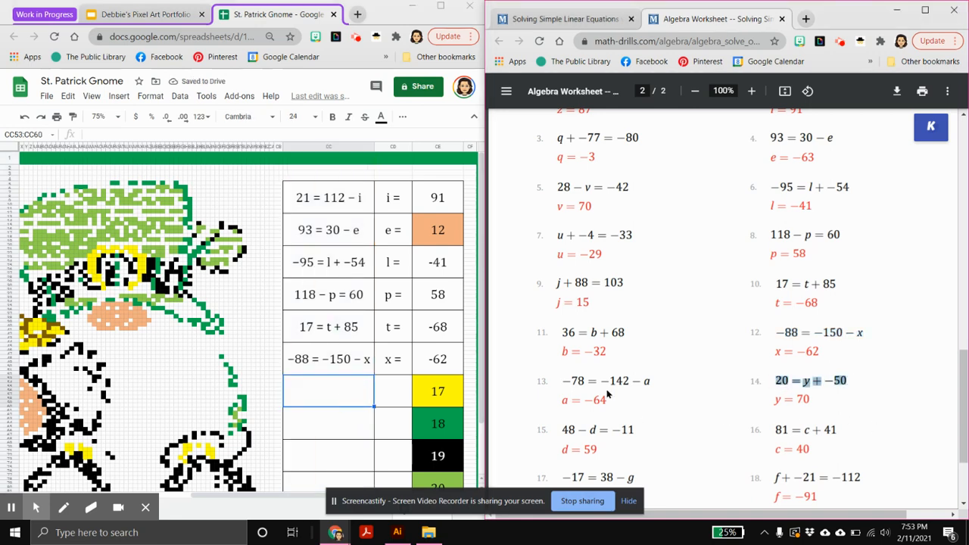
pyautogui.click(332, 395)
pyautogui.hotkey('ctrl', 'v')
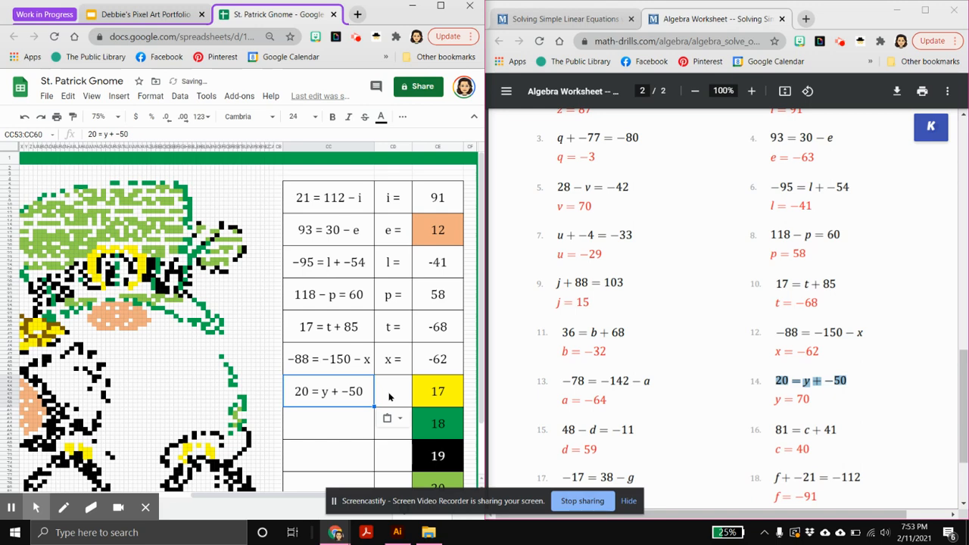
# Step: Enter "y =" in the narrow cell beside the equation 20 = y + −50 and 70 as its answer
pyautogui.click(389, 397)
pyautogui.write('y =')
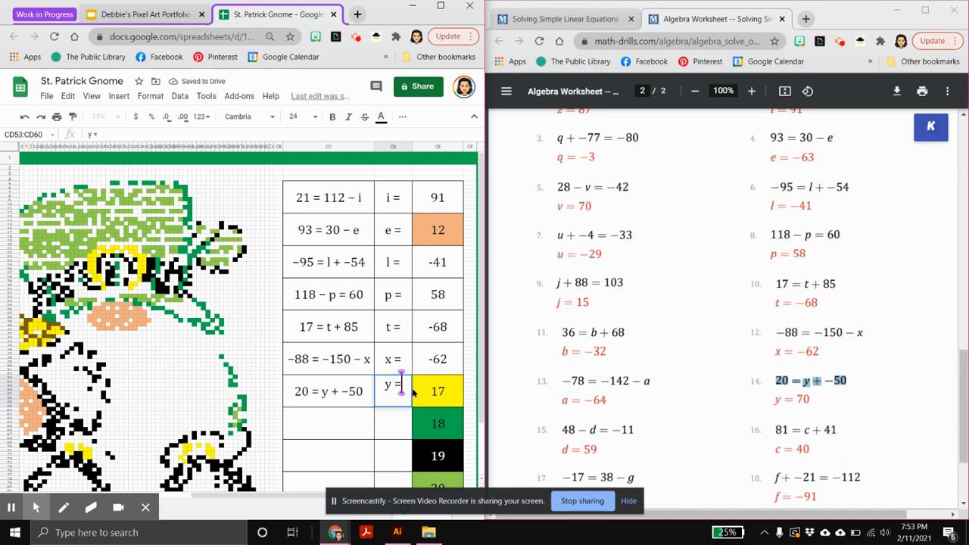
pyautogui.press('Tab')
pyautogui.write('70')
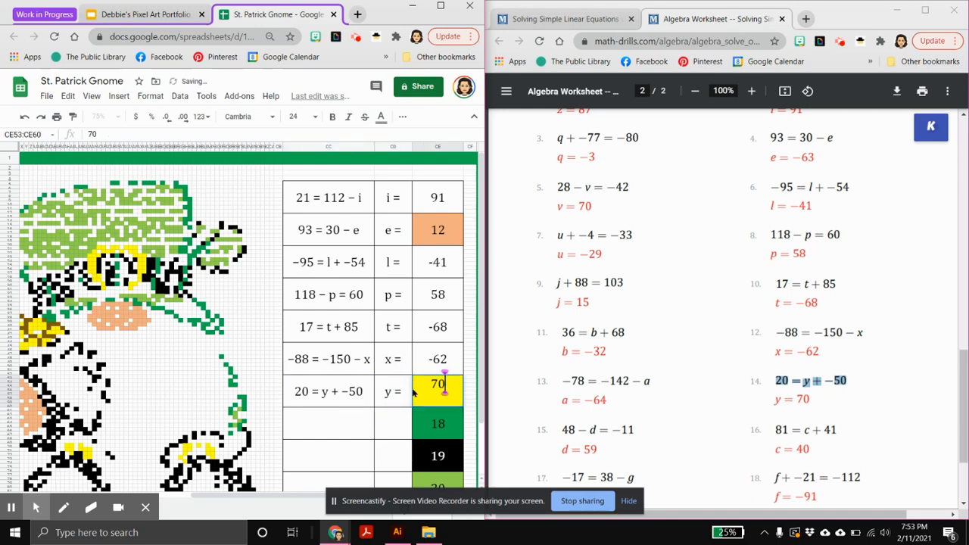
pyautogui.click(408, 388)
# Step: Copy the equation 81 = c + 41 of problem 16 from the worksheet into the second table's eighth question cell
pyautogui.scroll(-3, 792, 312)
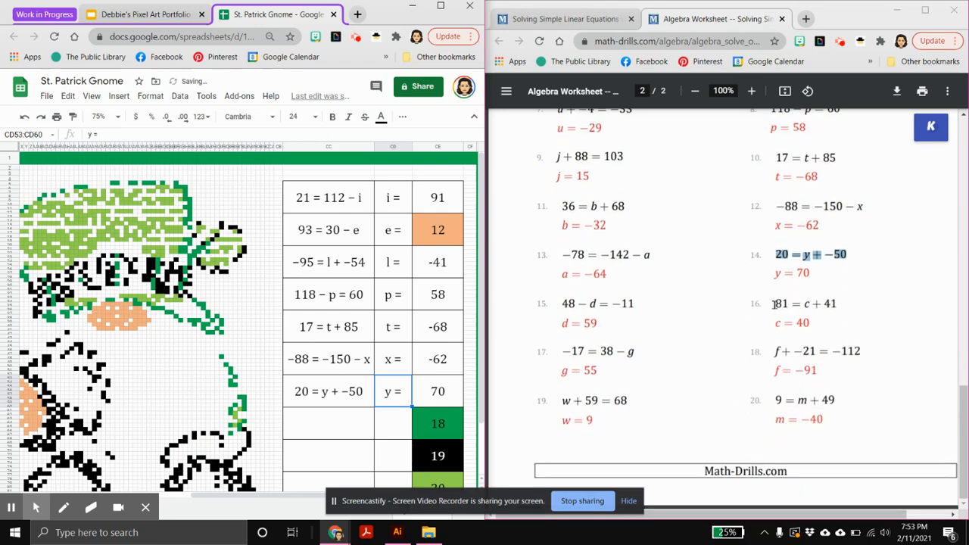
pyautogui.moveTo(774, 303); pyautogui.dragTo(863, 305)
pyautogui.hotkey('ctrl', 'c')
pyautogui.click(346, 426)
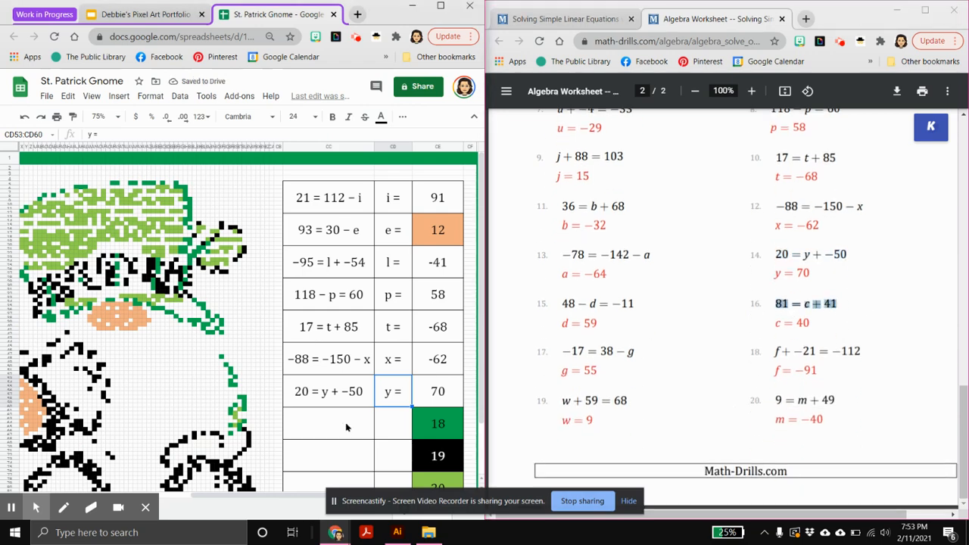
pyautogui.hotkey('ctrl', 'v')
# Step: Enter "c =" in the narrow cell beside the equation 81 = c + 41 and 40 as its answer
pyautogui.click(397, 429)
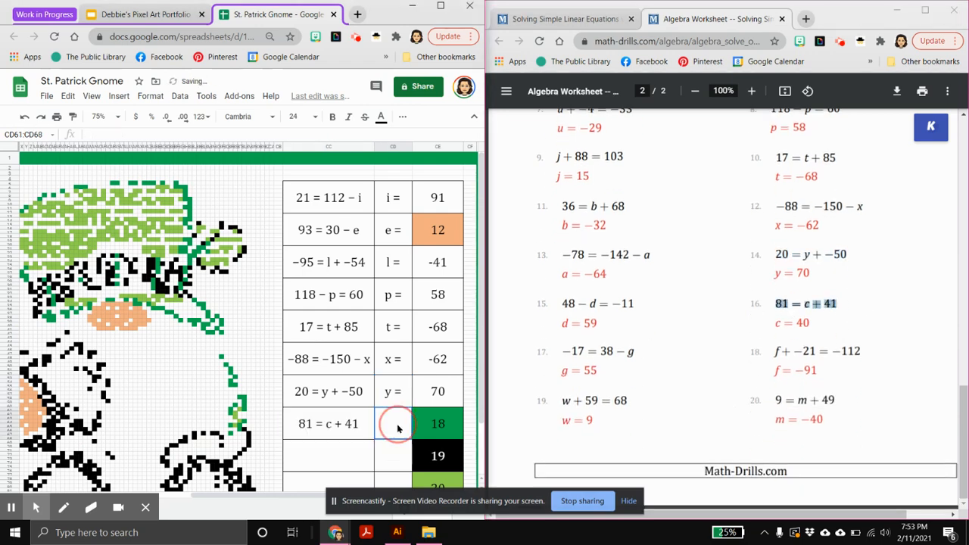
pyautogui.write('c =')
pyautogui.press('Tab')
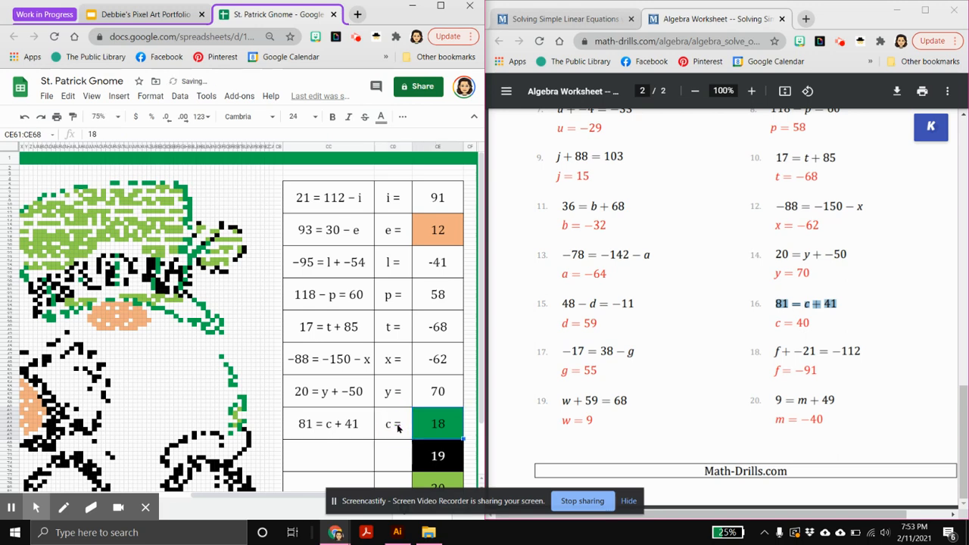
pyautogui.write('40')
pyautogui.click(397, 428)
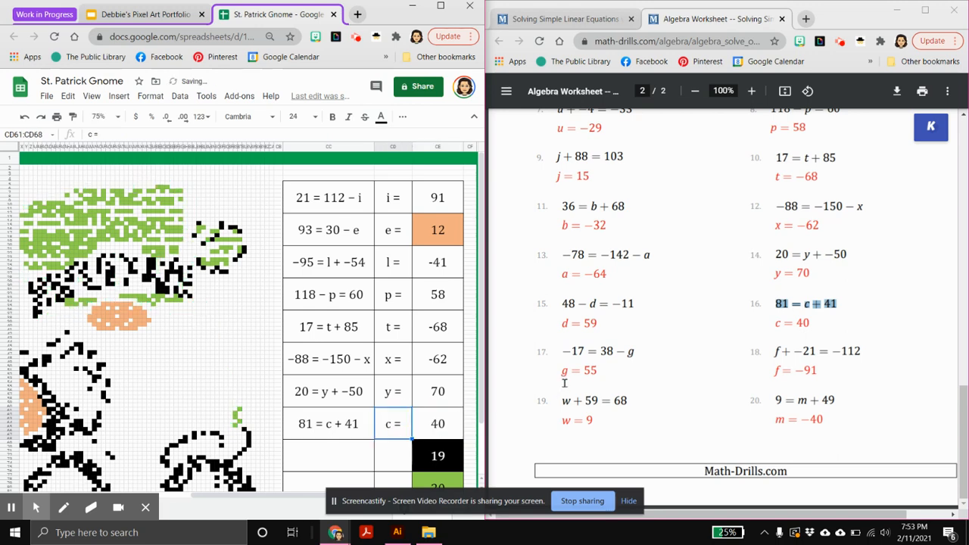
# Step: Copy the equation f + −21 = −112 of problem 18 from the worksheet into the second table's ninth question cell
pyautogui.moveTo(769, 352); pyautogui.dragTo(873, 350)
pyautogui.hotkey('ctrl', 'c')
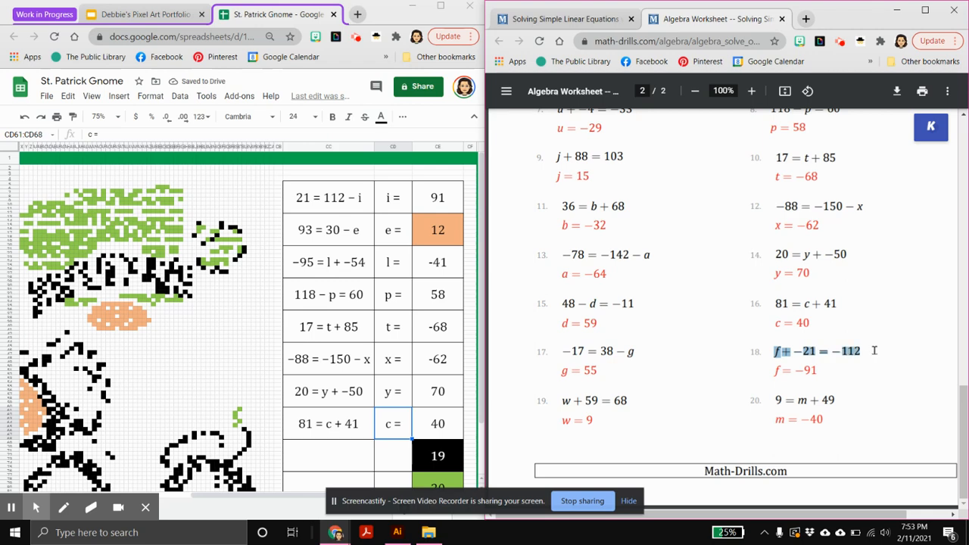
pyautogui.click(324, 459)
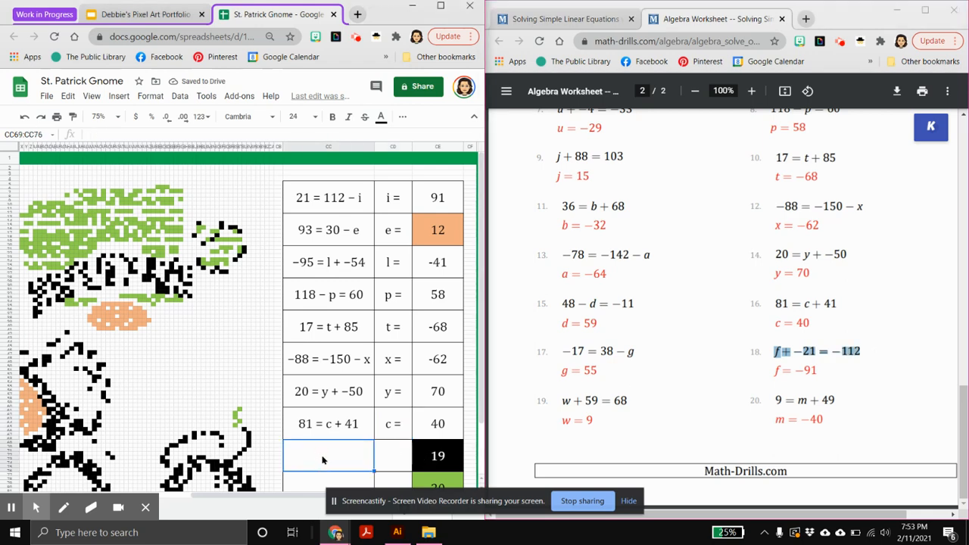
pyautogui.hotkey('ctrl', 'v')
# Step: Enter "f =" in the narrow cell beside the equation f + −21 = −112 and -91 as its answer
pyautogui.click(397, 464)
pyautogui.write('f =')
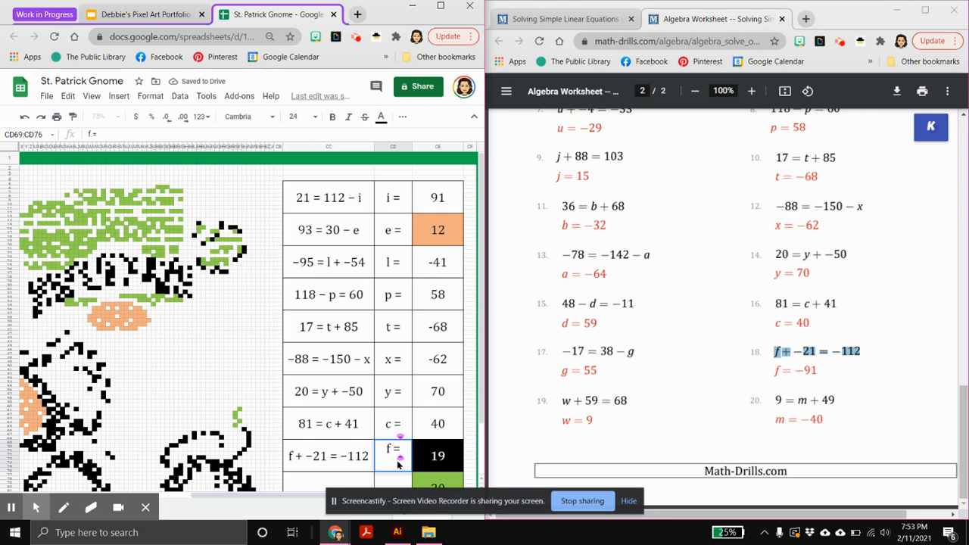
pyautogui.press('Tab')
pyautogui.write('-91')
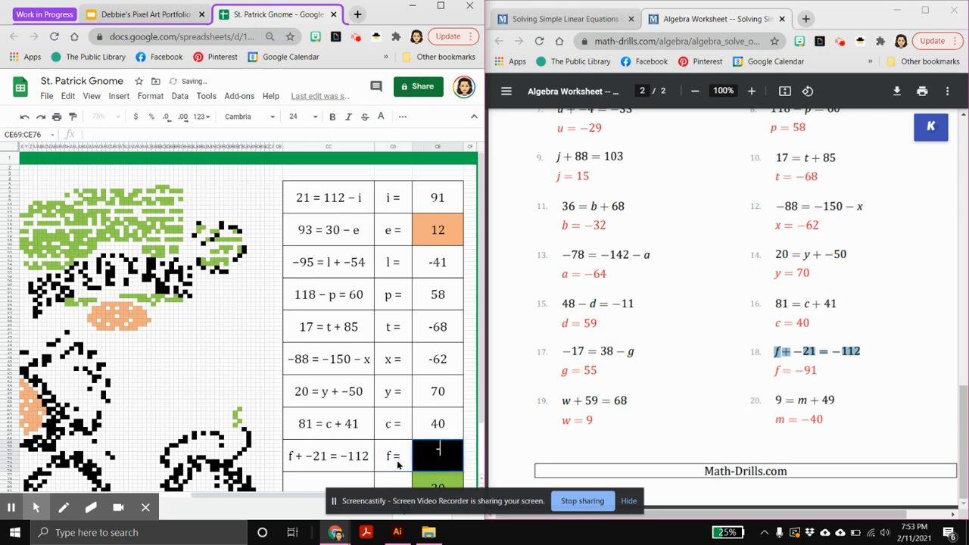
pyautogui.press('Return')
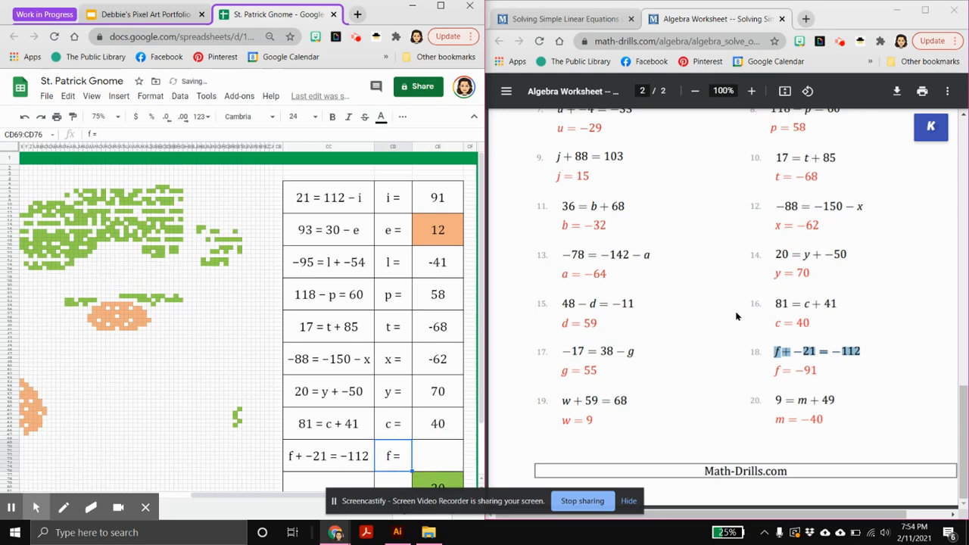
# Step: Copy the equation 9 = m + 49 of problem 20 from the worksheet into the second table's last question cell
pyautogui.moveTo(772, 400); pyautogui.dragTo(877, 400)
pyautogui.hotkey('ctrl', 'c')
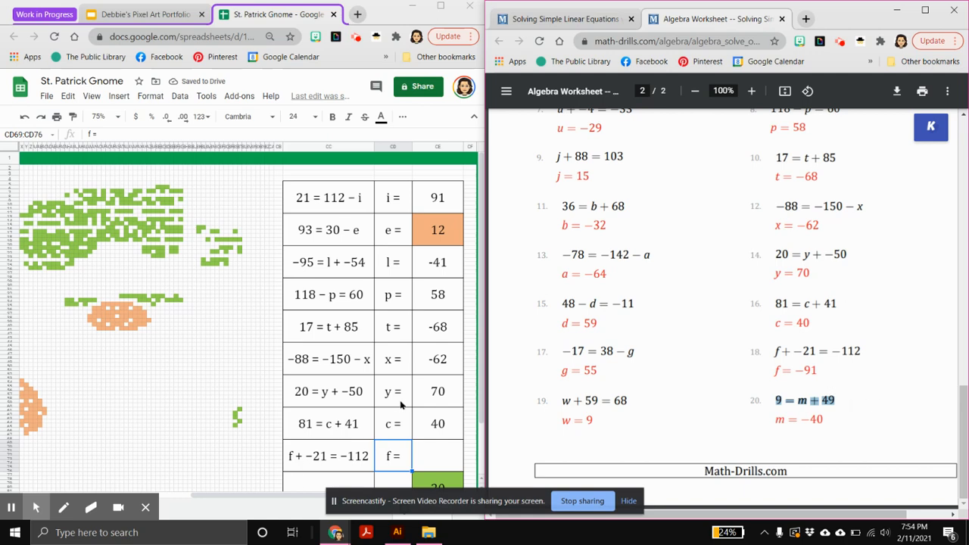
pyautogui.scroll(-2, 400, 407)
pyautogui.click(346, 429)
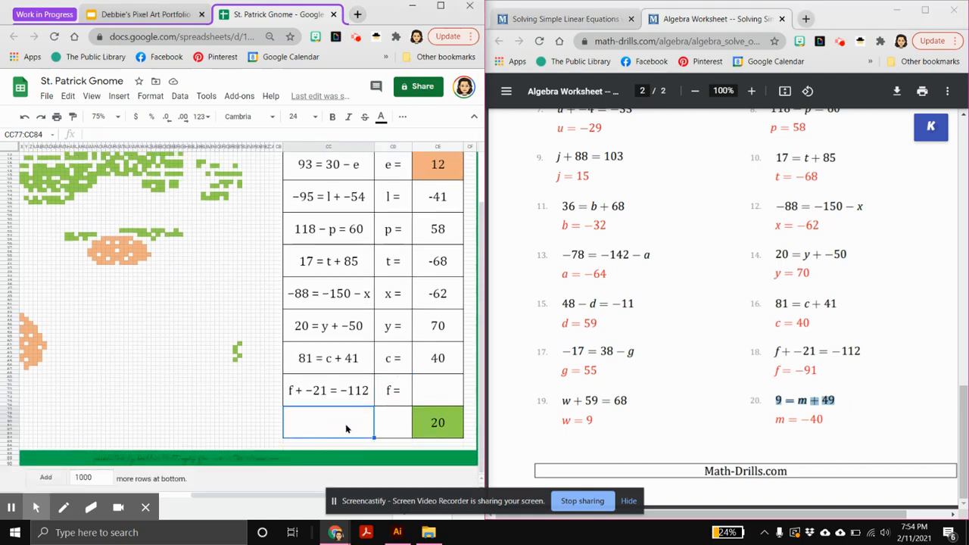
pyautogui.hotkey('ctrl', 'v')
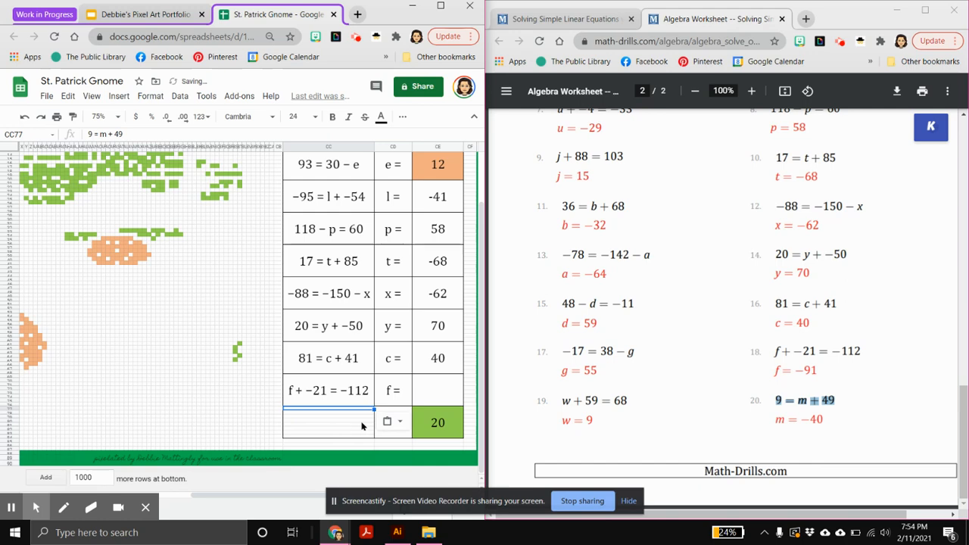
pyautogui.hotkey('ctrl', 'z')
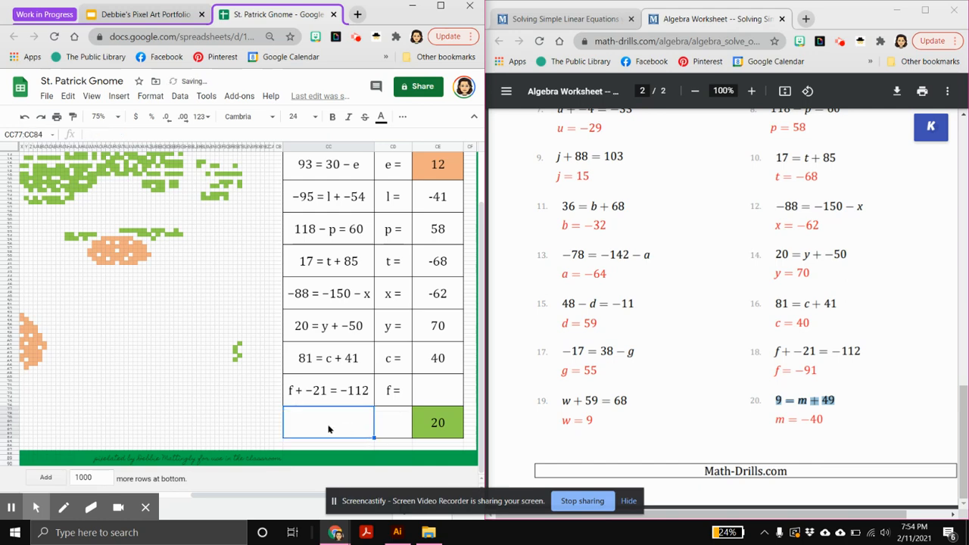
pyautogui.hotkey('ctrl', 'v')
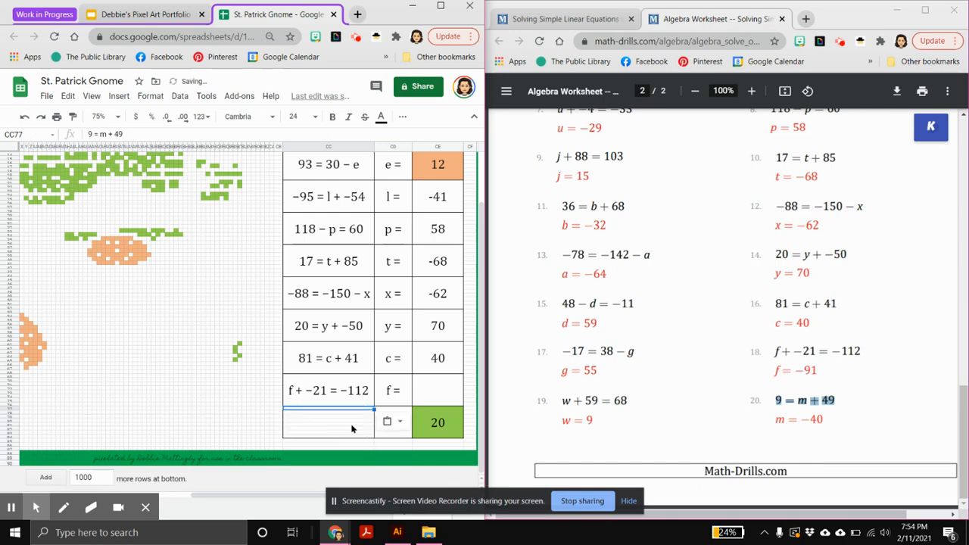
pyautogui.hotkey('ctrl', 'z')
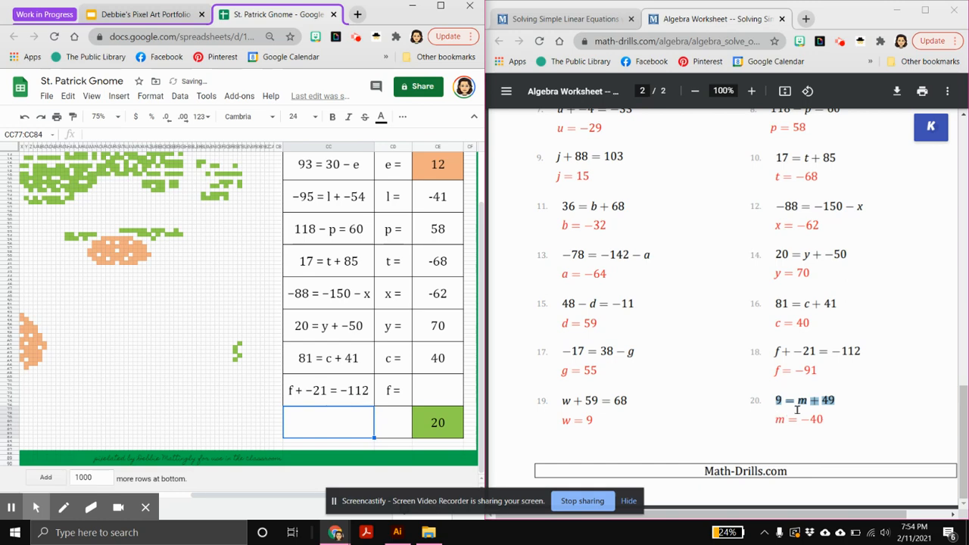
# Step: Recopy the equation 9 = m + 49 of problem 20 from the worksheet into the second table's last question cell
pyautogui.moveTo(772, 403); pyautogui.dragTo(841, 403)
pyautogui.hotkey('ctrl', 'c')
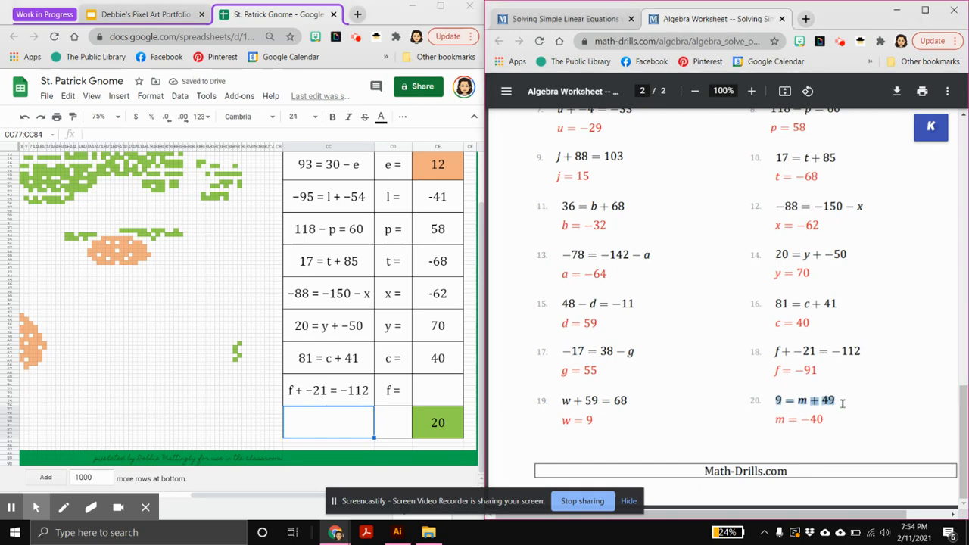
pyautogui.click(340, 427)
pyautogui.hotkey('ctrl', 'v')
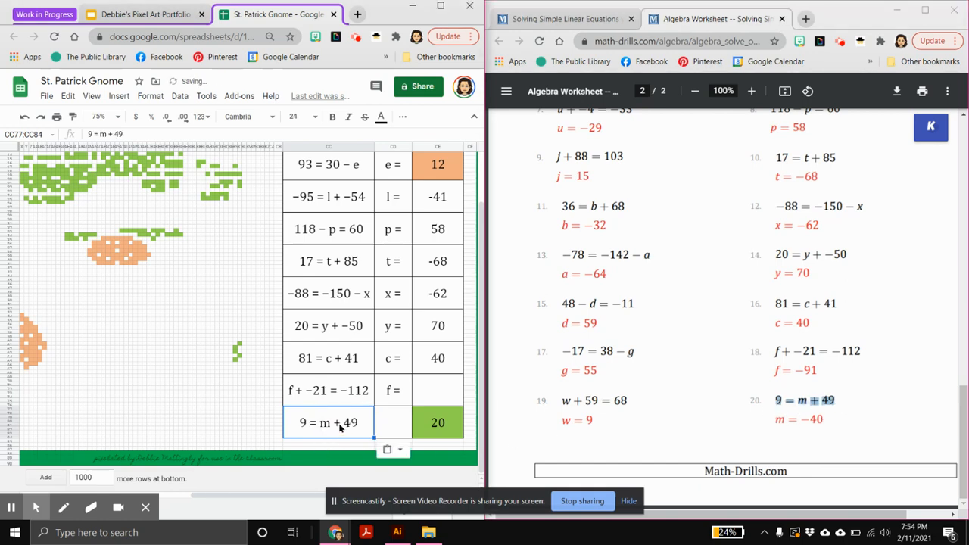
# Step: Enter "m =" in the narrow cell beside the equation 9 = m + 49 and -40 as its answer
pyautogui.click(389, 428)
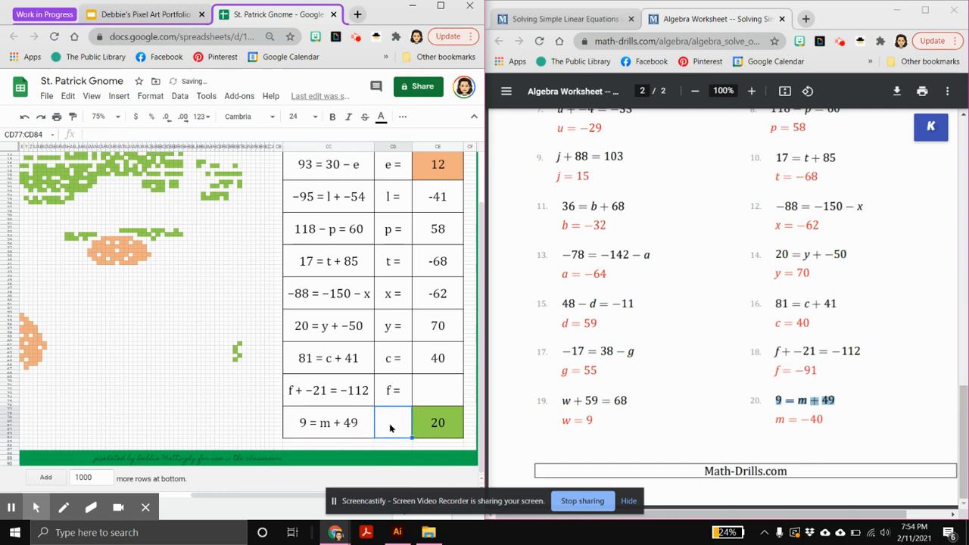
pyautogui.write('m =')
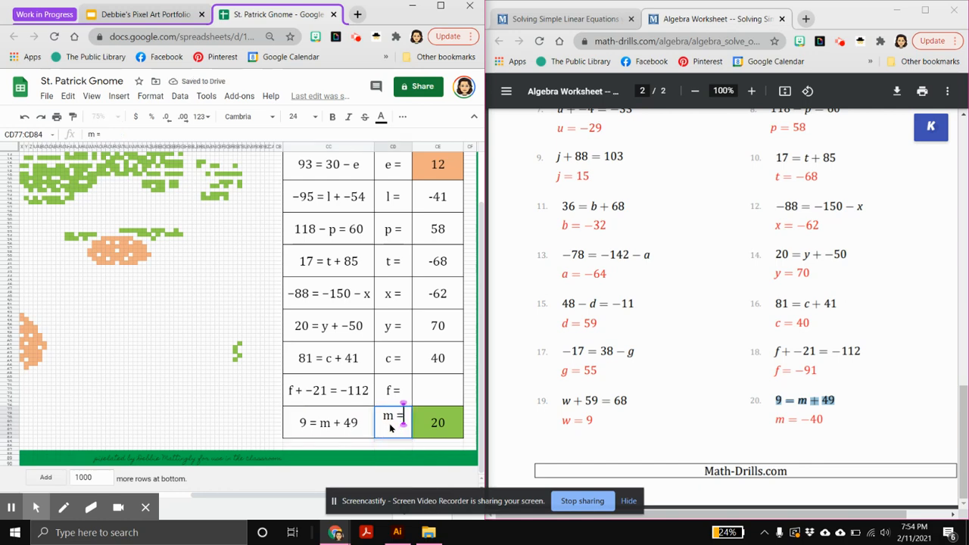
pyautogui.press('Tab')
pyautogui.write('-40')
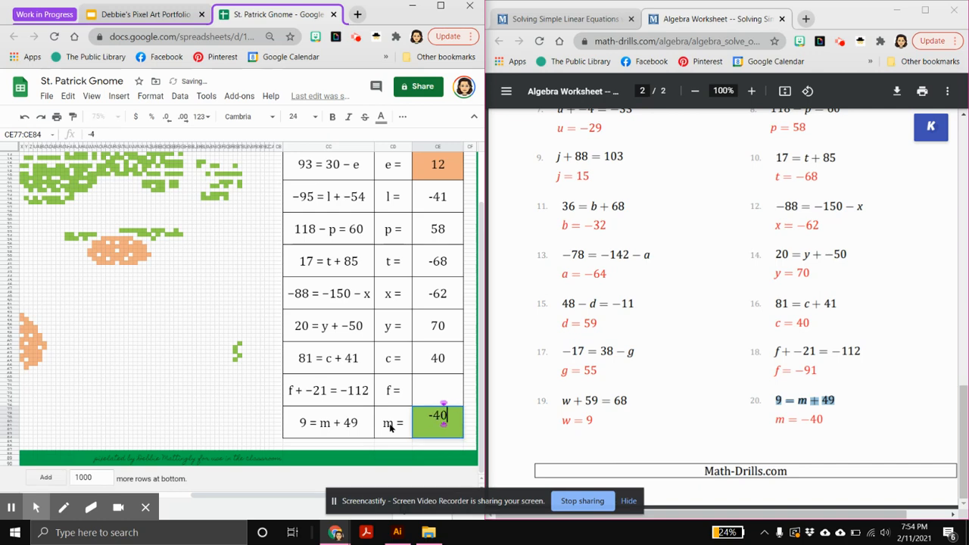
pyautogui.press('Return')
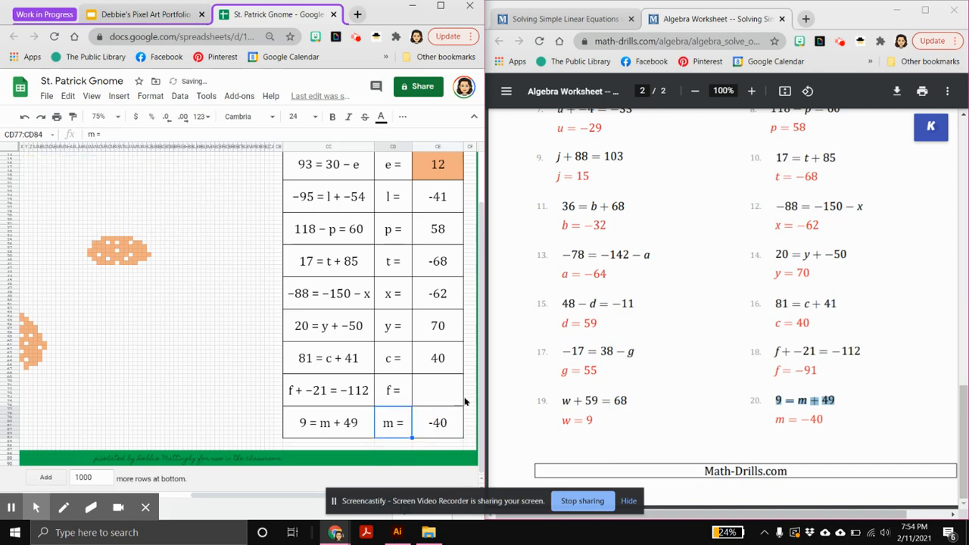
# Step: Set the text color of the answer cell for f + −21 = −112 to black
pyautogui.click(442, 399)
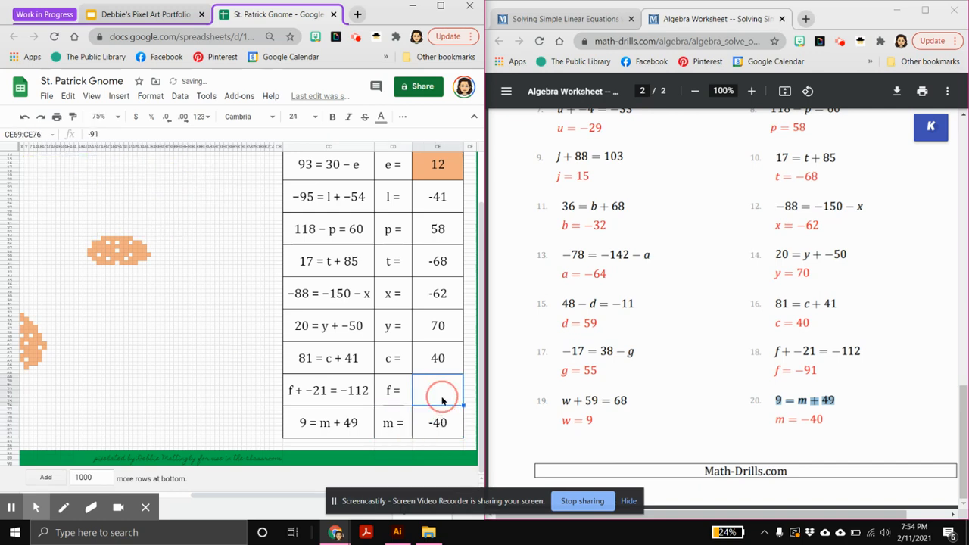
pyautogui.click(380, 118)
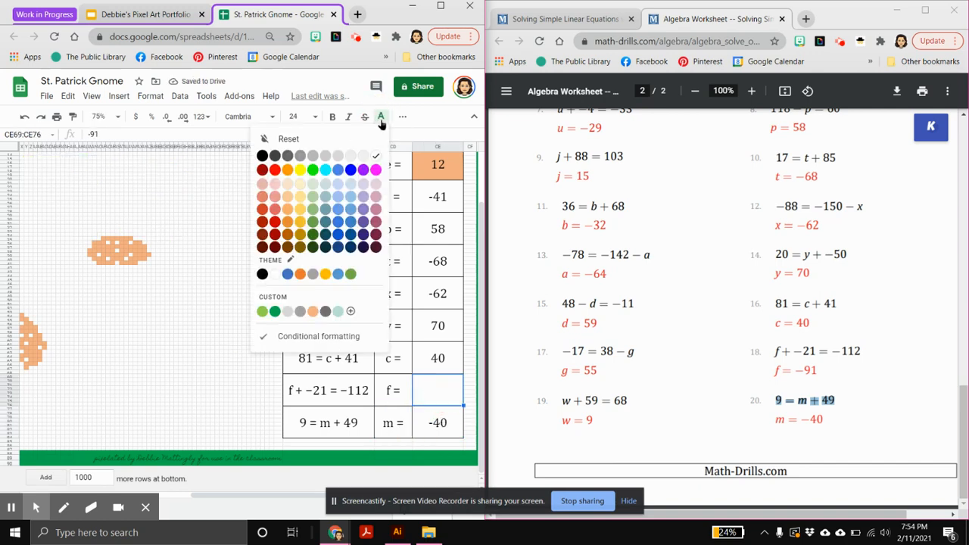
pyautogui.click(261, 156)
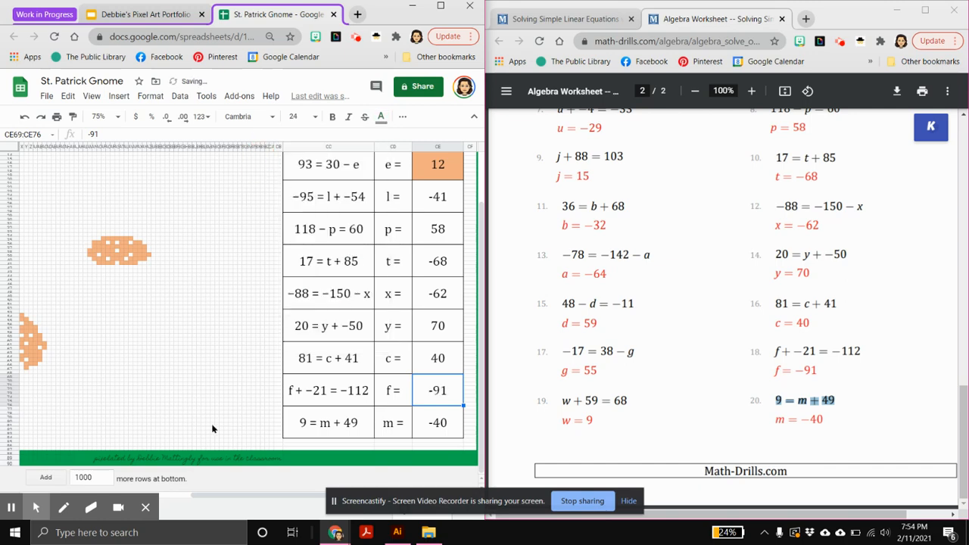
# Step: Replace the answer beside the equation 93 = 30 − e with -63 from the worksheet's answer page
pyautogui.click(435, 170)
pyautogui.scroll(1, 455, 231)
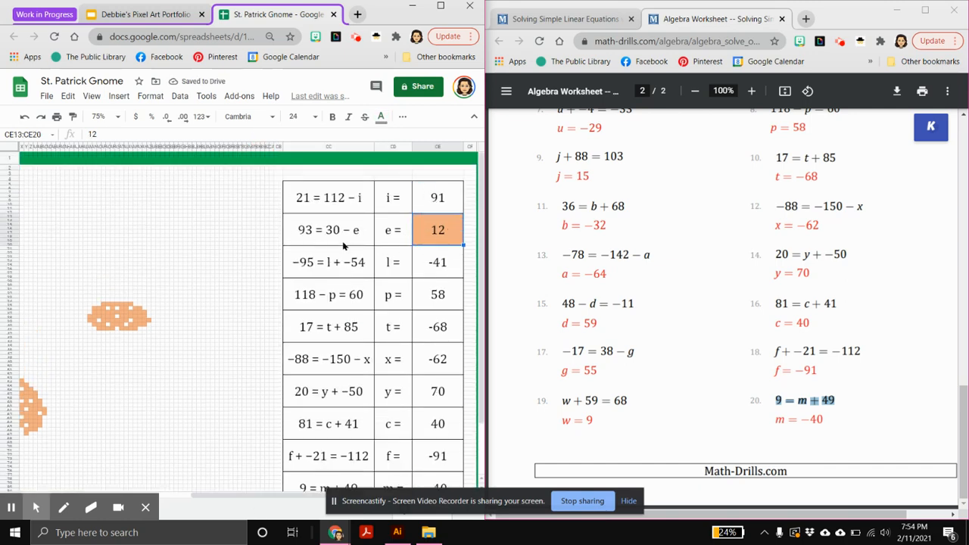
pyautogui.scroll(5, 889, 220)
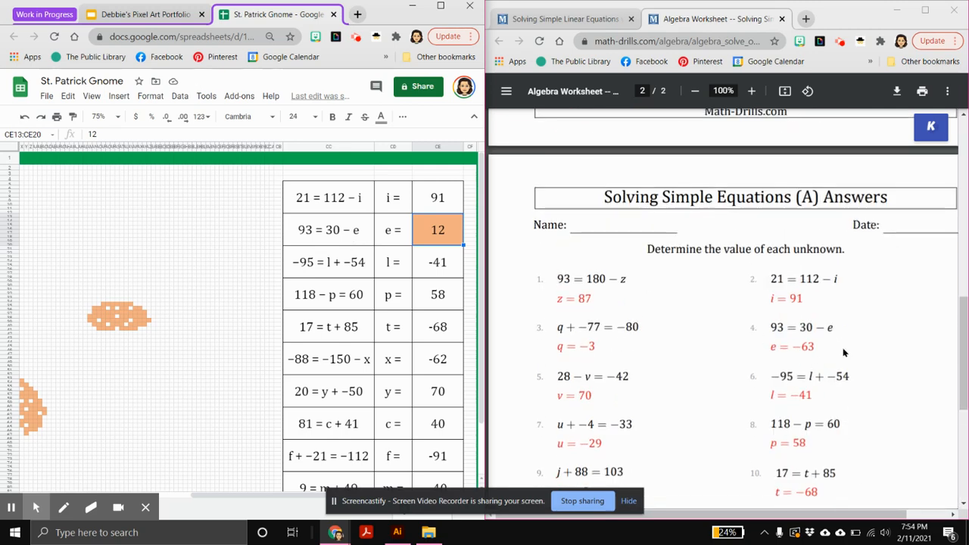
pyautogui.write('-63')
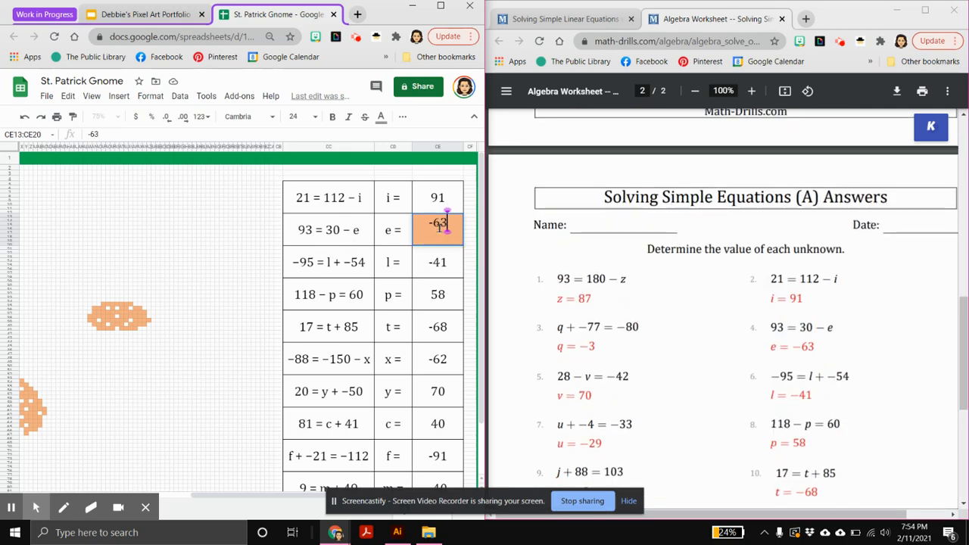
pyautogui.press('Return')
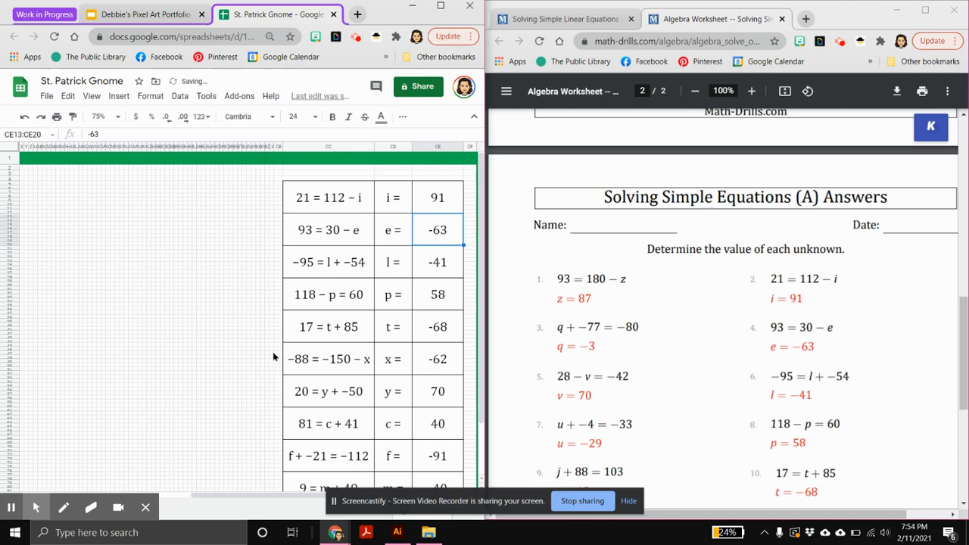
# Step: Maximize the St. Patrick Gnome spreadsheet window so both tables are in view
pyautogui.scroll(-1, 277, 357)
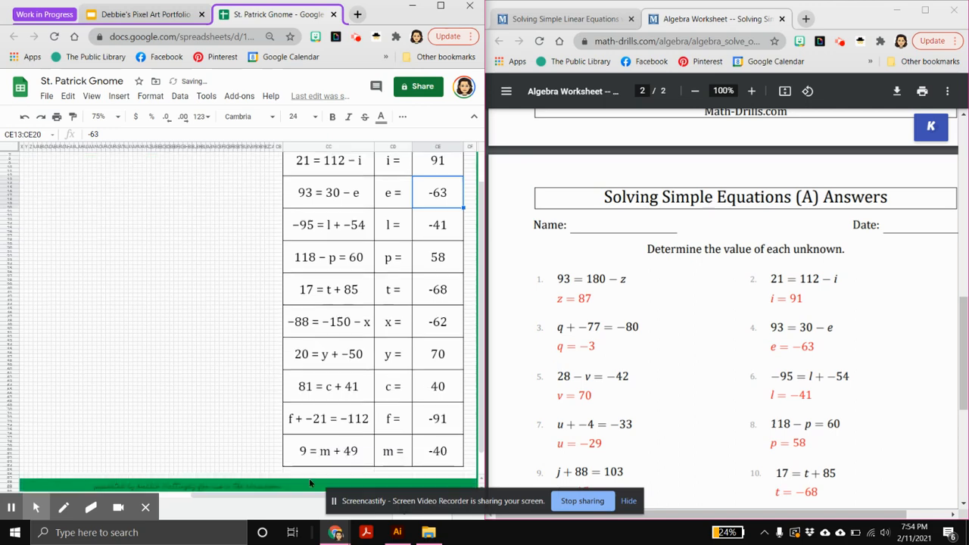
pyautogui.click(442, 9)
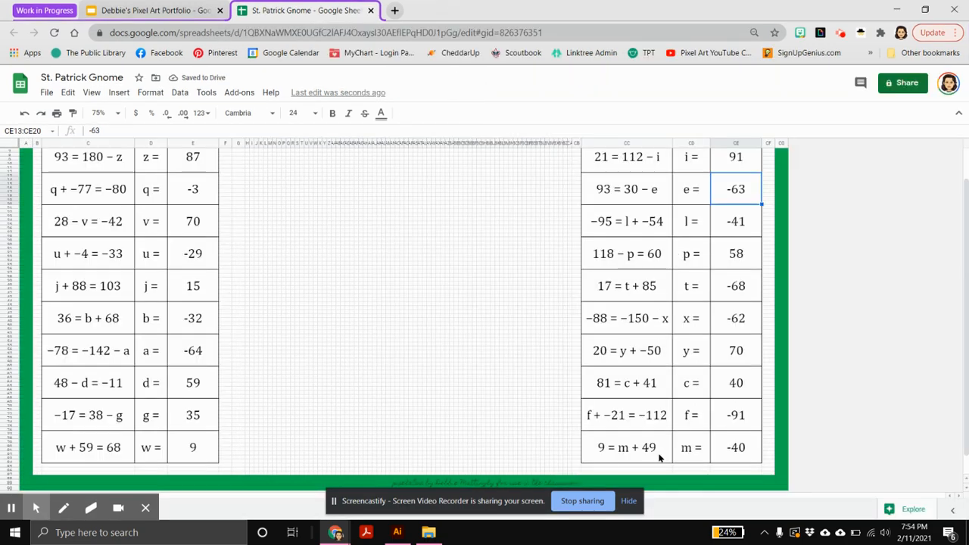
pyautogui.scroll(1, 467, 376)
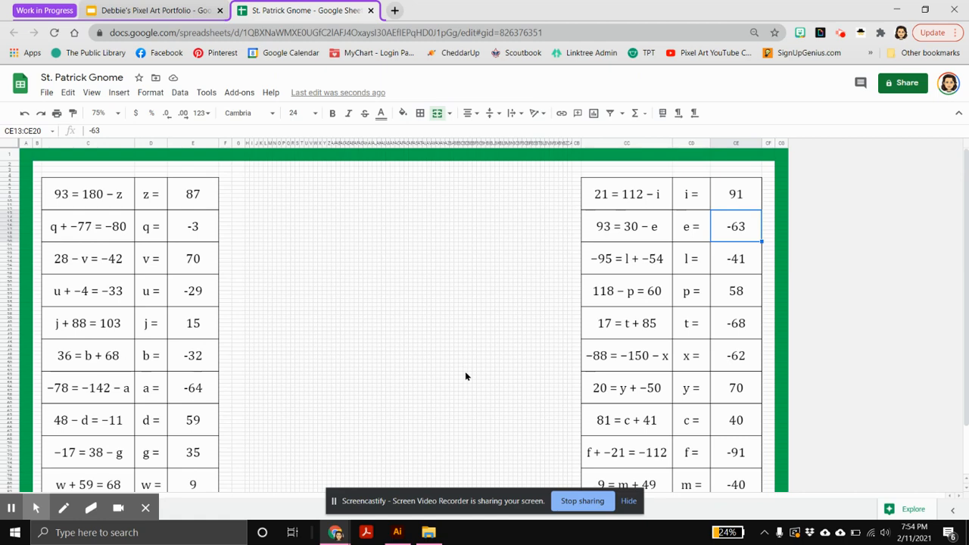
# Step: Try 1 as the answer to 93 = 180 − z and undo the entry
pyautogui.click(202, 198)
pyautogui.write('1')
pyautogui.press('Return')
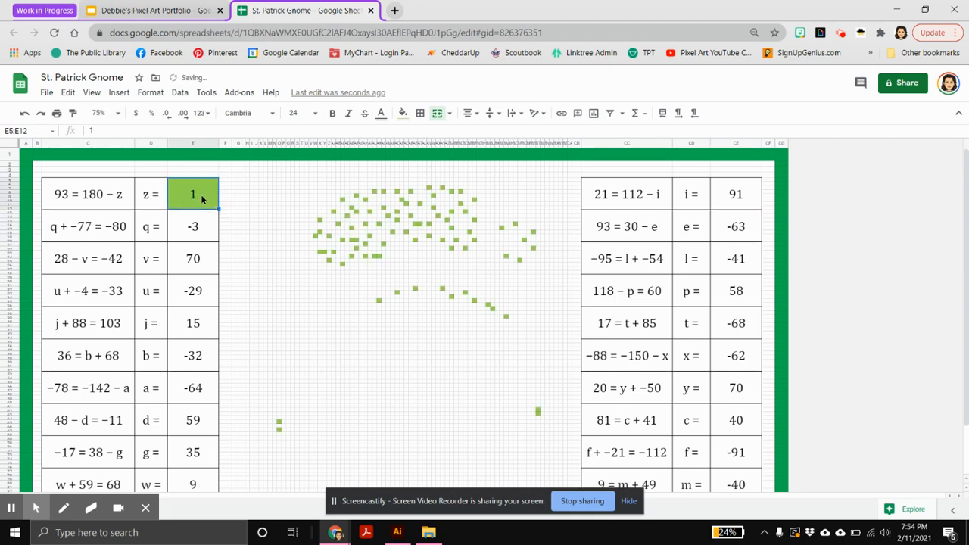
pyautogui.hotkey('ctrl', 'z')
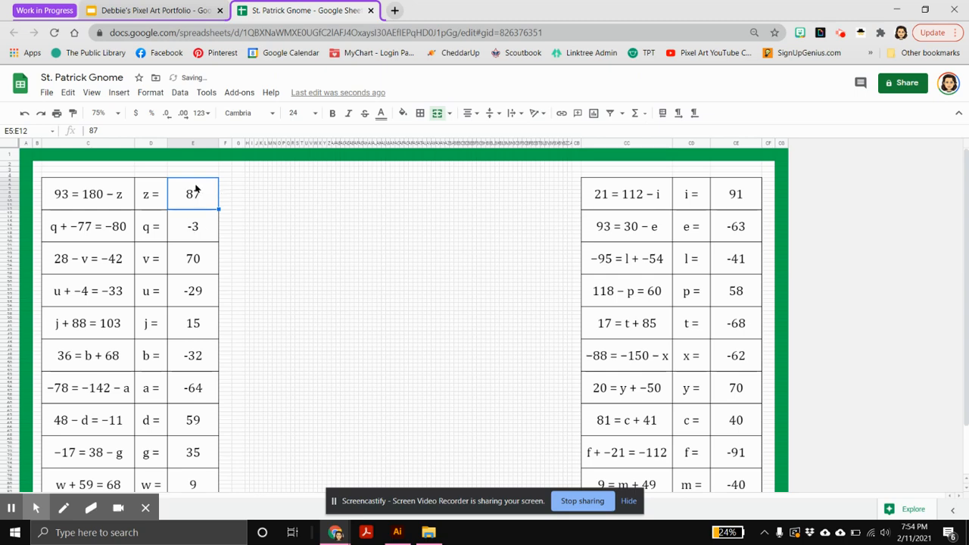
# Step: Change the conditional formatting rule of the answer cell for 93 = 180 − z to the custom formula =$E$5=87
pyautogui.click(150, 94)
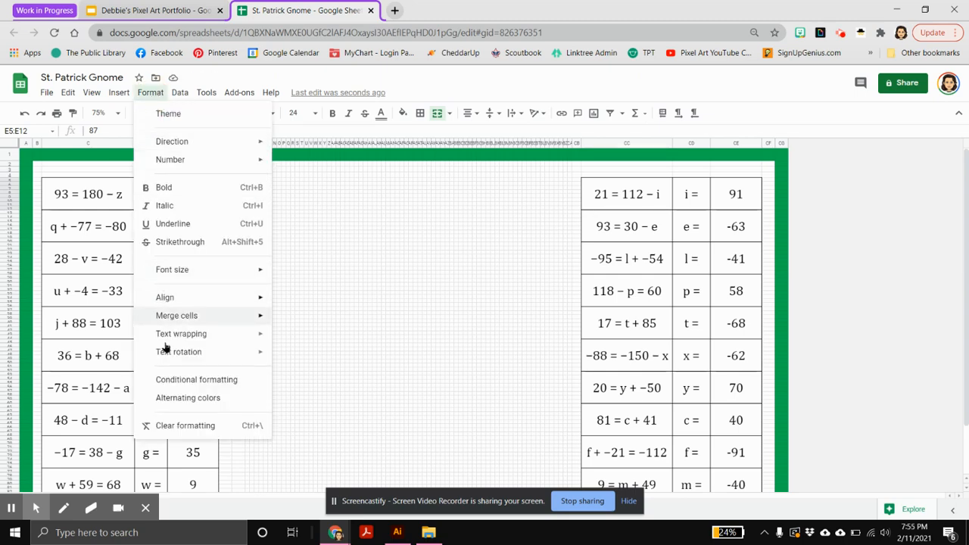
pyautogui.click(168, 380)
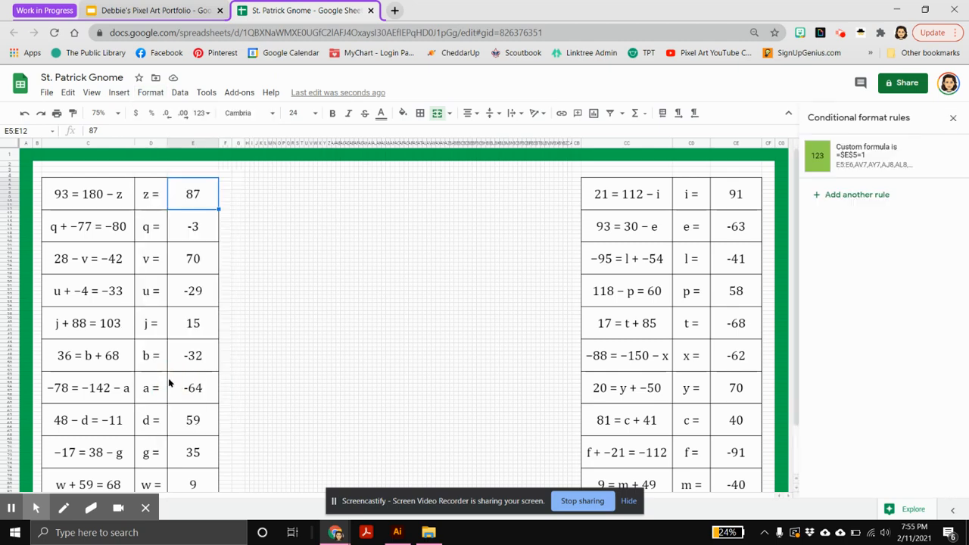
pyautogui.click(150, 94)
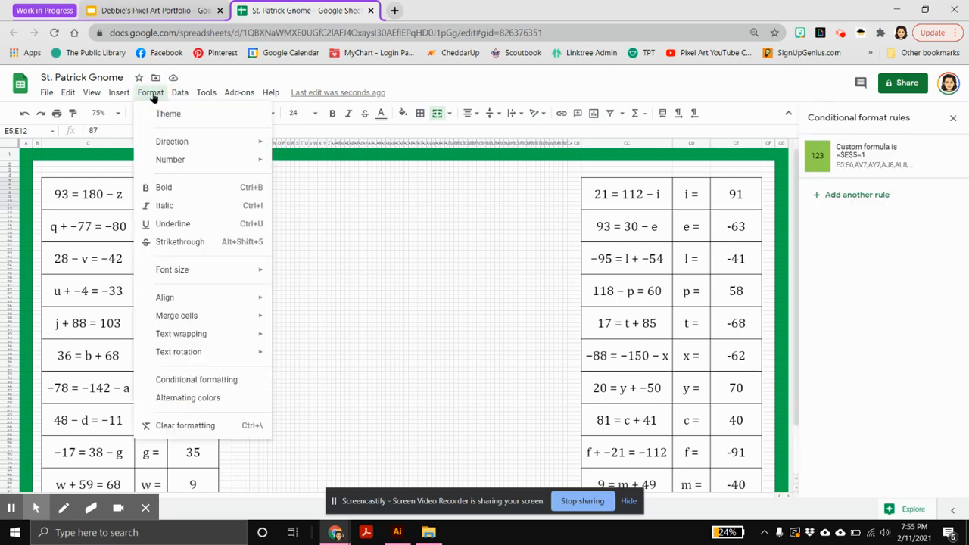
pyautogui.click(170, 380)
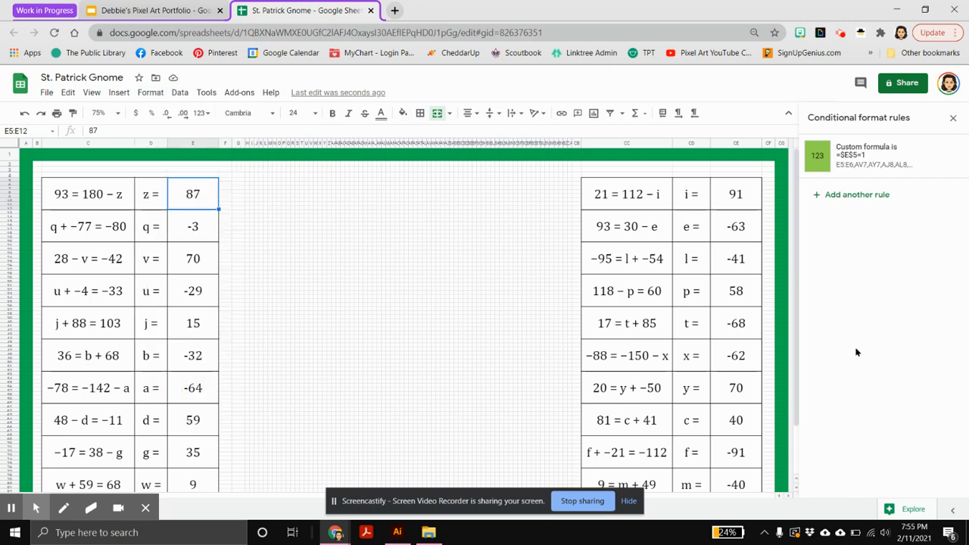
pyautogui.click(856, 159)
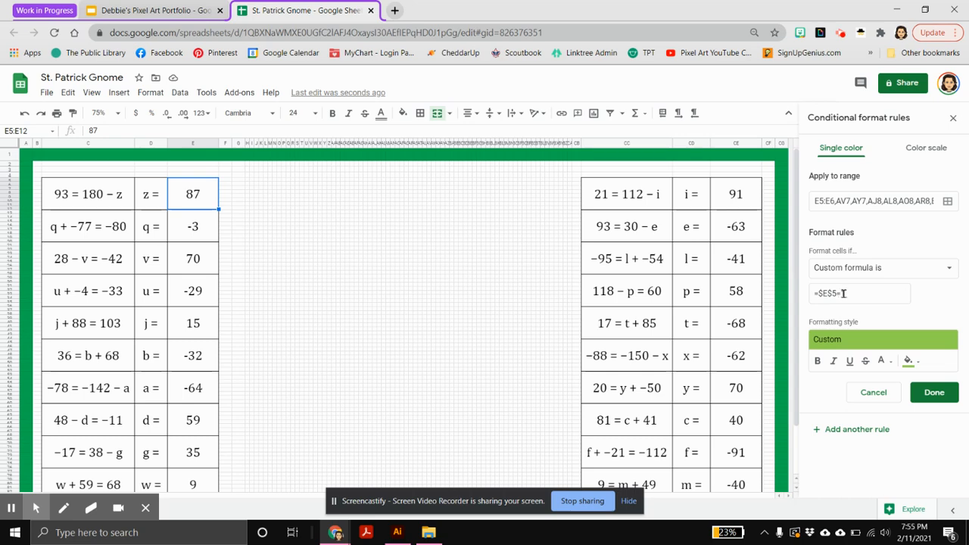
pyautogui.write('1')
pyautogui.click(858, 294)
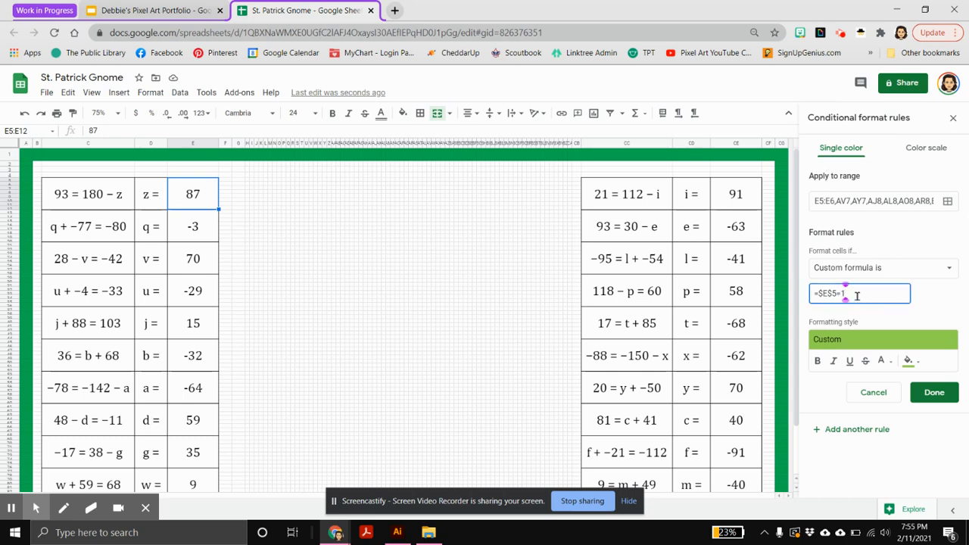
pyautogui.press('BackSpace')
pyautogui.write('87')
pyautogui.click(936, 392)
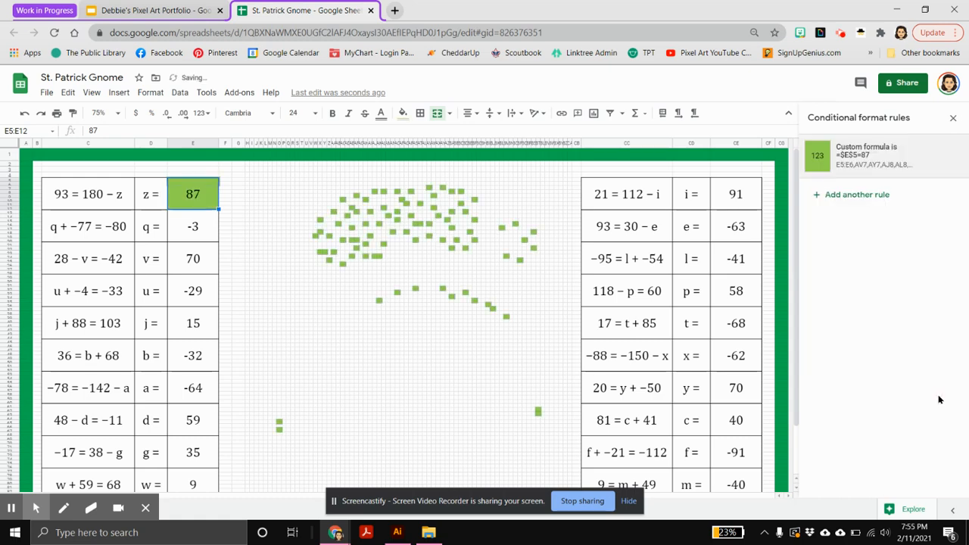
# Step: Change the conditional formatting rule of the answer cell for q + −77 = −80 to the custom formula =$E$13=-3
pyautogui.click(187, 230)
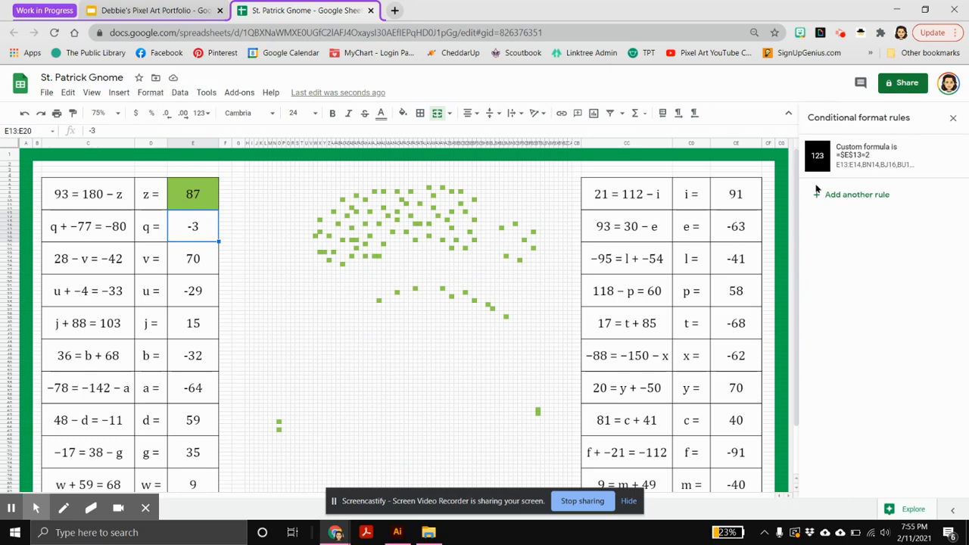
pyautogui.click(875, 157)
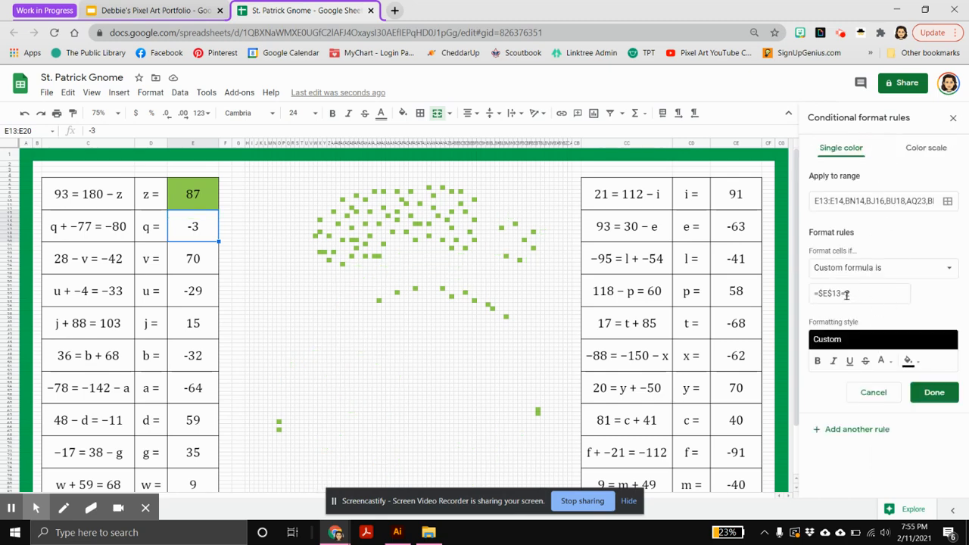
pyautogui.moveTo(844, 294); pyautogui.dragTo(875, 309)
pyautogui.write('-3')
pyautogui.click(934, 392)
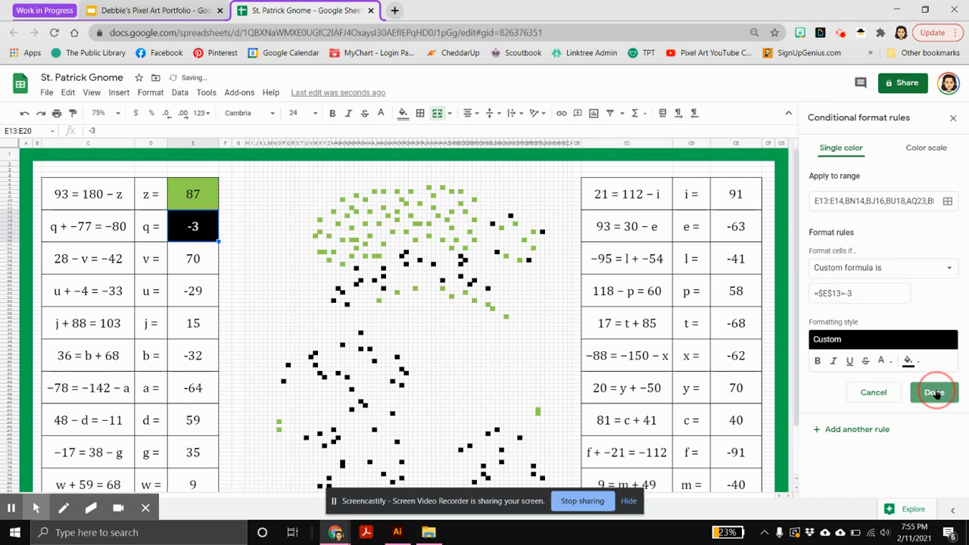
# Step: Change the conditional formatting rule of the answer cell for 28 − v = −42 to the custom formula =$E$21=70
pyautogui.click(190, 259)
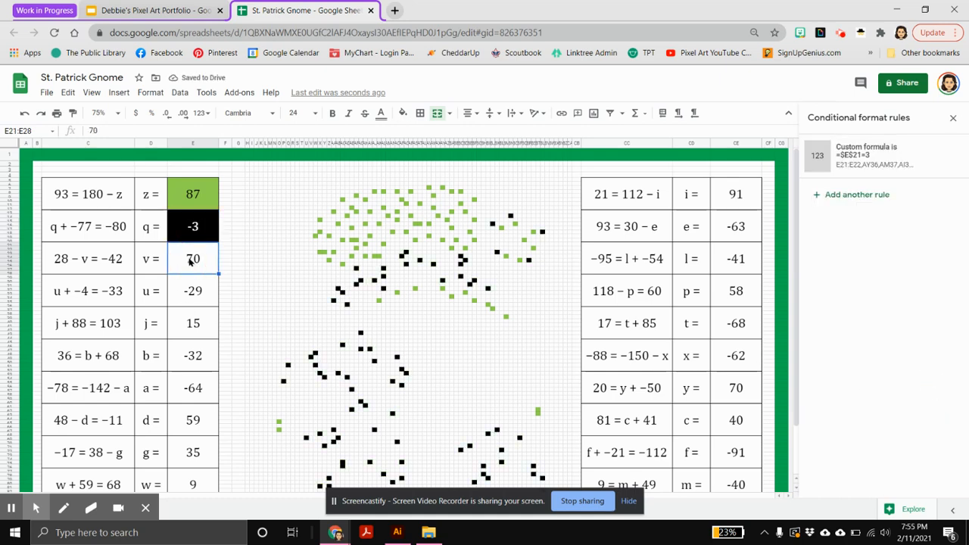
pyautogui.click(893, 155)
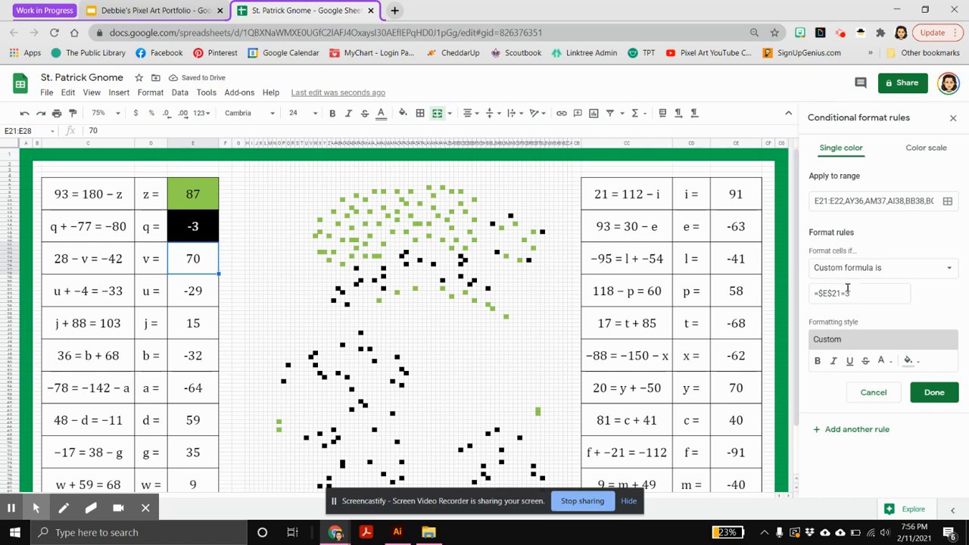
pyautogui.doubleClick(860, 292)
pyautogui.write('70')
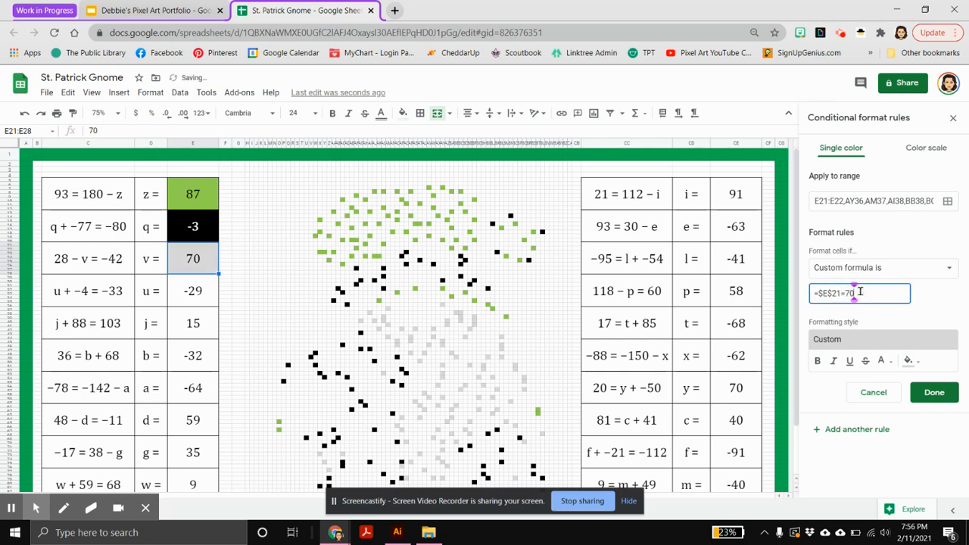
pyautogui.click(933, 392)
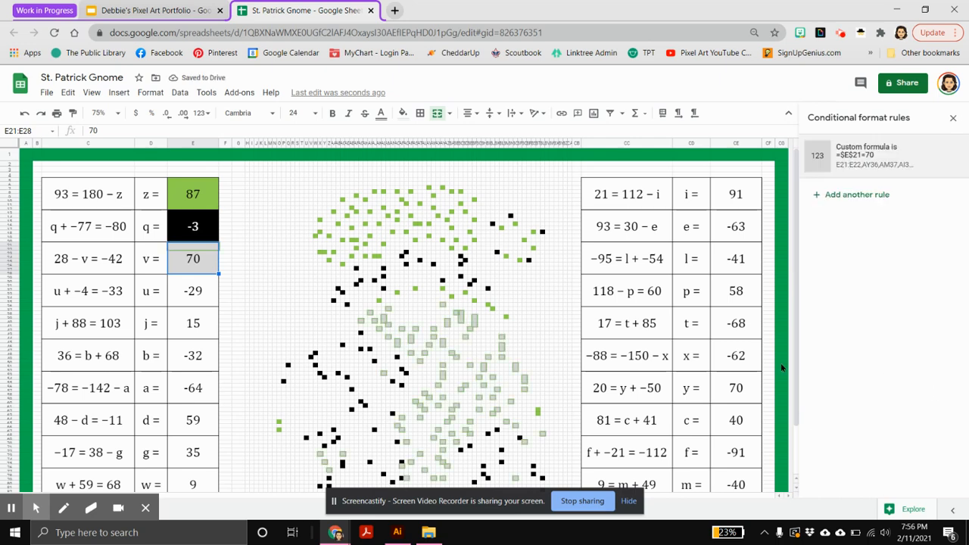
# Step: Change the conditional formatting rule of the answer cell for u + −4 = −33 to the custom formula =$E$29=-29
pyautogui.click(190, 291)
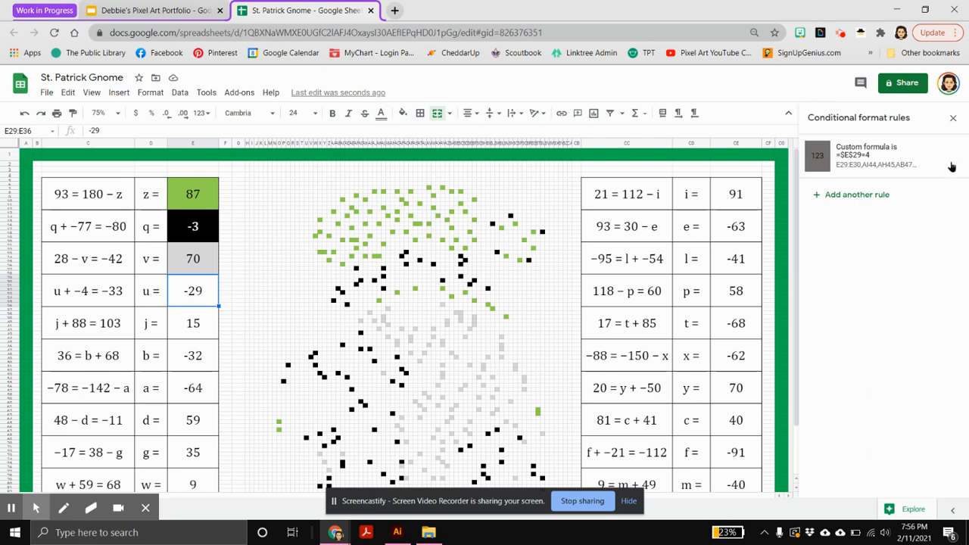
pyautogui.click(862, 154)
pyautogui.click(851, 293)
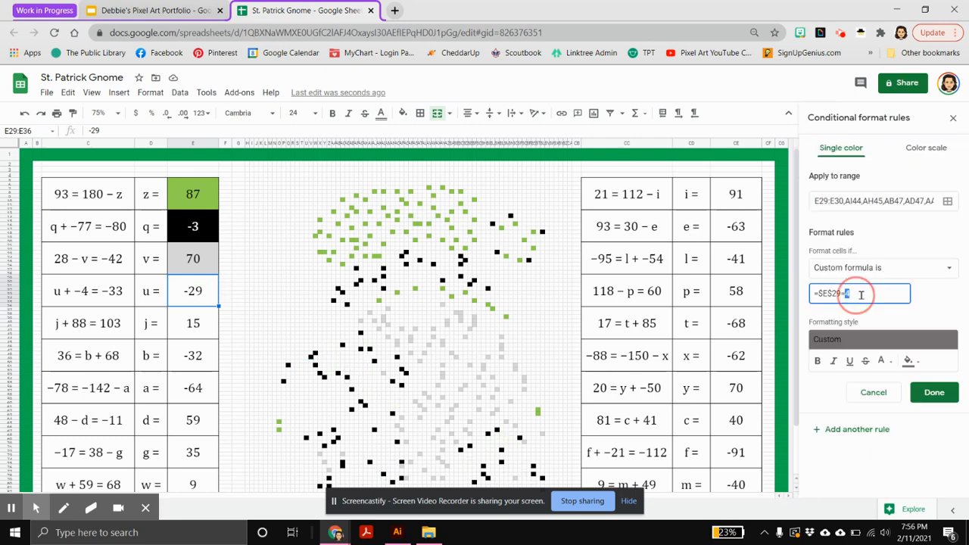
pyautogui.press('BackSpace')
pyautogui.write('-29')
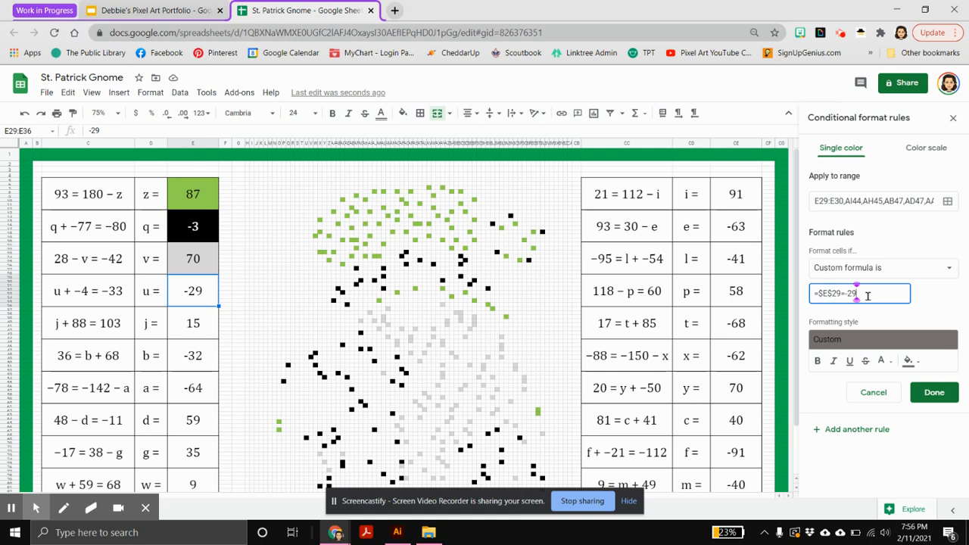
pyautogui.click(935, 393)
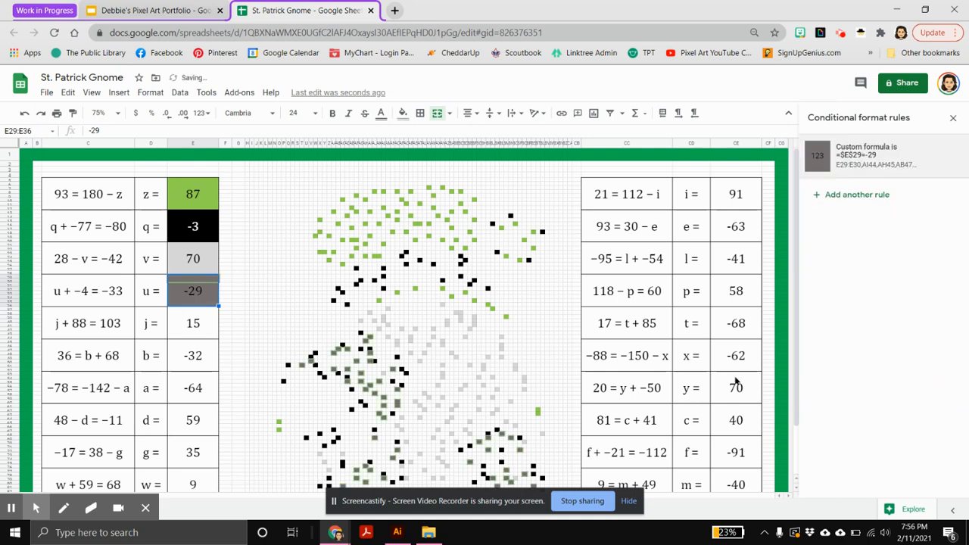
# Step: Change the conditional formatting rule of the answer cell for j + 88 = 103 to the custom formula =$E$37=15
pyautogui.click(184, 323)
pyautogui.click(873, 158)
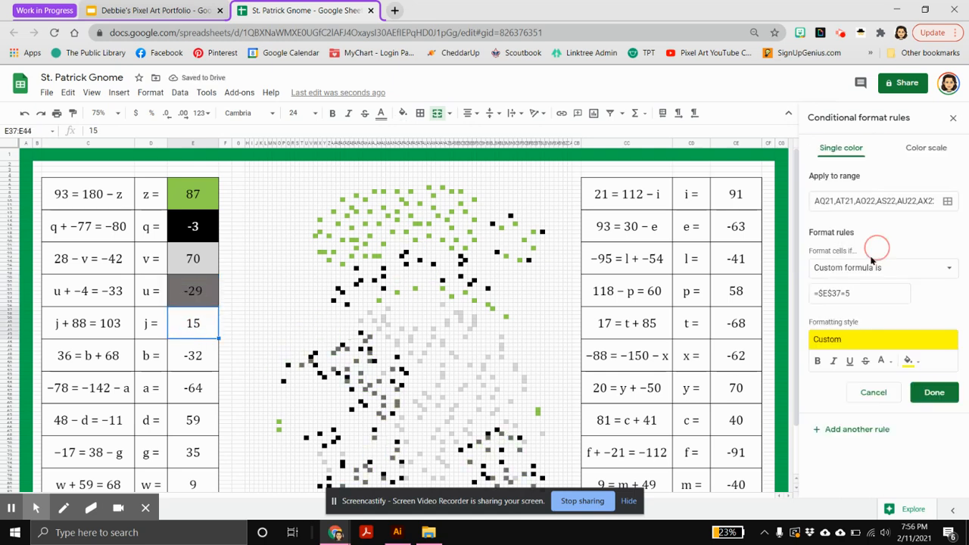
pyautogui.click(846, 293)
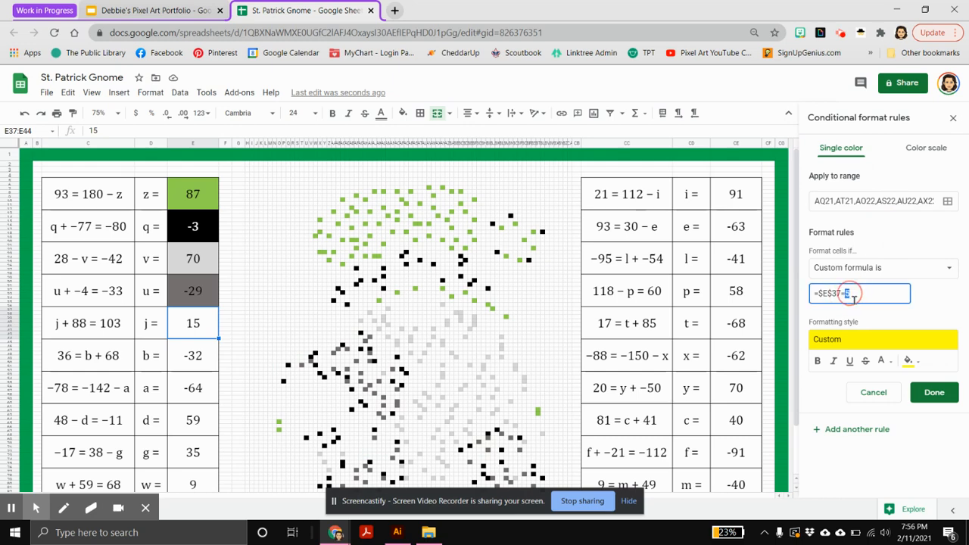
pyautogui.write('15')
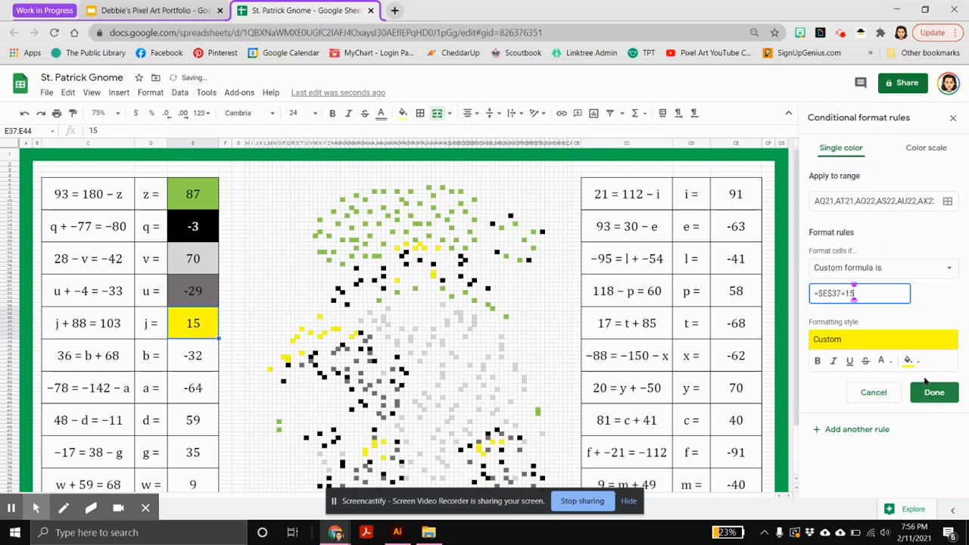
pyautogui.click(934, 392)
# Step: Change the conditional formatting rule of the answer cell for 36 = b + 68 to the custom formula =$E$45=-32
pyautogui.click(192, 360)
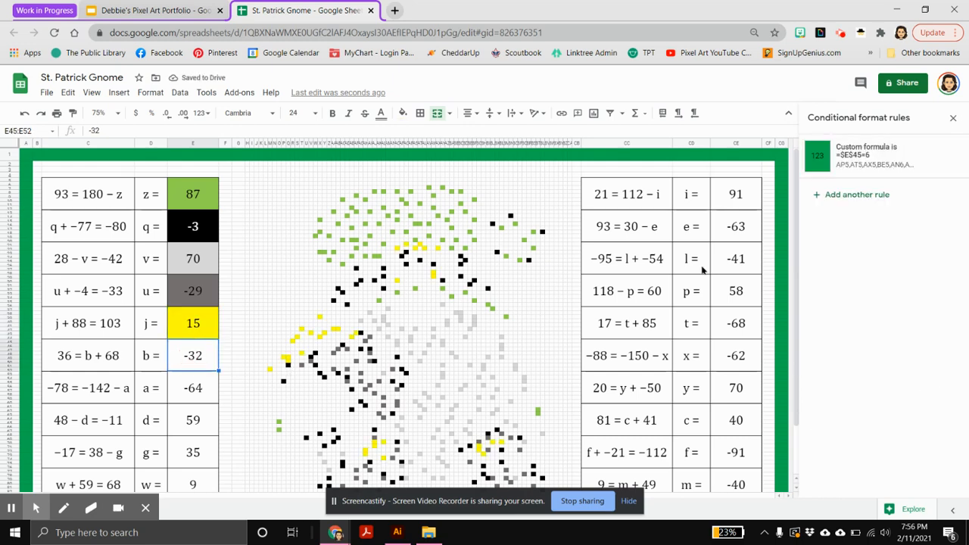
pyautogui.click(873, 157)
pyautogui.doubleClick(846, 302)
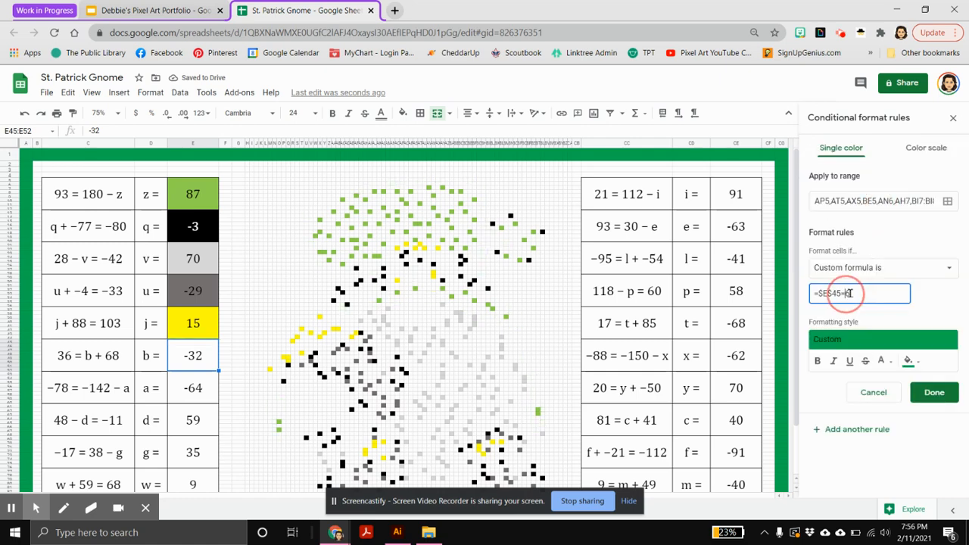
pyautogui.write('-32')
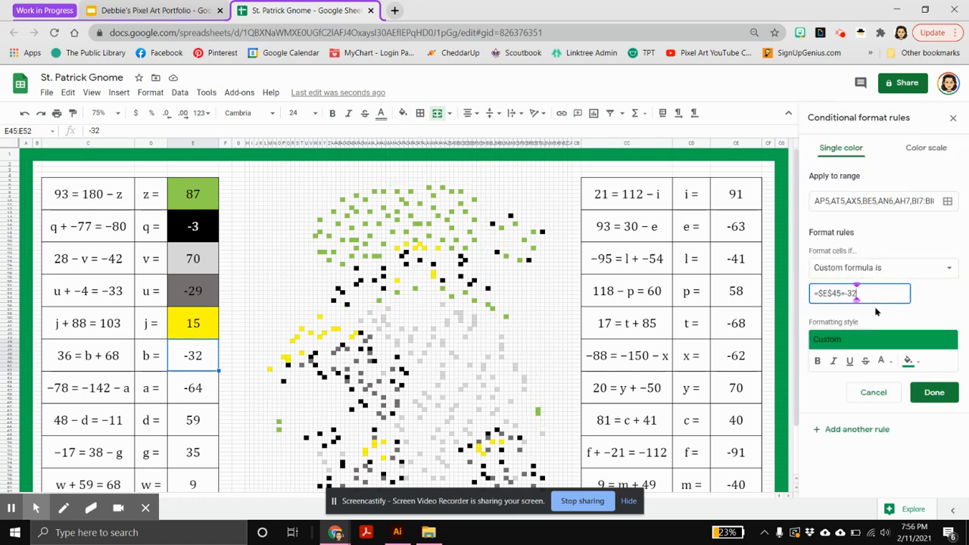
pyautogui.click(934, 392)
# Step: Change the conditional formatting rule of the answer cell for −78 = −142 − a to the custom formula =$E$53=-64
pyautogui.click(195, 392)
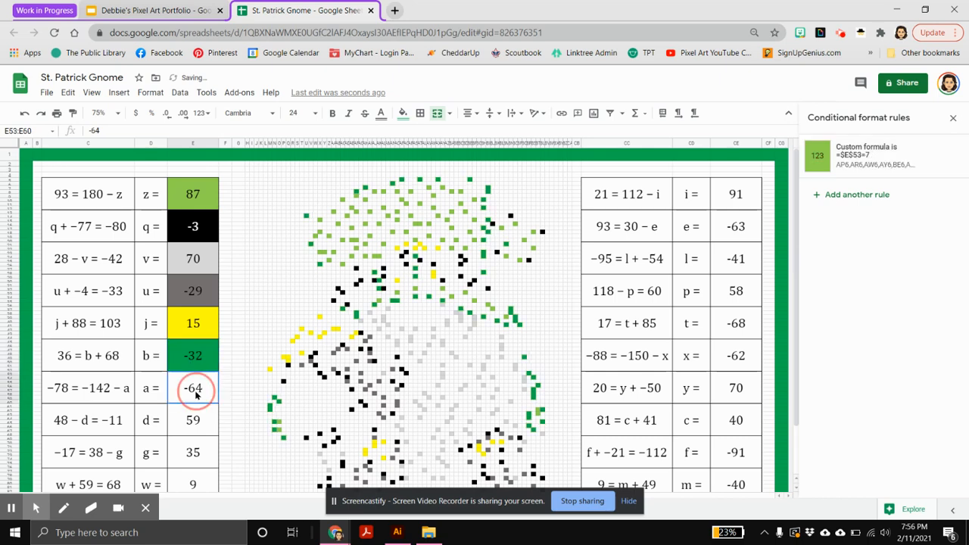
pyautogui.click(859, 158)
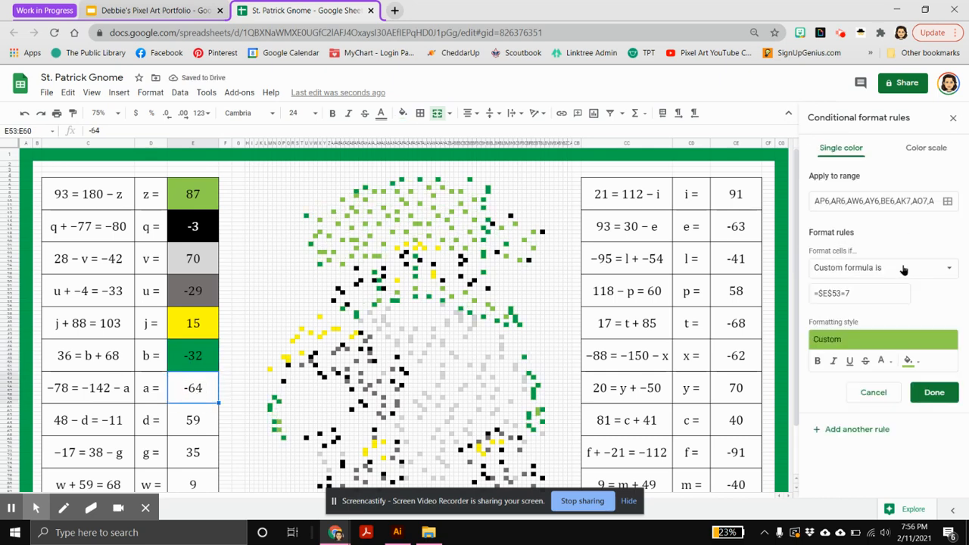
pyautogui.doubleClick(846, 293)
pyautogui.write('-64')
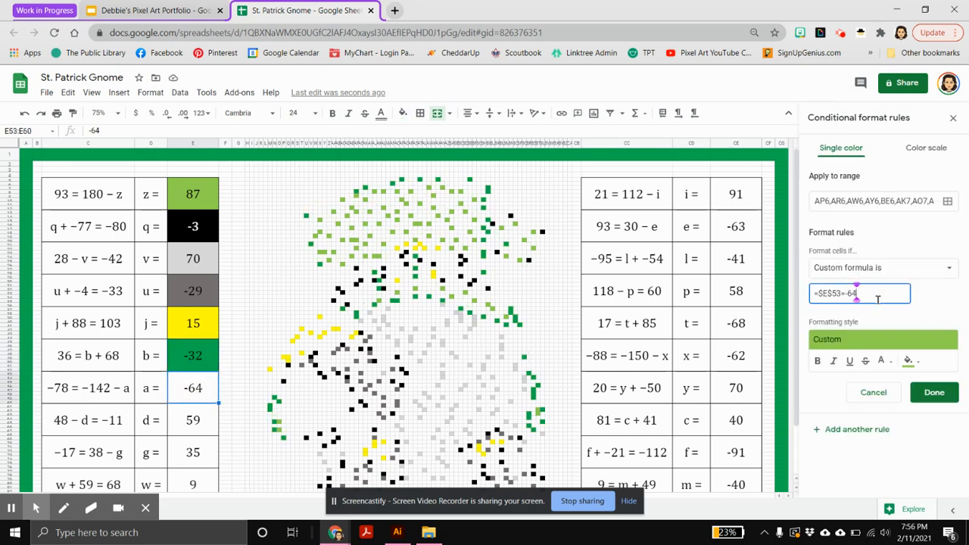
pyautogui.click(934, 392)
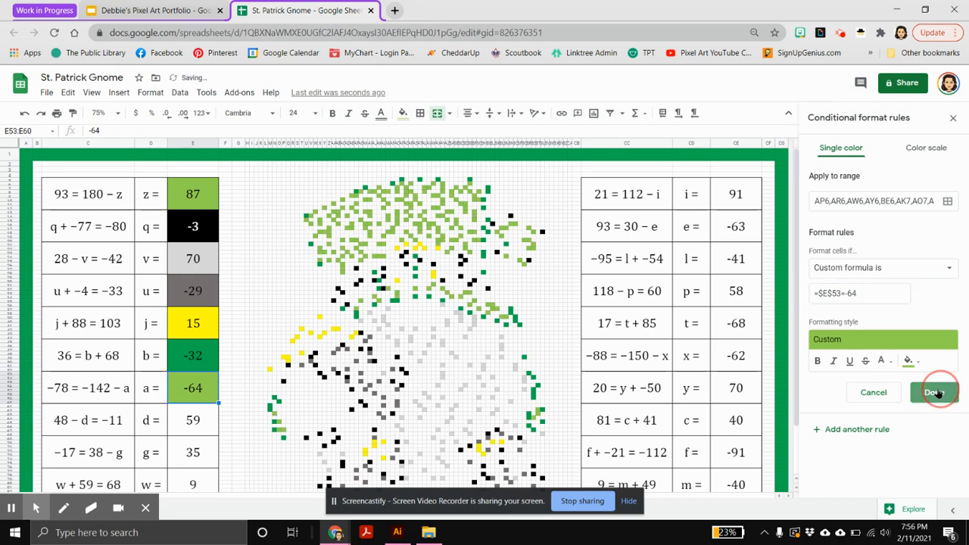
# Step: Change the conditional formatting rule of the answer cell for 48 − d = −11 to the custom formula =$E$61=59
pyautogui.click(197, 420)
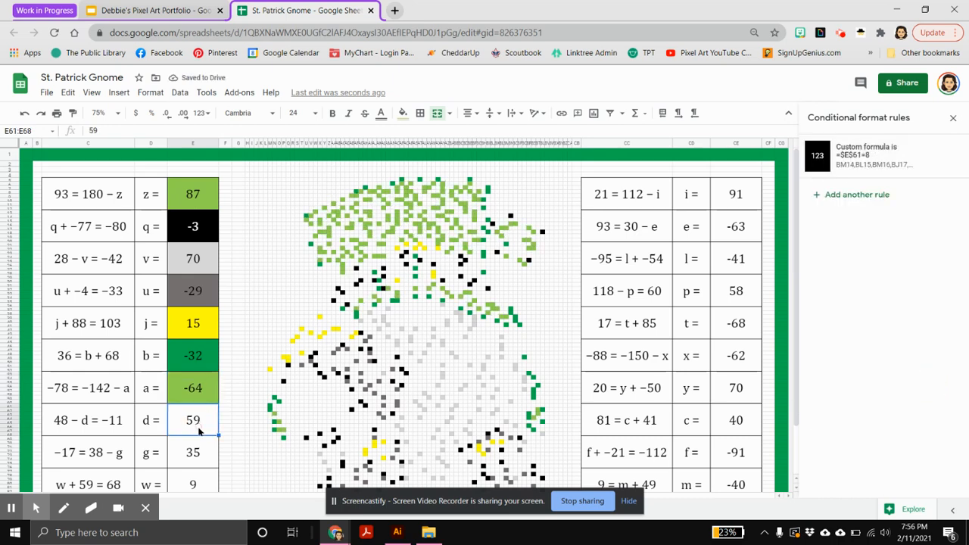
pyautogui.click(852, 155)
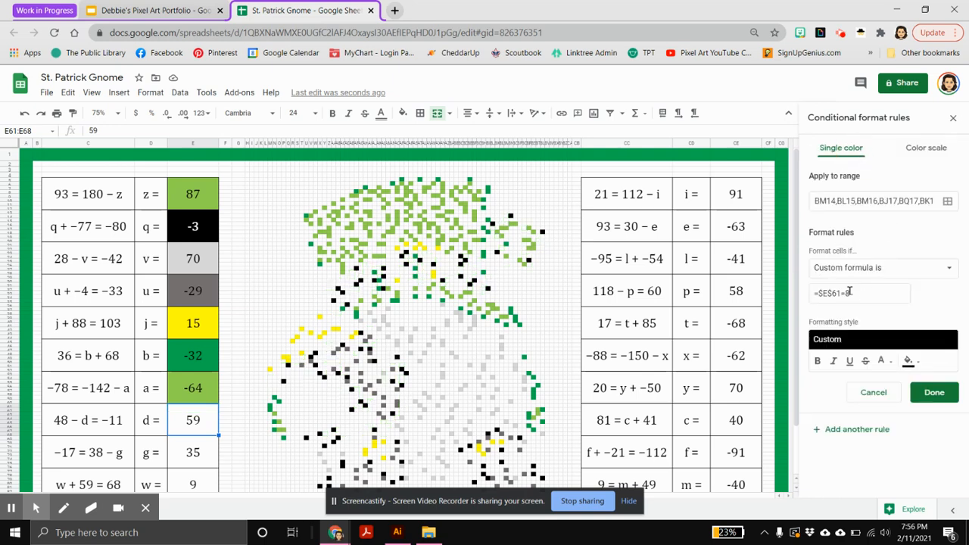
pyautogui.moveTo(839, 293); pyautogui.dragTo(871, 295)
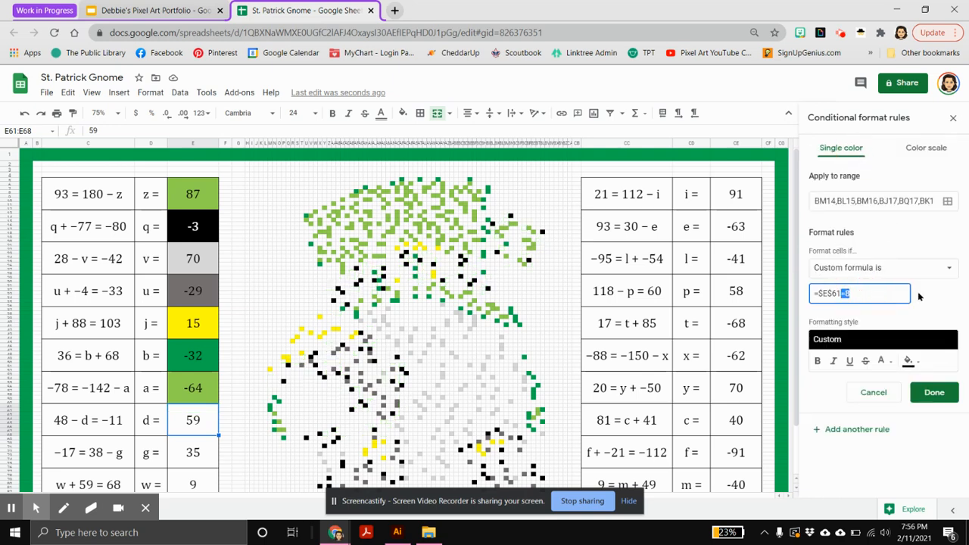
pyautogui.write('=59')
pyautogui.click(935, 393)
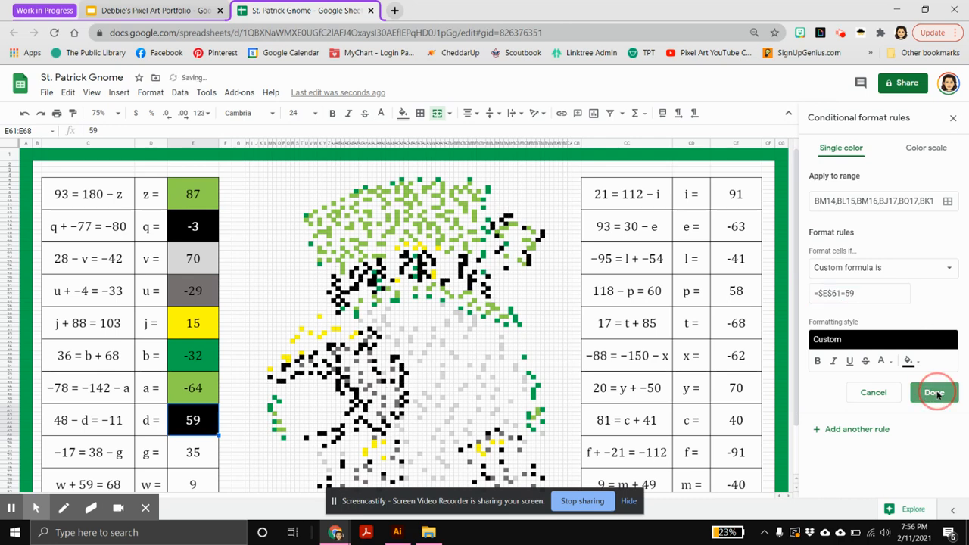
# Step: Change the conditional formatting rule of the answer cell for −17 = 38 − g to the custom formula =$E$69=35
pyautogui.click(201, 454)
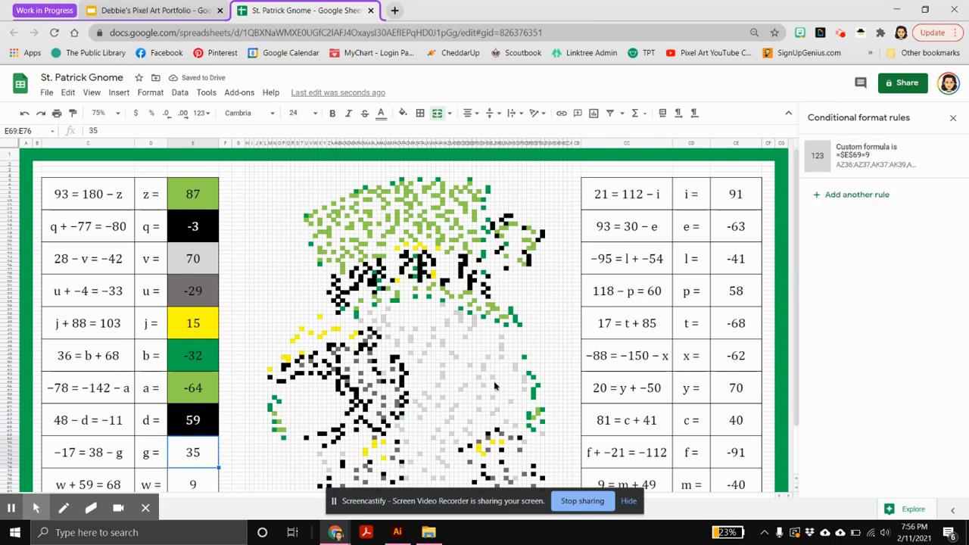
pyautogui.click(862, 156)
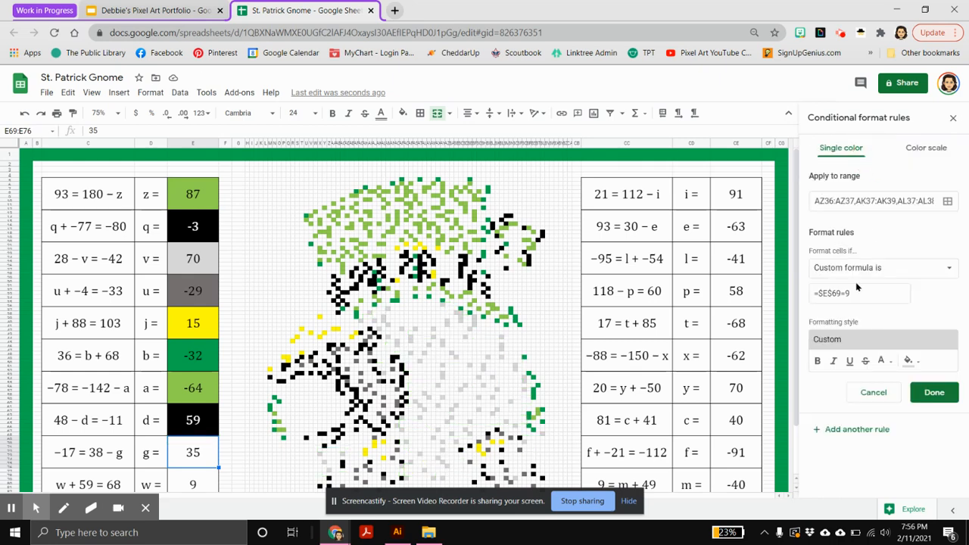
pyautogui.moveTo(846, 297); pyautogui.dragTo(886, 293)
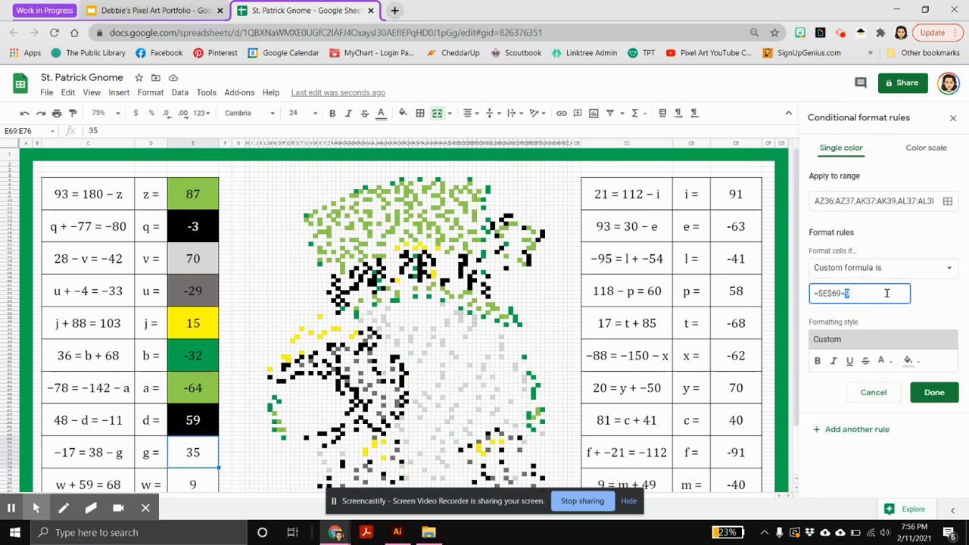
pyautogui.write('35')
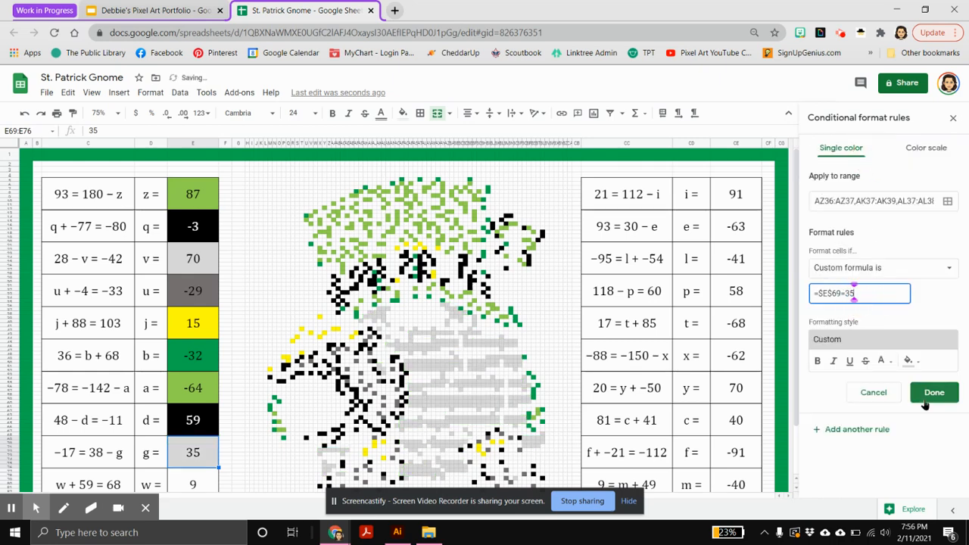
pyautogui.click(935, 393)
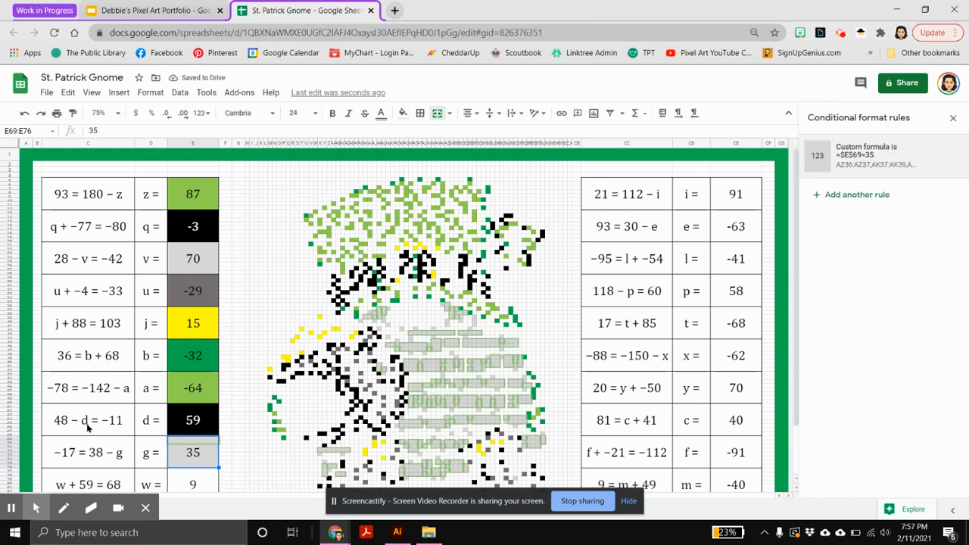
# Step: Change the grey conditional formatting rule of the answer cell for w + 59 = 68 to the custom formula =$E$77=9
pyautogui.click(200, 484)
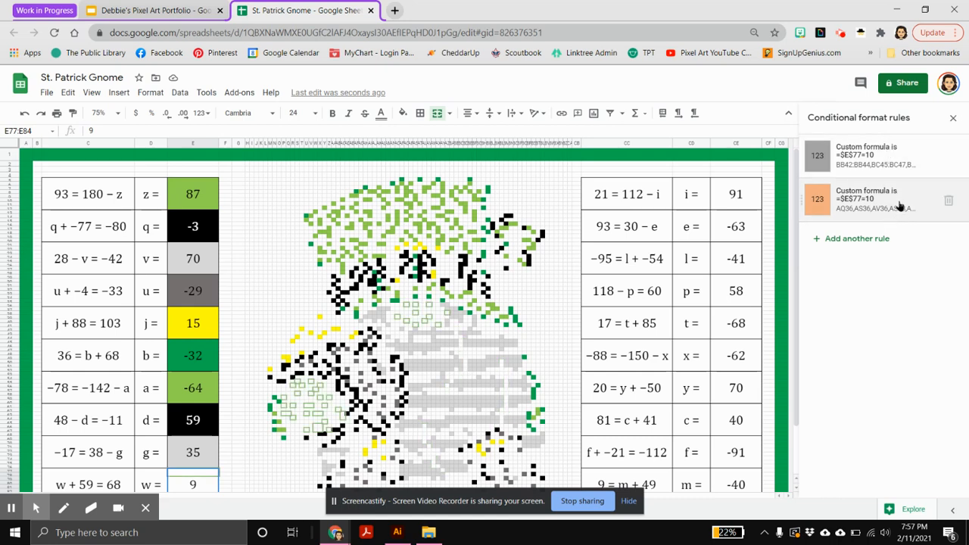
pyautogui.scroll(-1, 764, 196)
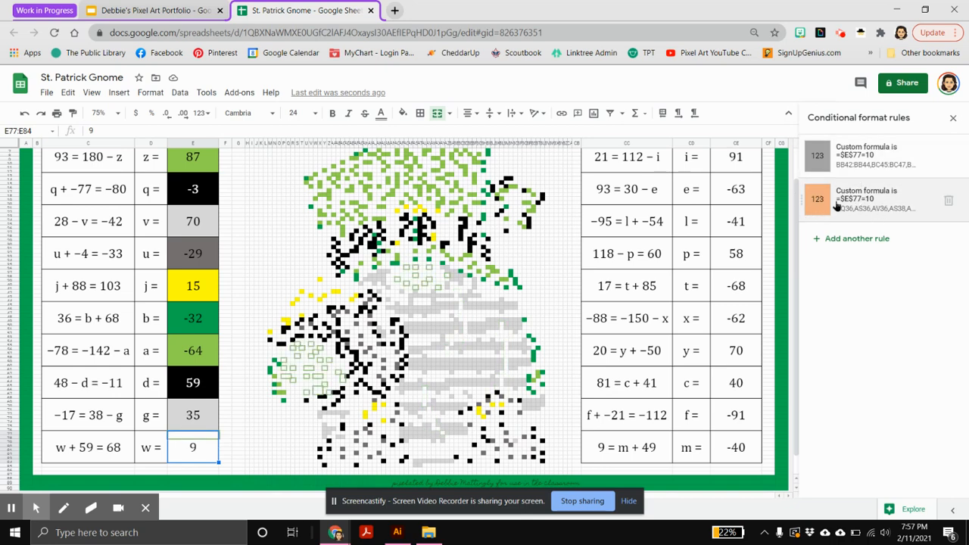
pyautogui.click(871, 155)
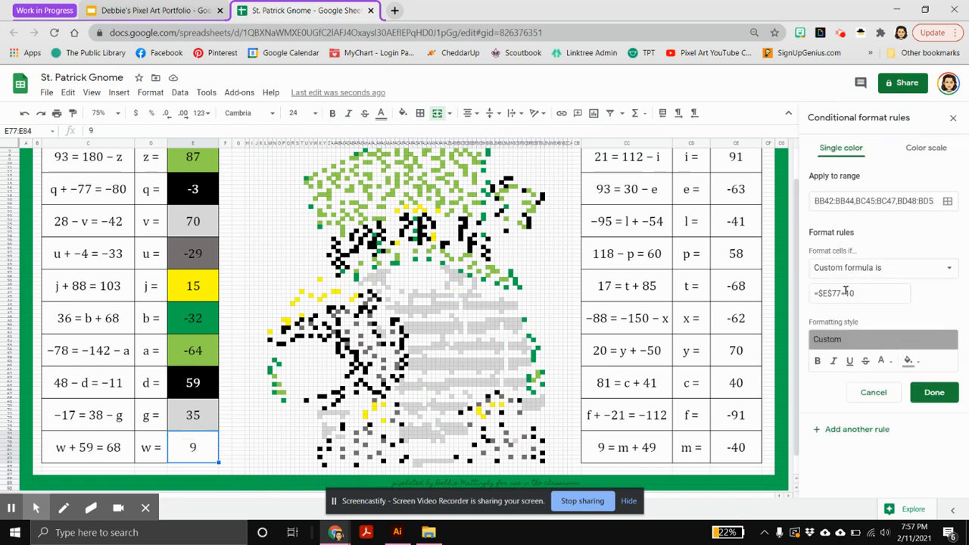
pyautogui.doubleClick(878, 289)
pyautogui.write('9')
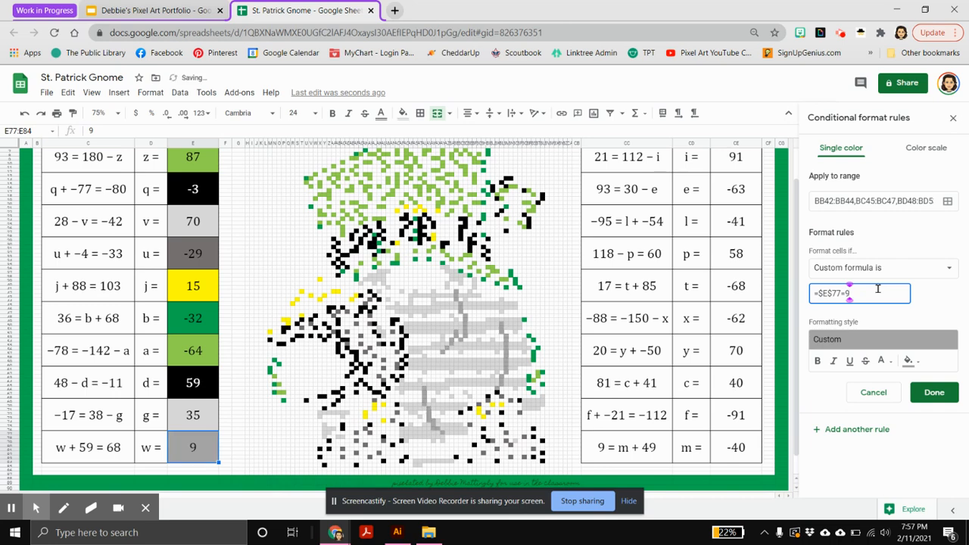
pyautogui.click(934, 392)
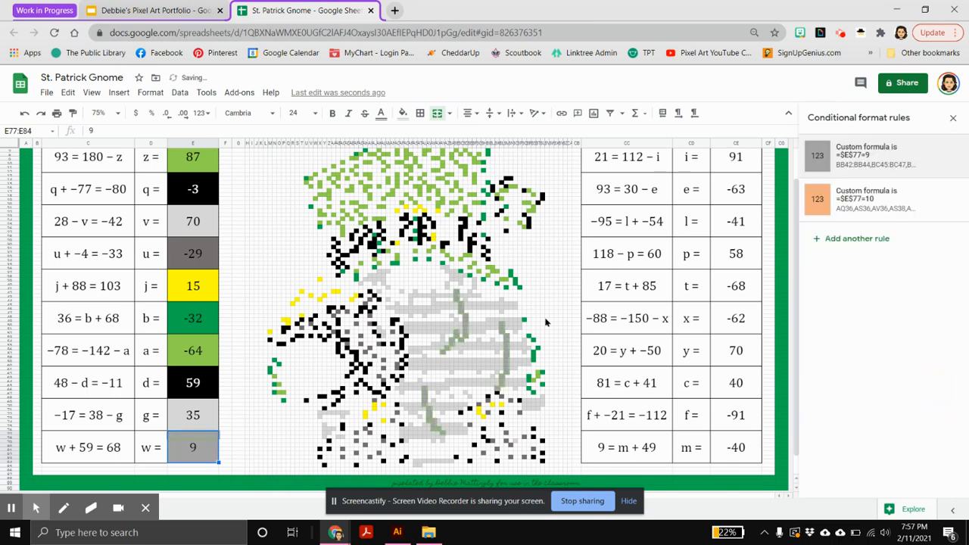
# Step: Change the orange conditional formatting rule tied to the w + 59 = 68 answer to the custom formula =$E$77=9
pyautogui.click(856, 199)
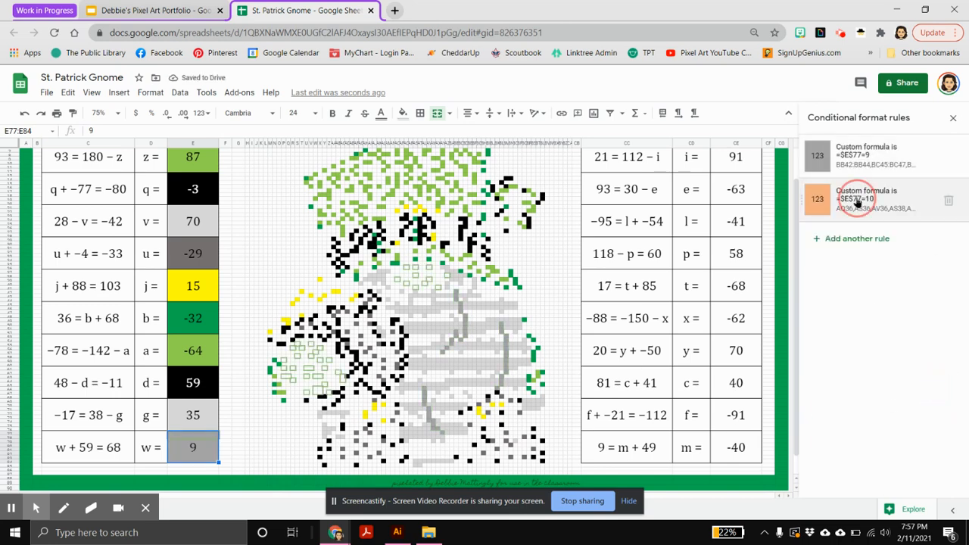
pyautogui.doubleClick(866, 289)
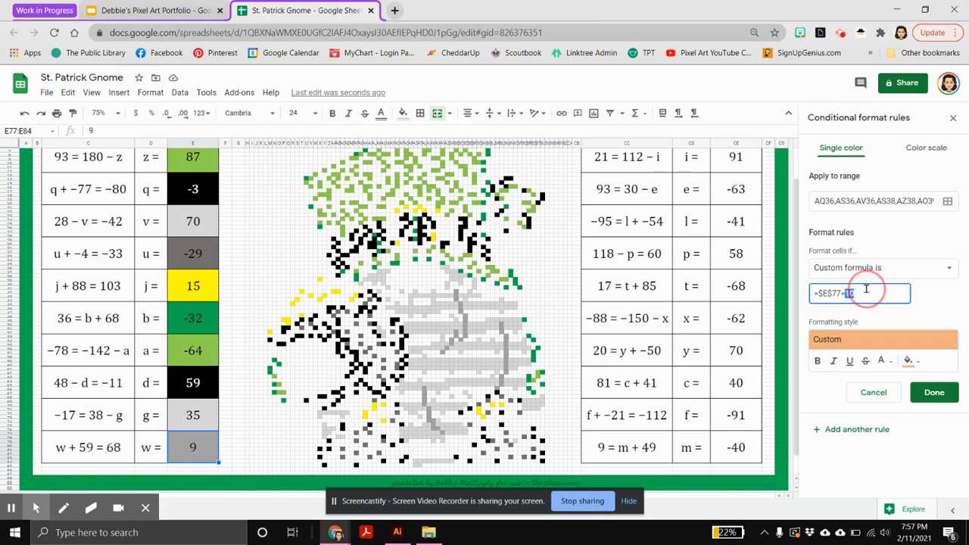
pyautogui.write('9')
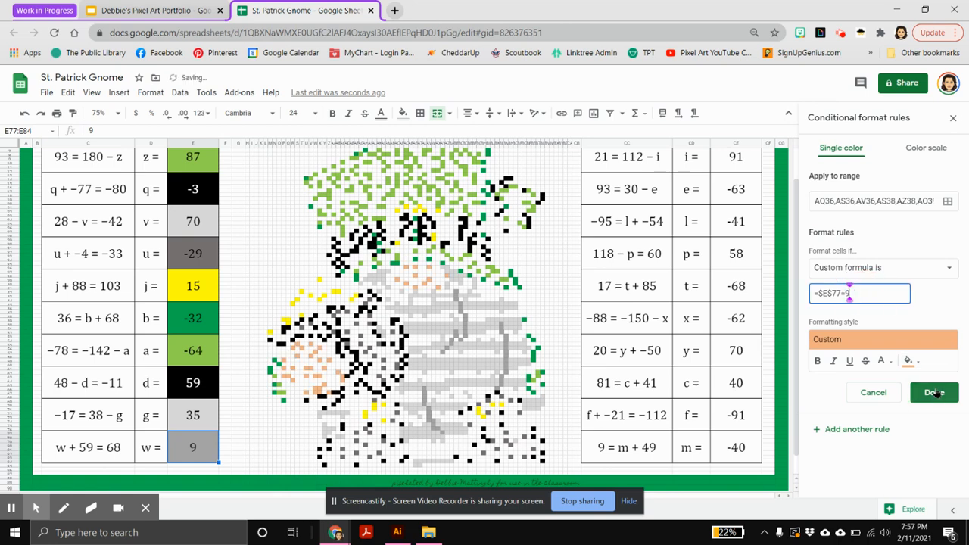
pyautogui.click(935, 392)
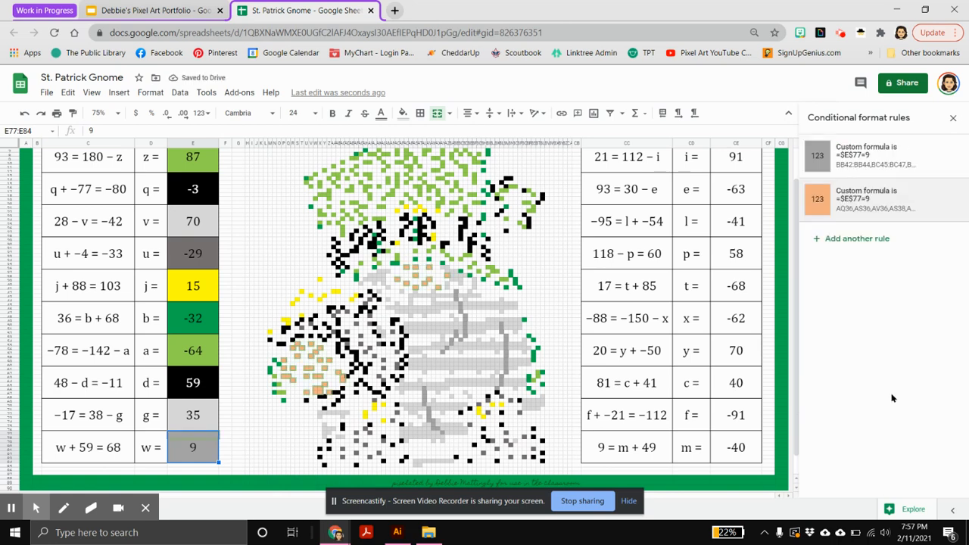
# Step: Change the conditional formatting rule of the answer cell for 21 = 112 − i to the custom formula =$CE$5=91
pyautogui.scroll(1, 736, 234)
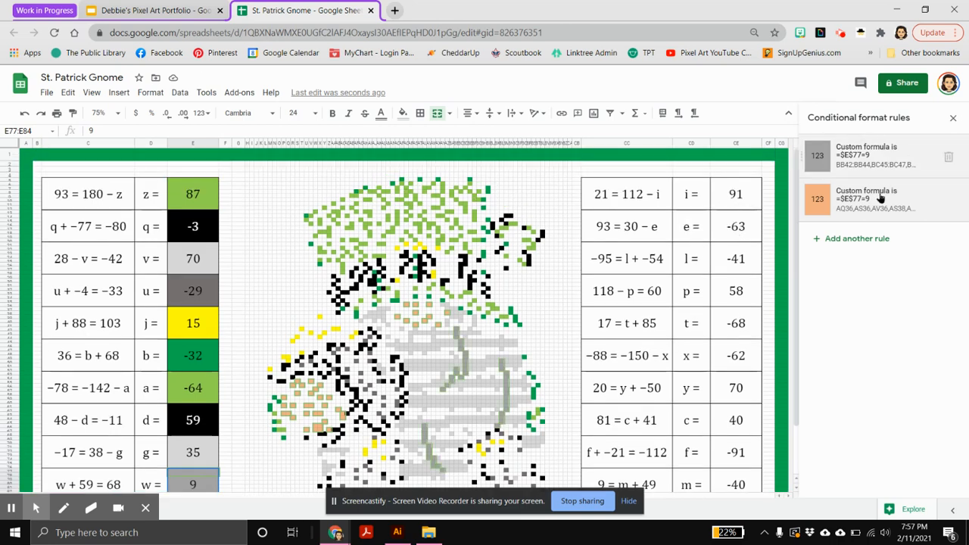
pyautogui.click(739, 196)
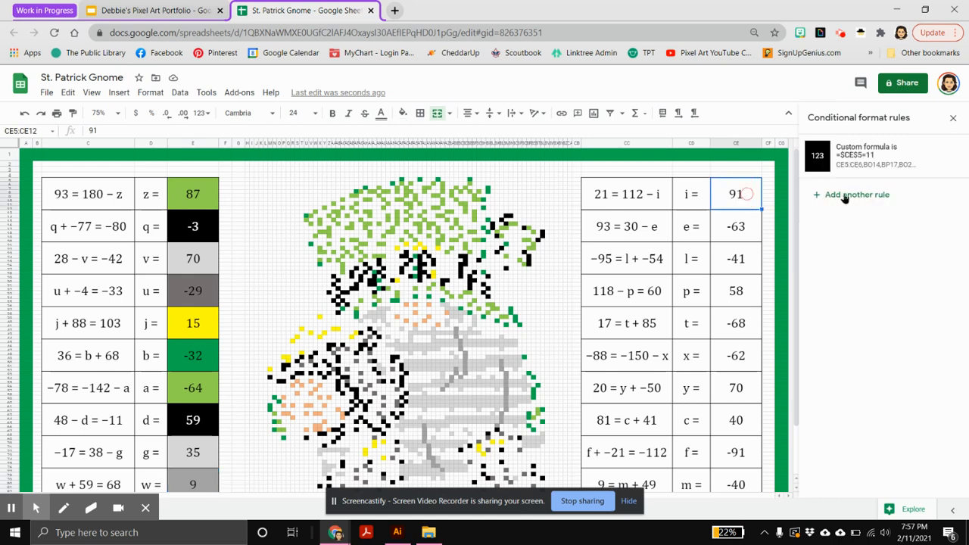
pyautogui.click(883, 156)
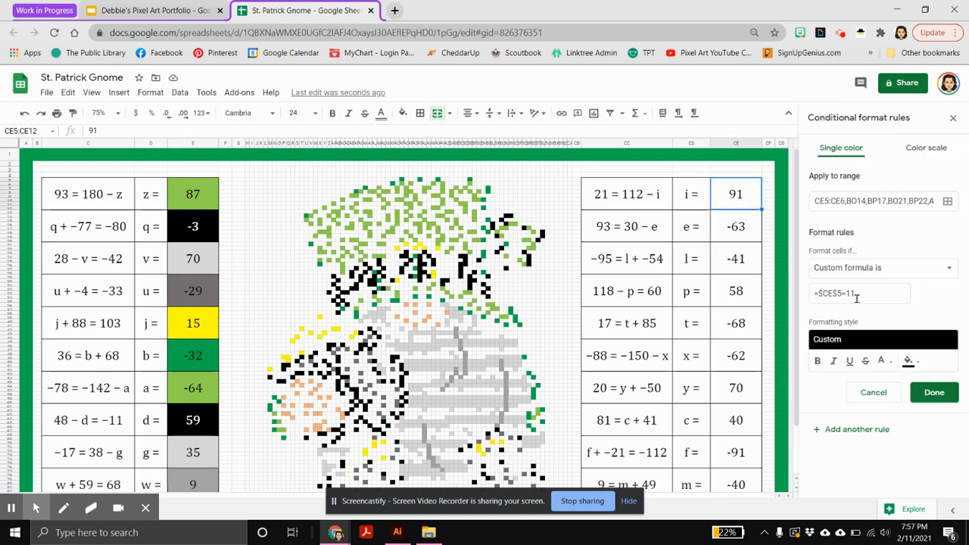
pyautogui.doubleClick(874, 294)
pyautogui.write('91')
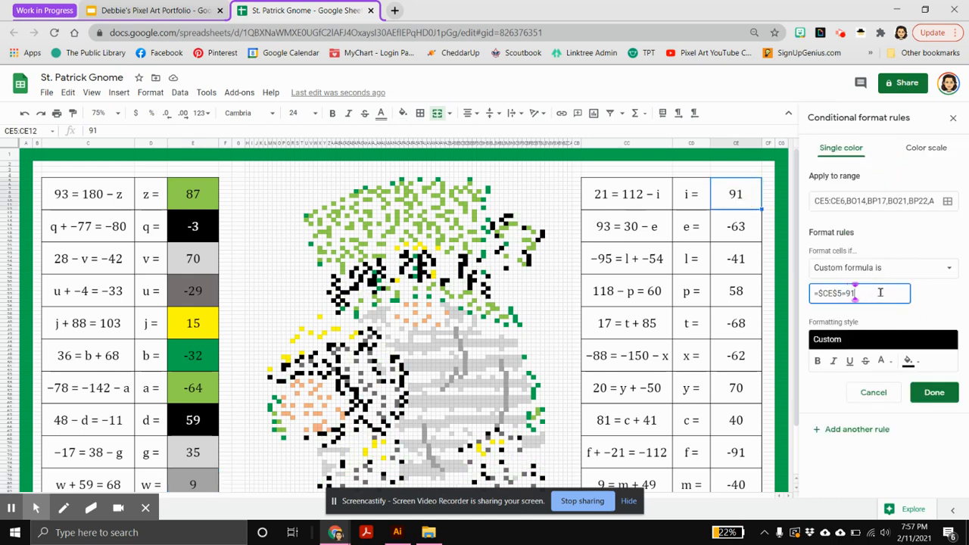
pyautogui.click(933, 392)
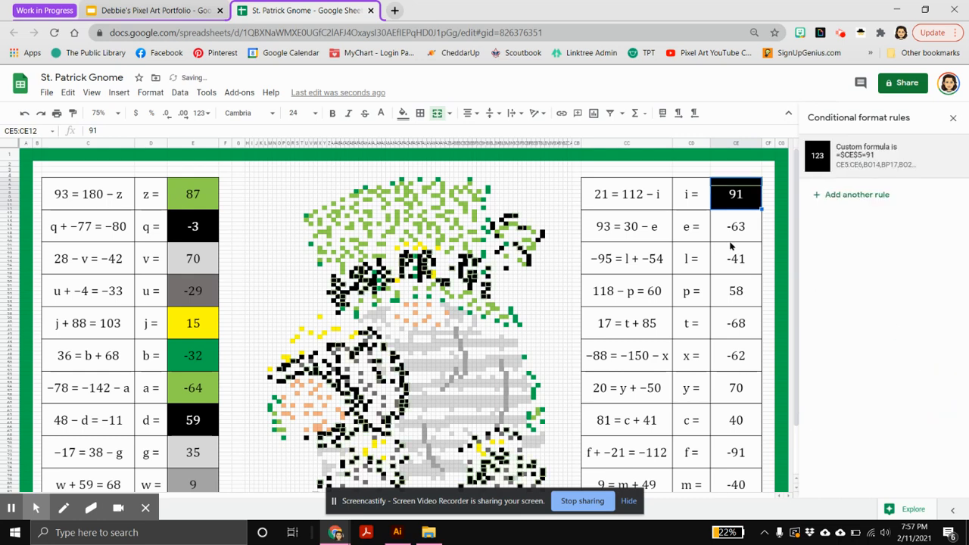
# Step: Change the conditional formatting rule of the answer cell for 93 = 30 − e to the custom formula =$CE$13=-63
pyautogui.click(736, 230)
pyautogui.click(884, 156)
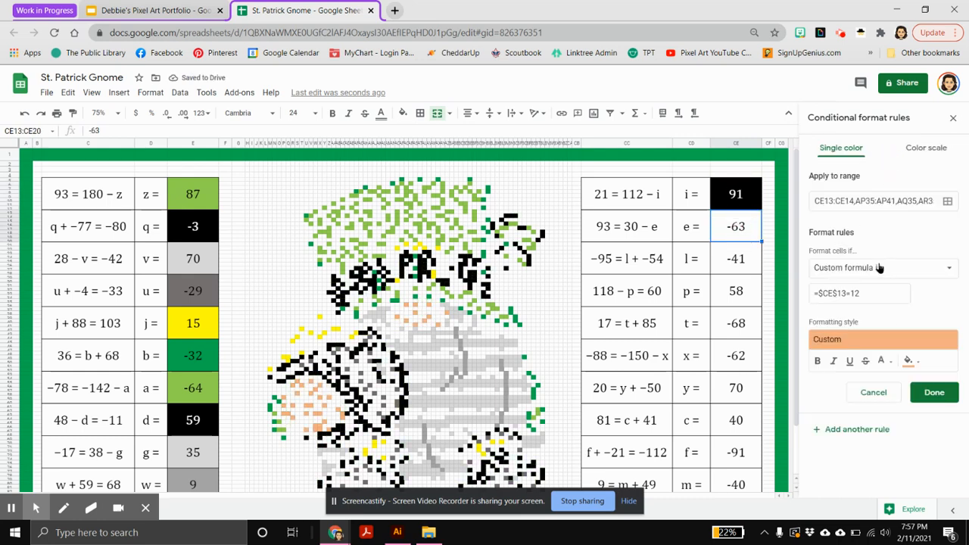
pyautogui.doubleClick(876, 293)
pyautogui.write('-63')
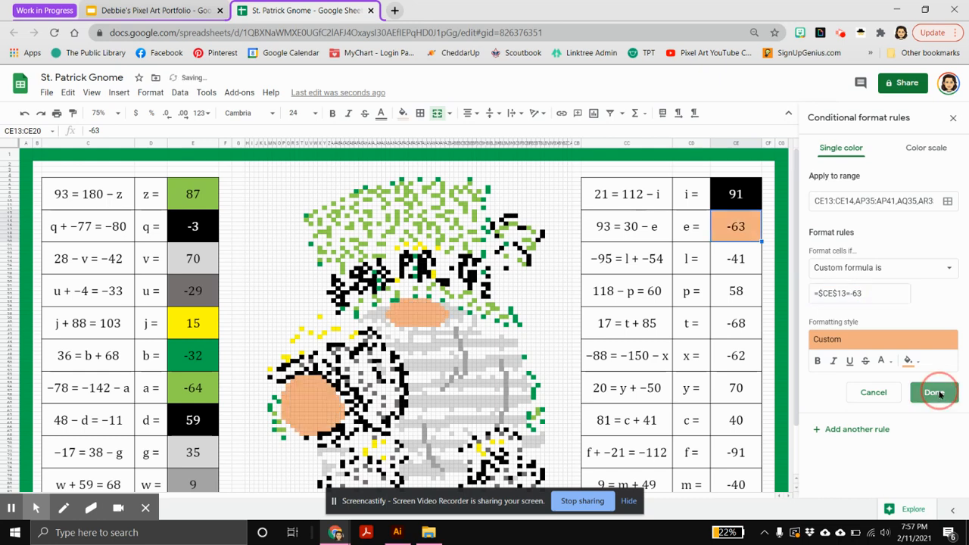
pyautogui.click(933, 392)
# Step: Change the conditional formatting rule of the answer cell for −95 = l + −54 to the custom formula =$CE$21=-41
pyautogui.click(734, 269)
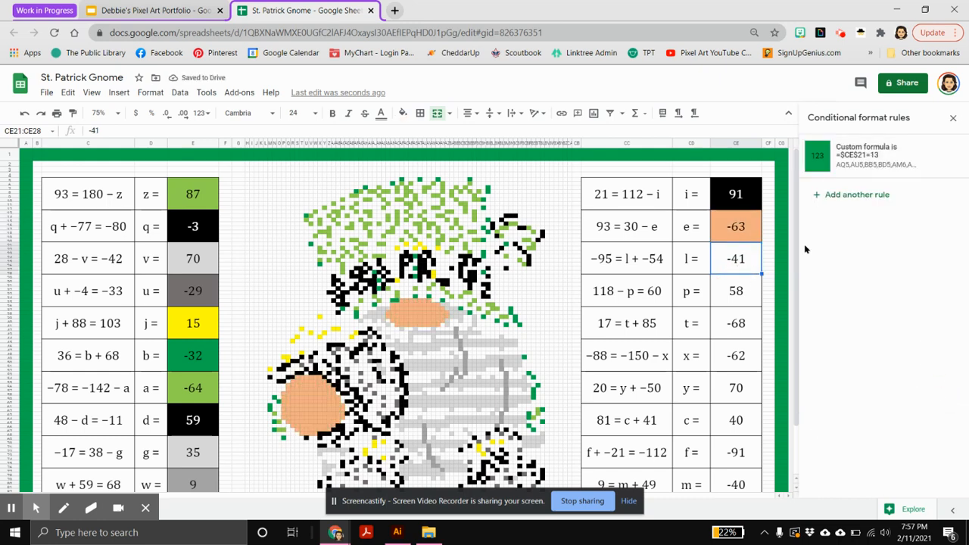
pyautogui.click(870, 155)
pyautogui.doubleClick(852, 293)
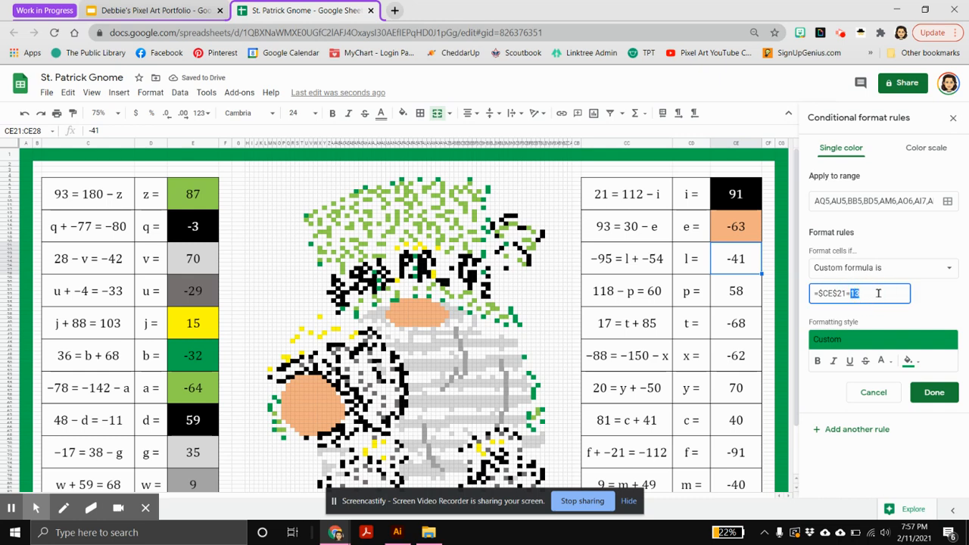
pyautogui.write('41')
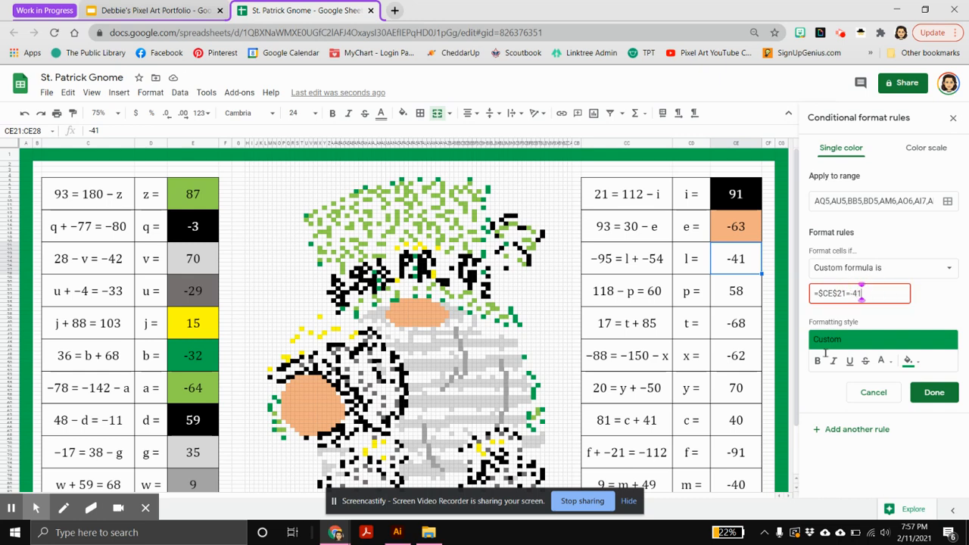
pyautogui.click(934, 392)
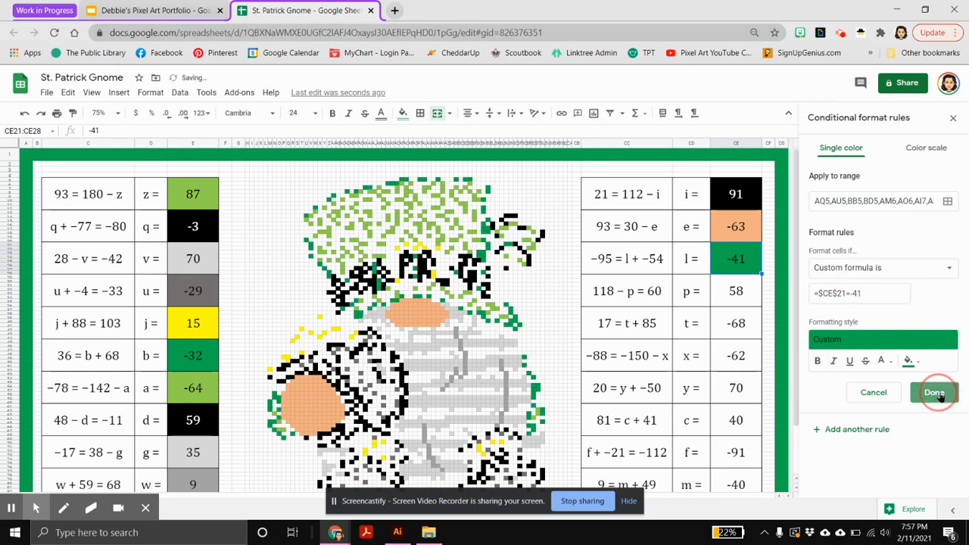
# Step: Change the conditional formatting rule of the answer cell for 118 − p = 60 to the custom formula =$CE$29=58
pyautogui.click(735, 290)
pyautogui.click(863, 155)
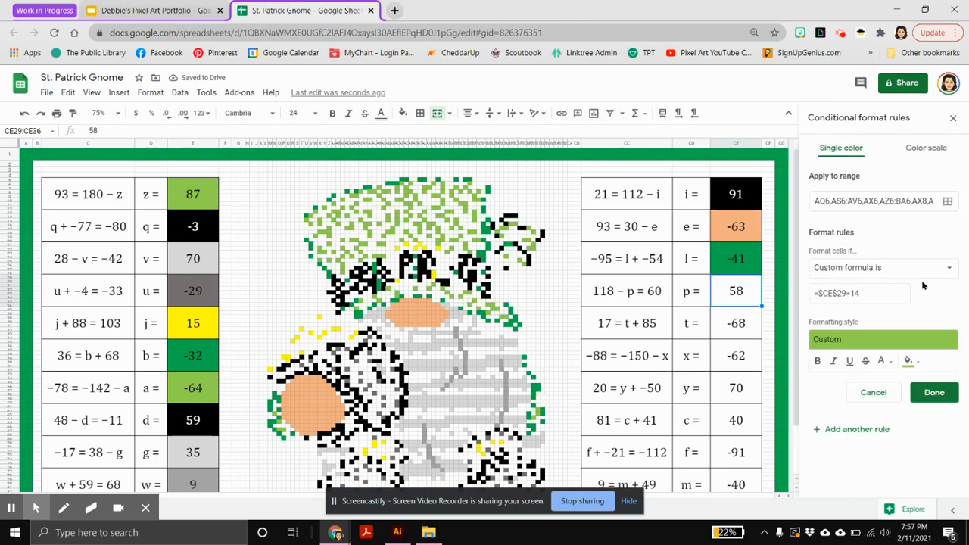
pyautogui.doubleClick(874, 293)
pyautogui.write('58')
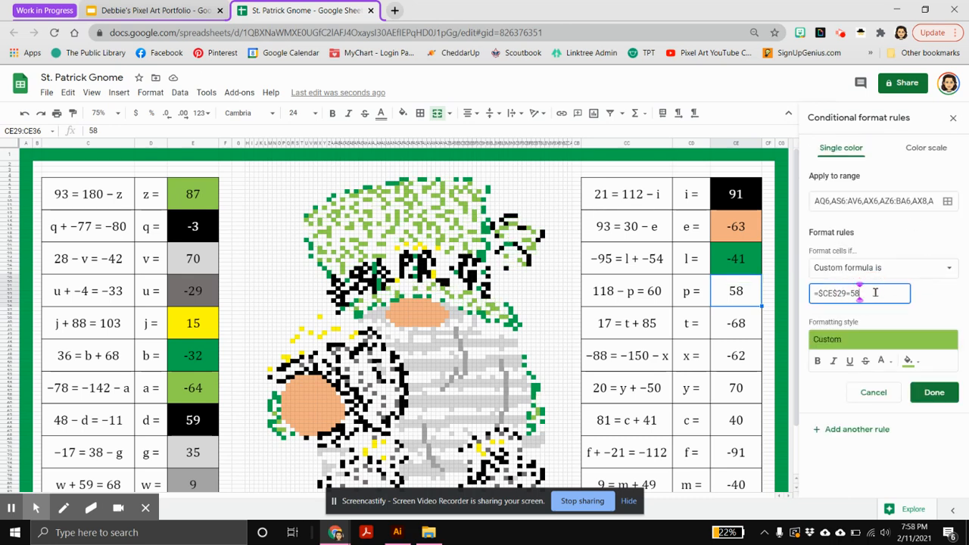
pyautogui.click(933, 392)
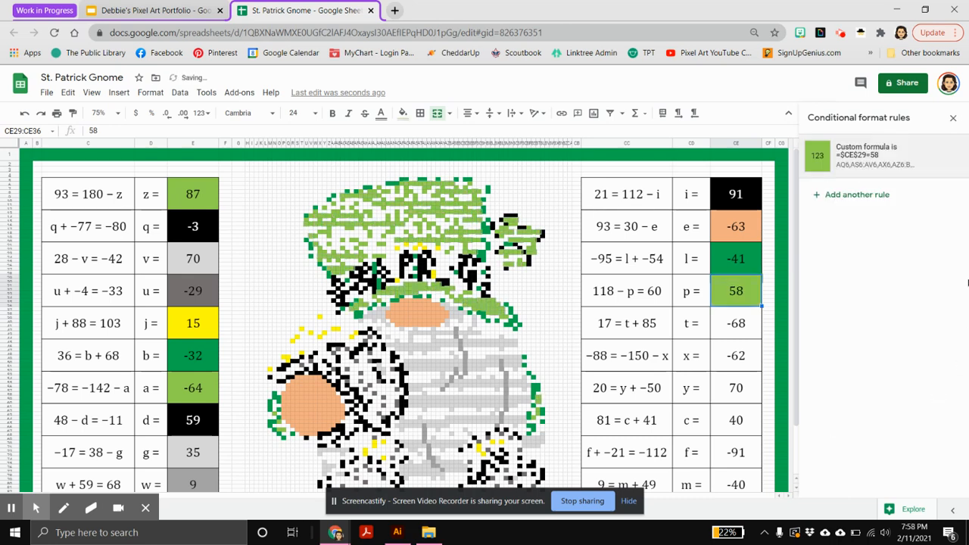
# Step: Change the conditional formatting rule of the answer cell for 17 = t + 85 to the custom formula =$CE$37=-68
pyautogui.click(739, 331)
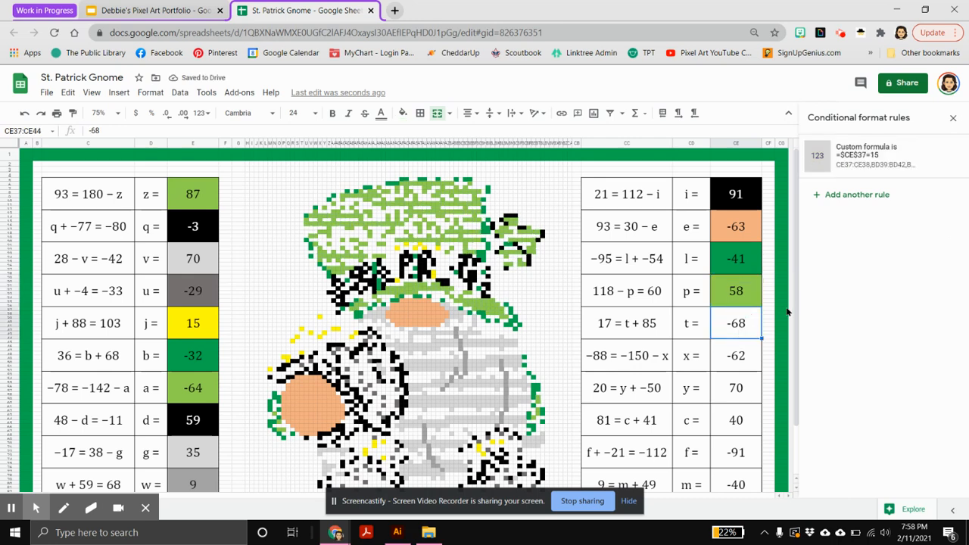
pyautogui.click(872, 161)
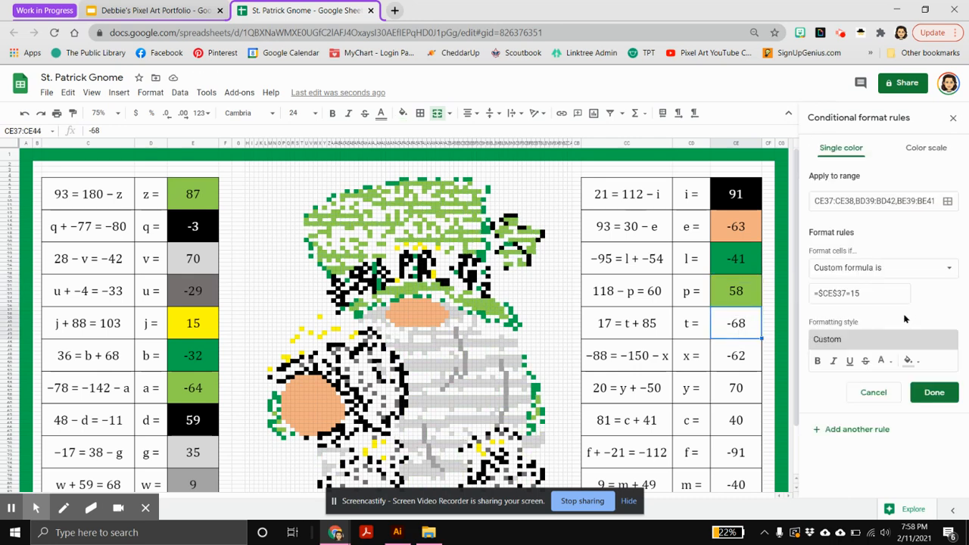
pyautogui.doubleClick(875, 293)
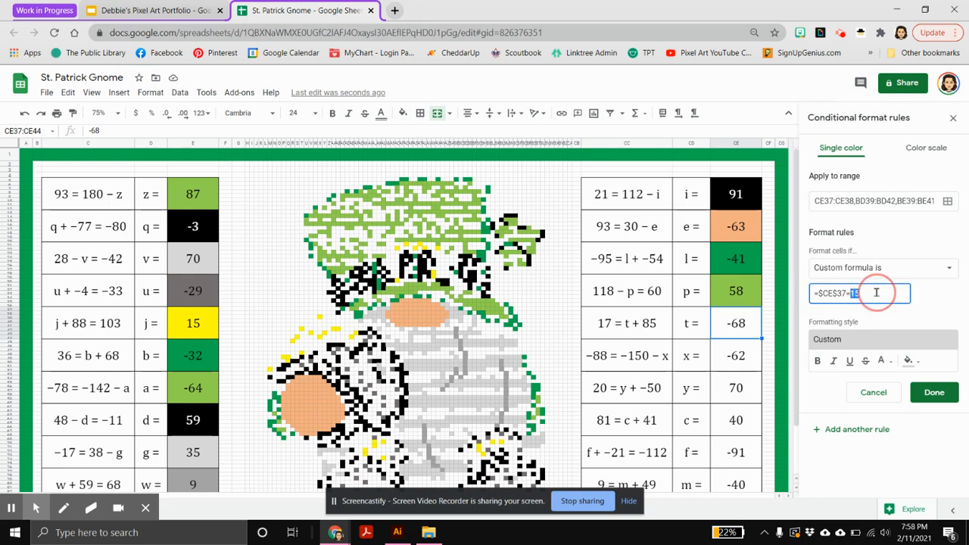
pyautogui.write('-68')
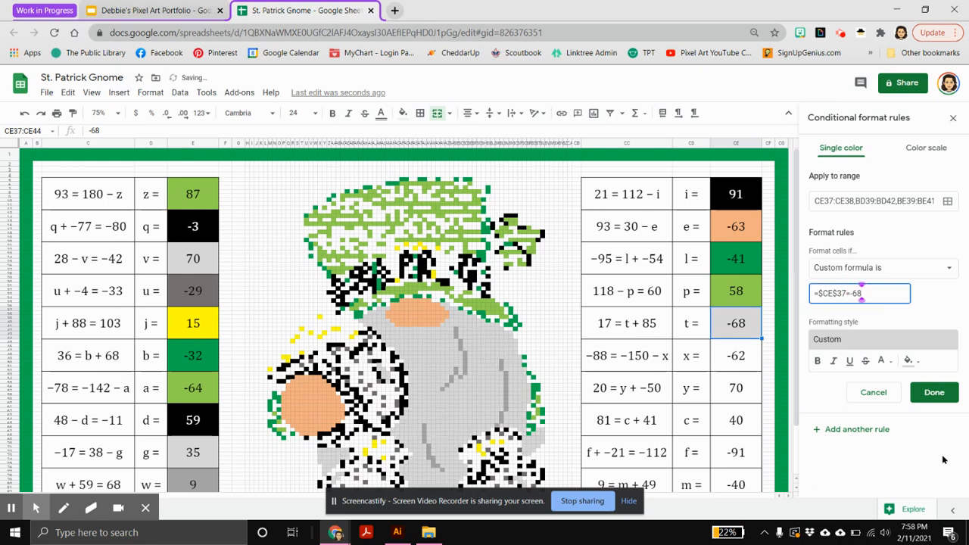
pyautogui.click(933, 393)
# Step: Change the conditional formatting rule of the answer cell for −88 = −150 − x to the custom formula =$CE$45=-62
pyautogui.click(736, 355)
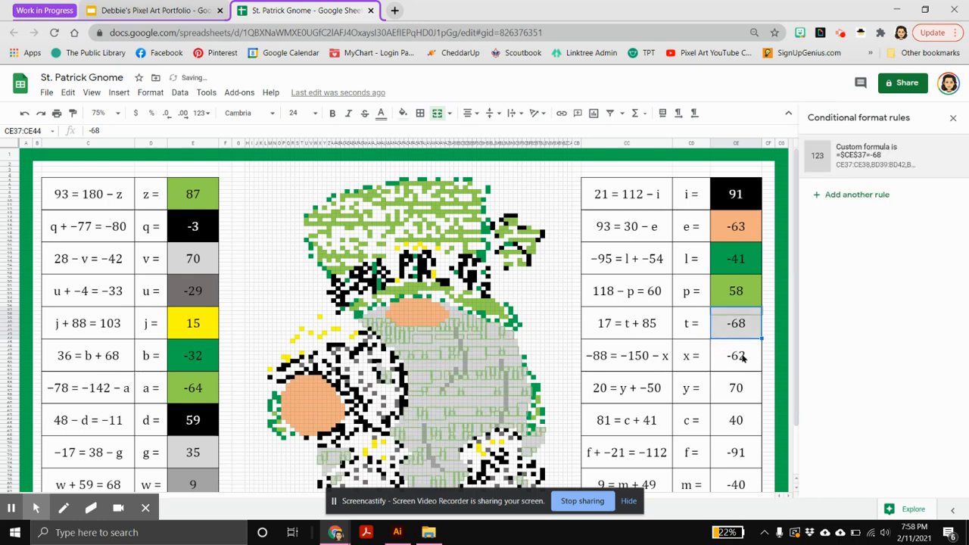
pyautogui.click(893, 157)
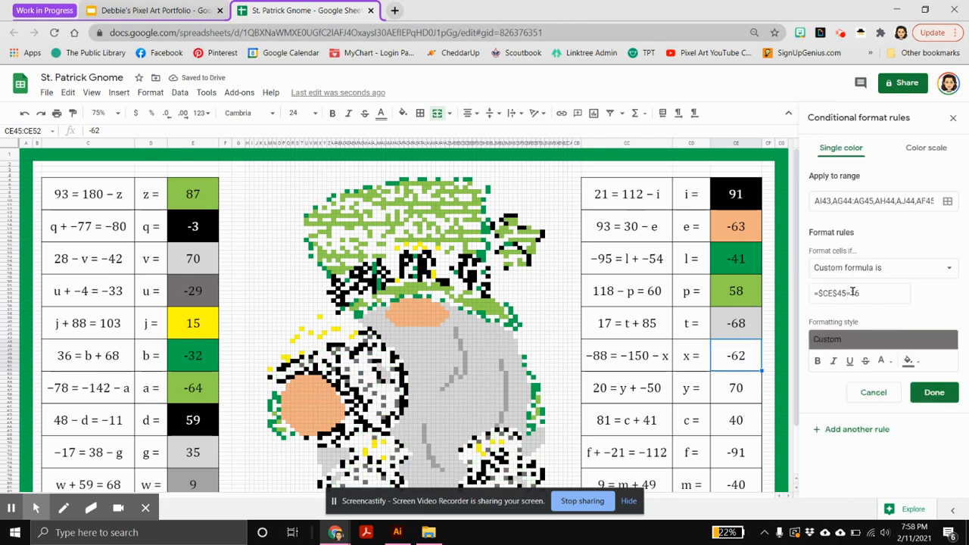
pyautogui.doubleClick(876, 292)
pyautogui.write('-62')
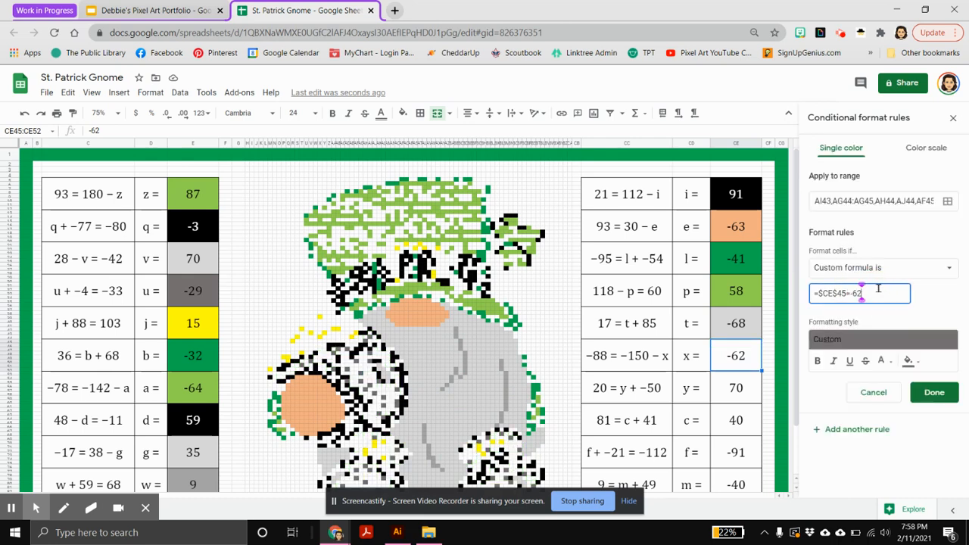
pyautogui.click(933, 392)
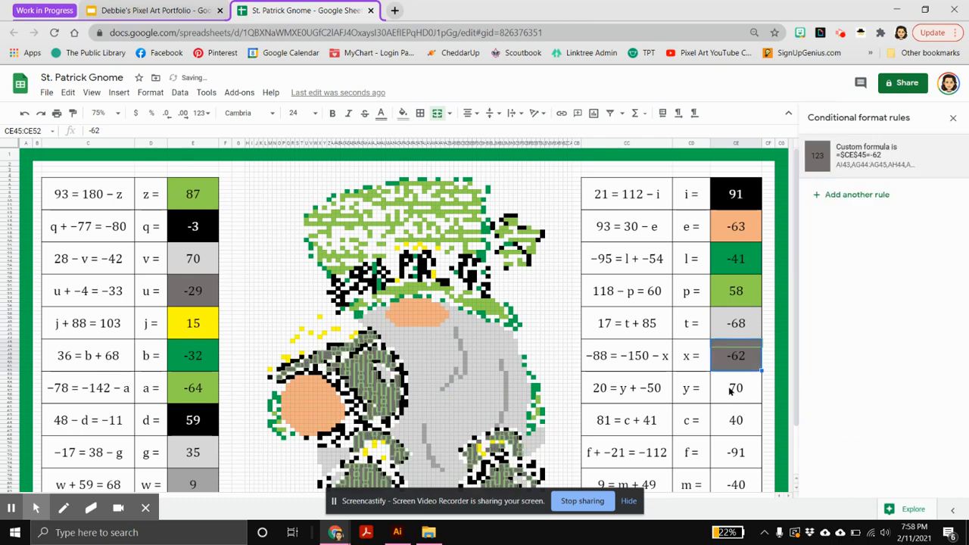
# Step: Replace the answer for 20 = y + −50 with the word seventy
pyautogui.click(730, 390)
pyautogui.write('sevent')
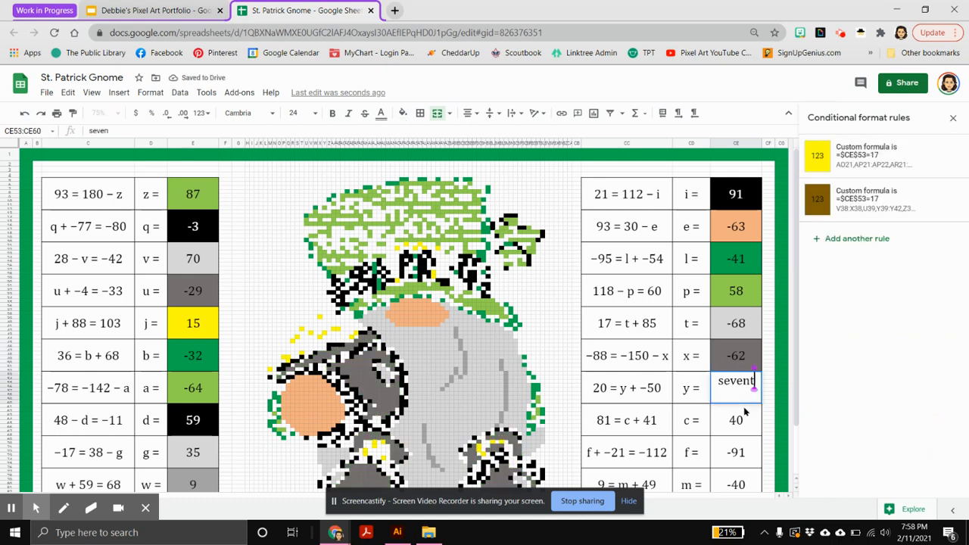
pyautogui.write('y')
pyautogui.press('Return')
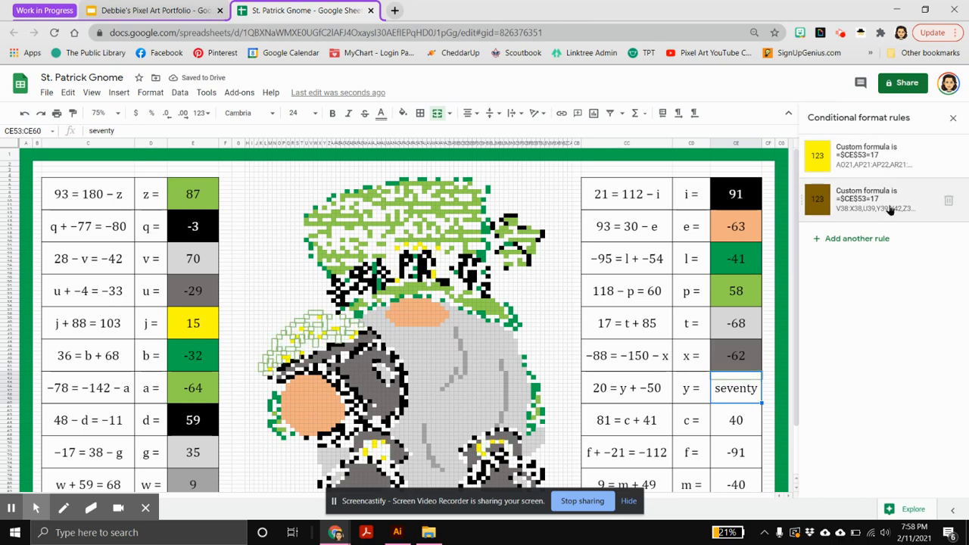
# Step: Change the yellow conditional formatting rule of the answer cell for 20 = y + −50 to the custom formula =$CE$53="seventy"
pyautogui.click(887, 158)
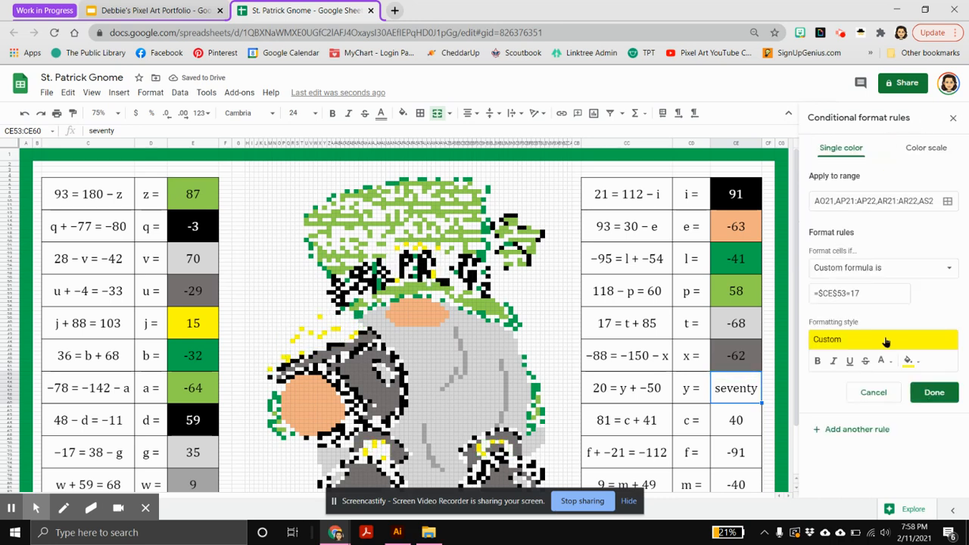
pyautogui.moveTo(853, 294); pyautogui.dragTo(889, 296)
pyautogui.press('BackSpace')
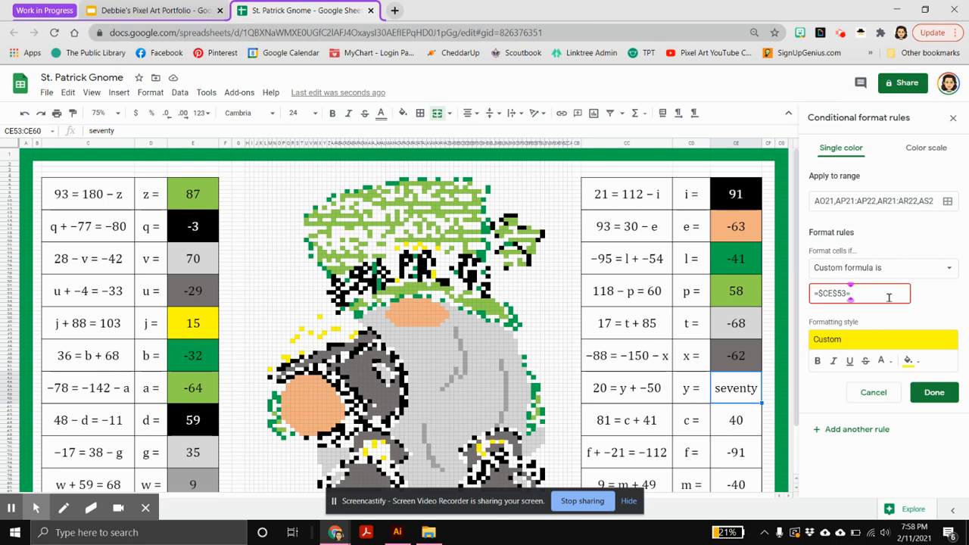
pyautogui.write('1')
pyautogui.write('seventy')
pyautogui.write('"')
pyautogui.click(935, 388)
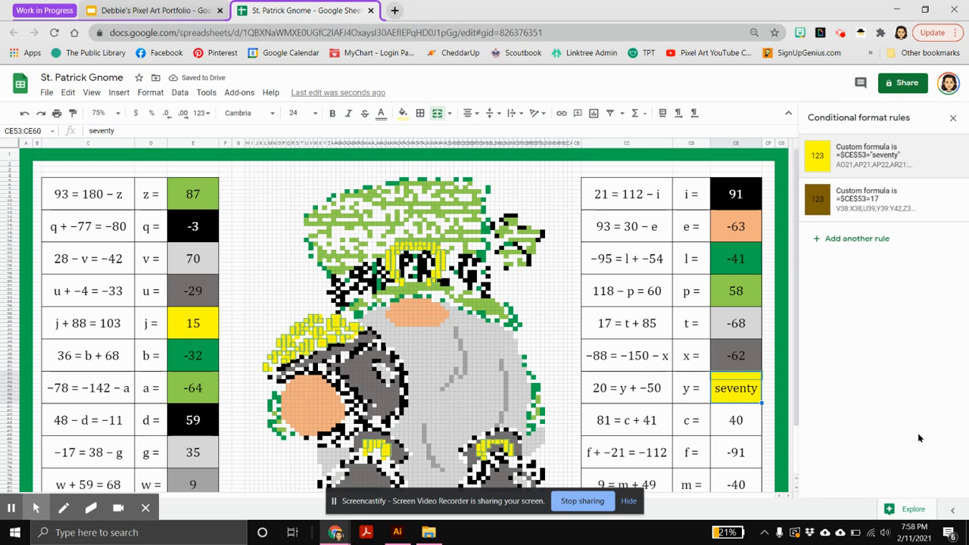
# Step: Change the brown conditional formatting rule tied to the 20 = y + −50 answer to the custom formula =$CE$53="seventy"
pyautogui.click(890, 199)
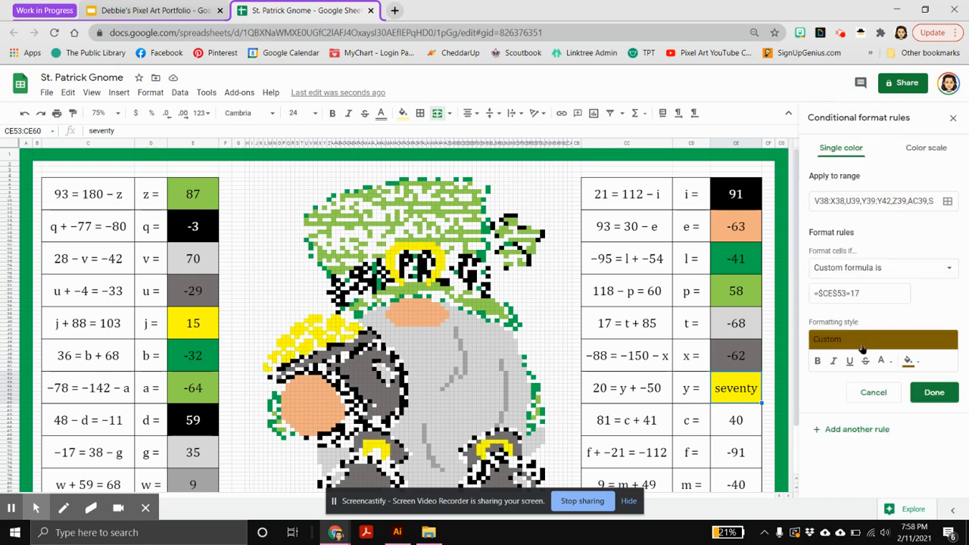
pyautogui.doubleClick(853, 293)
pyautogui.write('"seventy"')
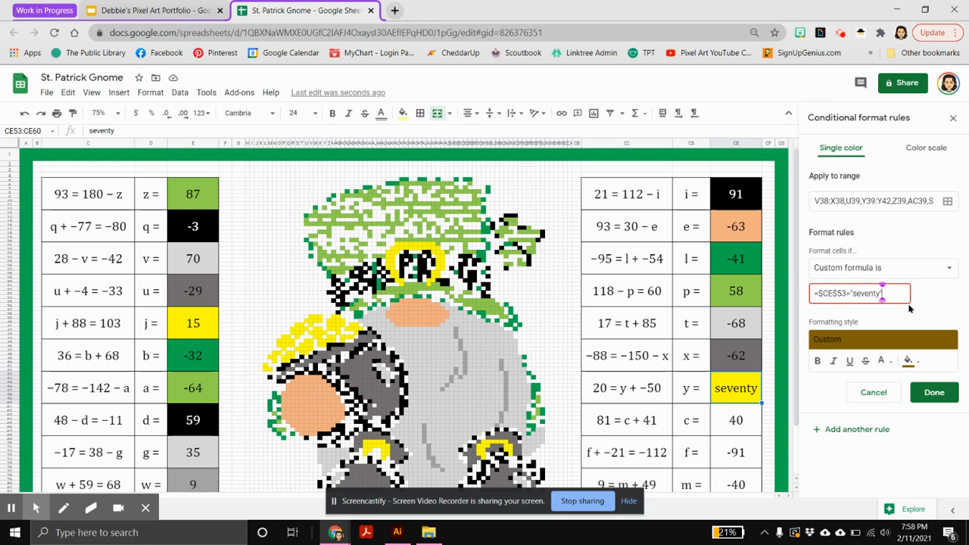
pyautogui.click(931, 392)
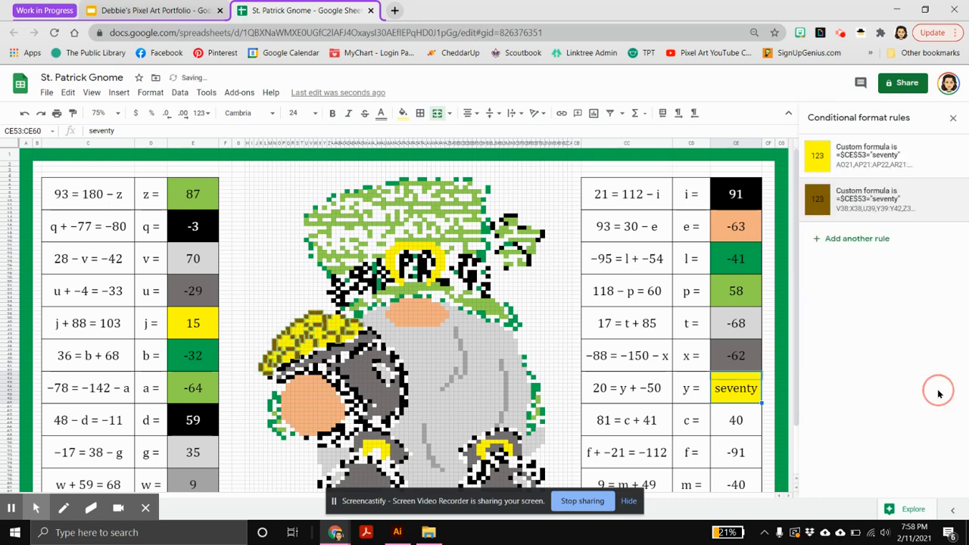
# Step: Change the conditional formatting rule of the answer cell for 81 = c + 41 to the custom formula =$CE$61=40
pyautogui.click(739, 428)
pyautogui.click(899, 168)
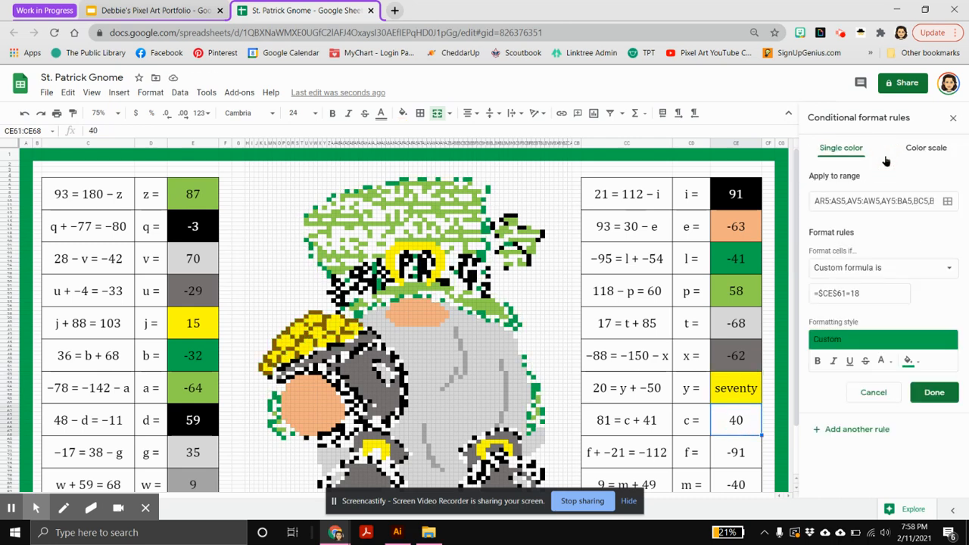
pyautogui.doubleClick(857, 294)
pyautogui.write('40')
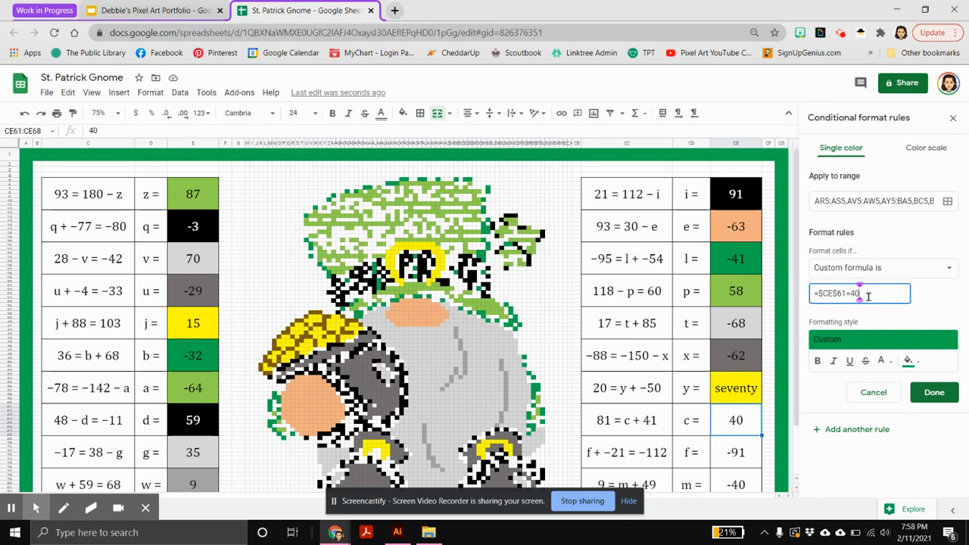
pyautogui.click(934, 395)
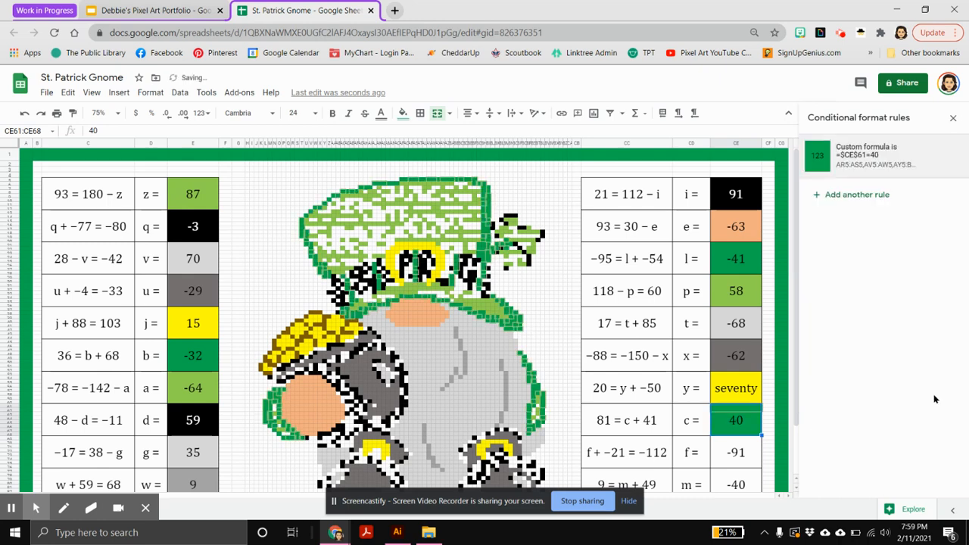
# Step: Change the black conditional formatting rule of the answer cell for f + −21 = −112 to the custom formula =$CE$69=-91
pyautogui.click(744, 458)
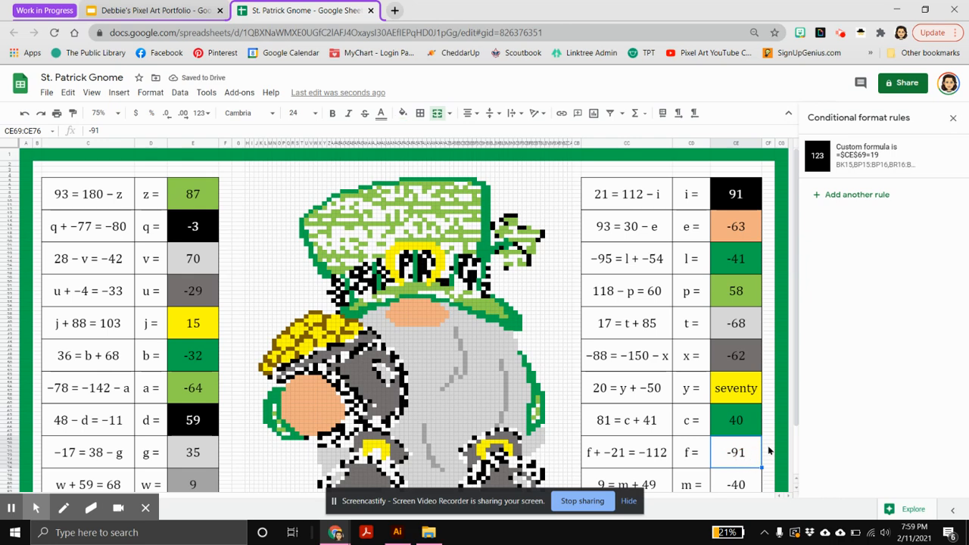
pyautogui.click(882, 151)
pyautogui.doubleClick(851, 295)
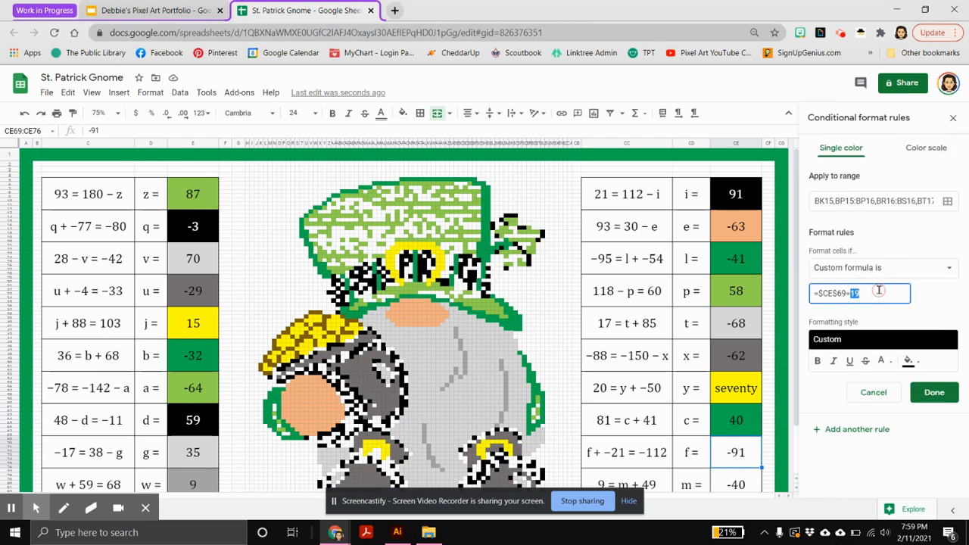
pyautogui.press('BackSpace')
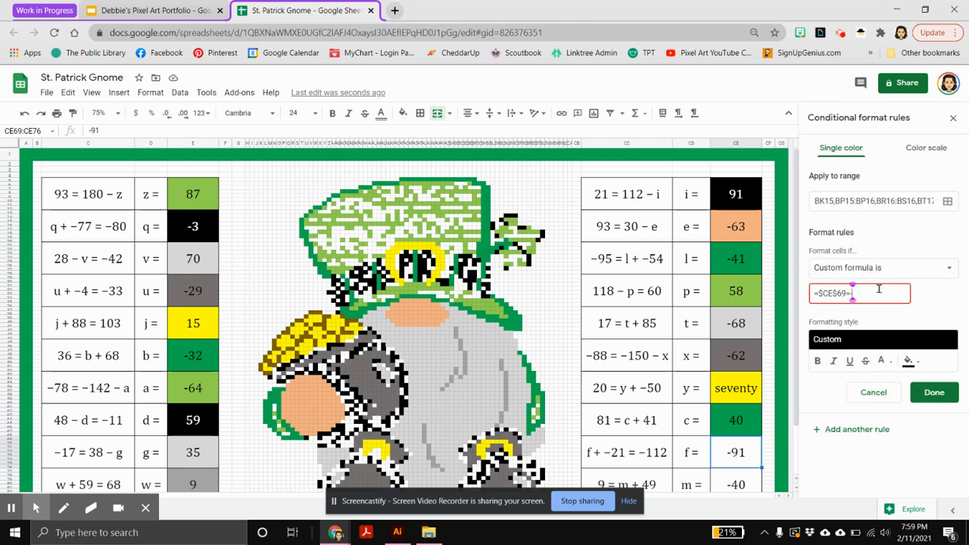
pyautogui.write('-91')
pyautogui.click(932, 392)
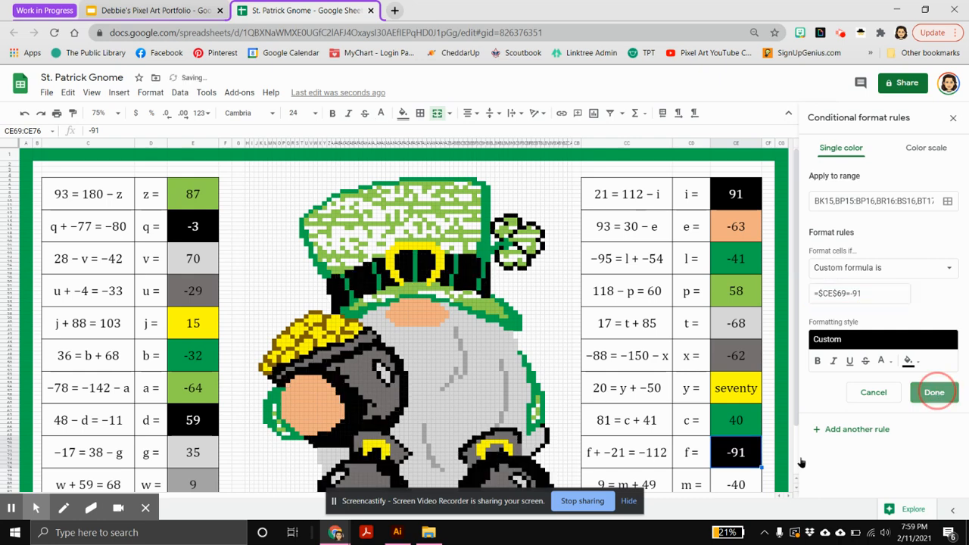
# Step: Change the light green conditional formatting rule of the answer cell for 9 = m + 49 to the custom formula =$CE$77=-40
pyautogui.click(754, 483)
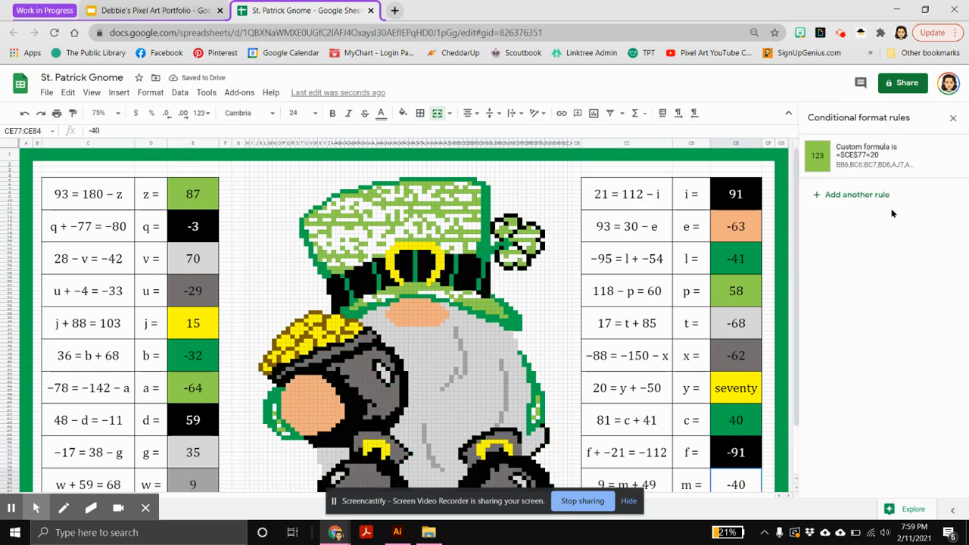
pyautogui.click(848, 155)
pyautogui.doubleClick(853, 293)
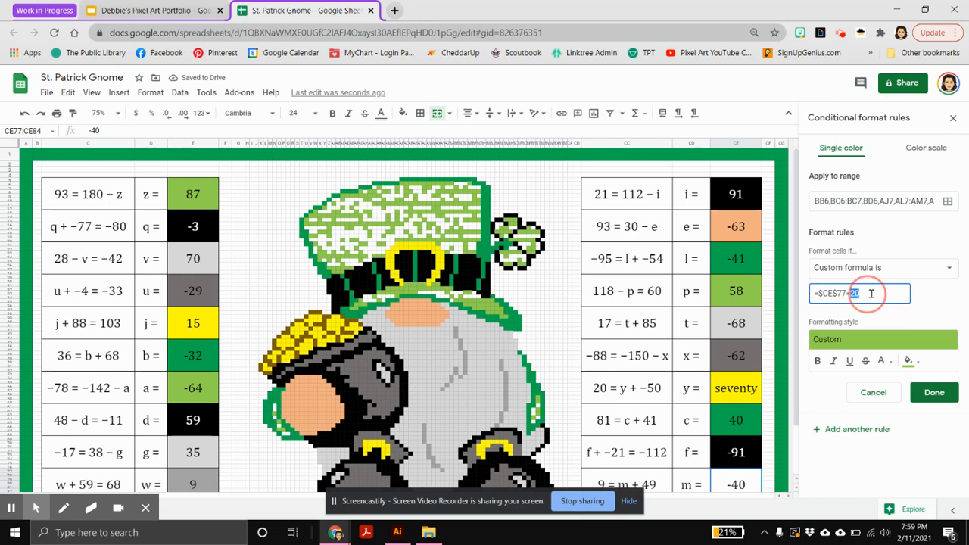
pyautogui.write('-40')
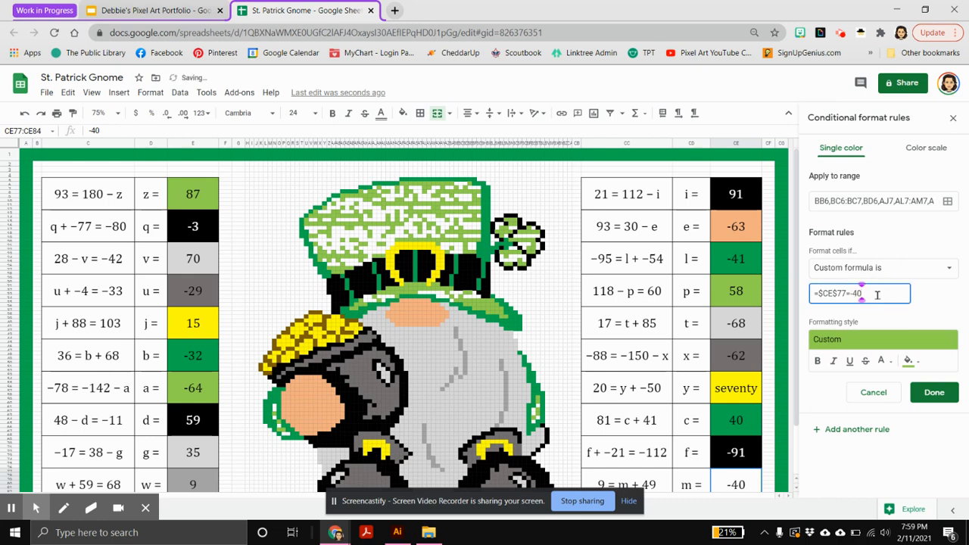
pyautogui.click(934, 392)
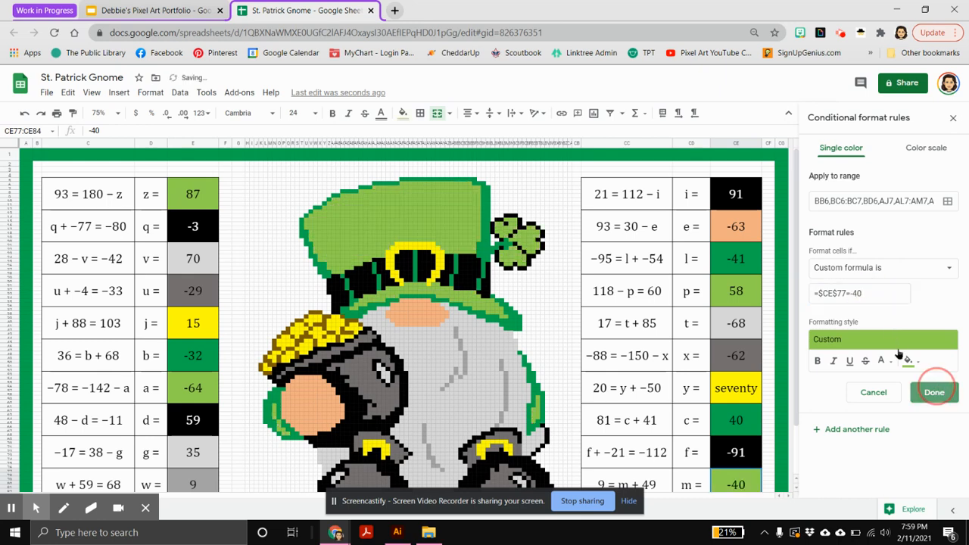
# Step: Replace the answer for 20 = y + −50 with the fraction 1/2
pyautogui.click(744, 393)
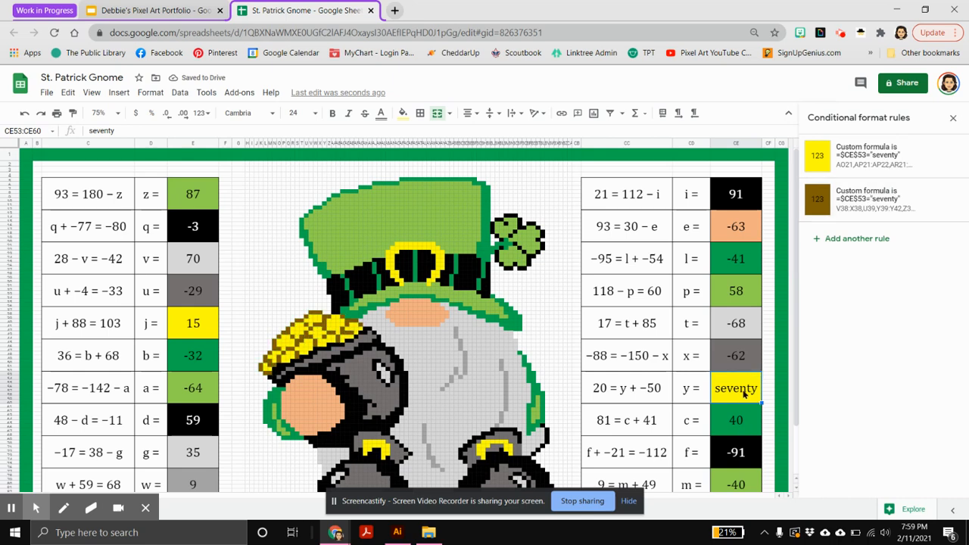
pyautogui.write('1/2')
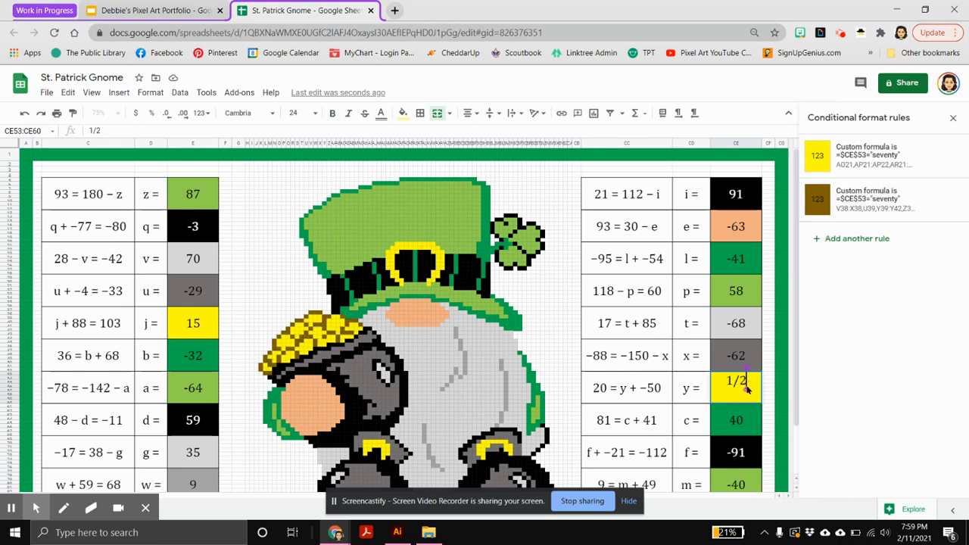
pyautogui.press('Return')
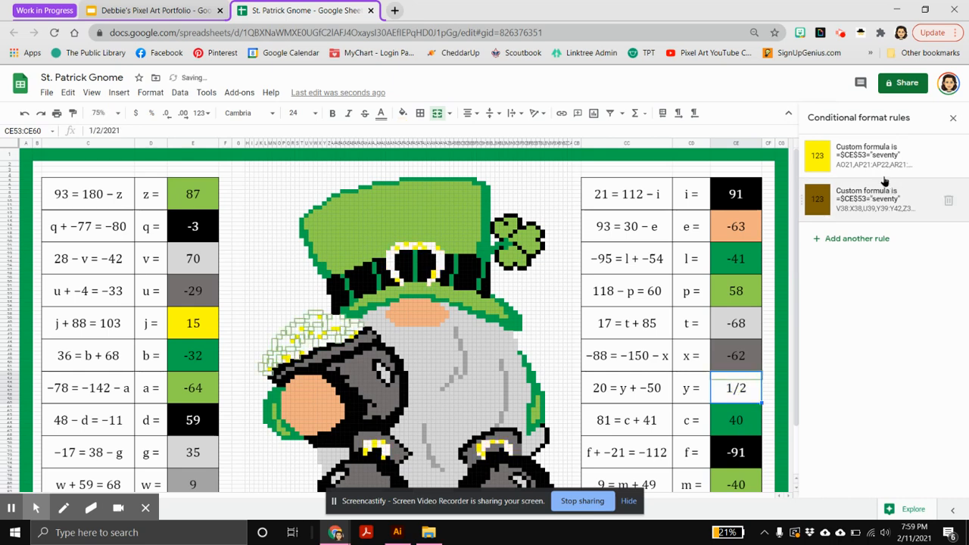
# Step: Change the yellow rule of the 20 = y + −50 answer to =$CE$53="1/2" and format the answer cell as plain text
pyautogui.click(872, 156)
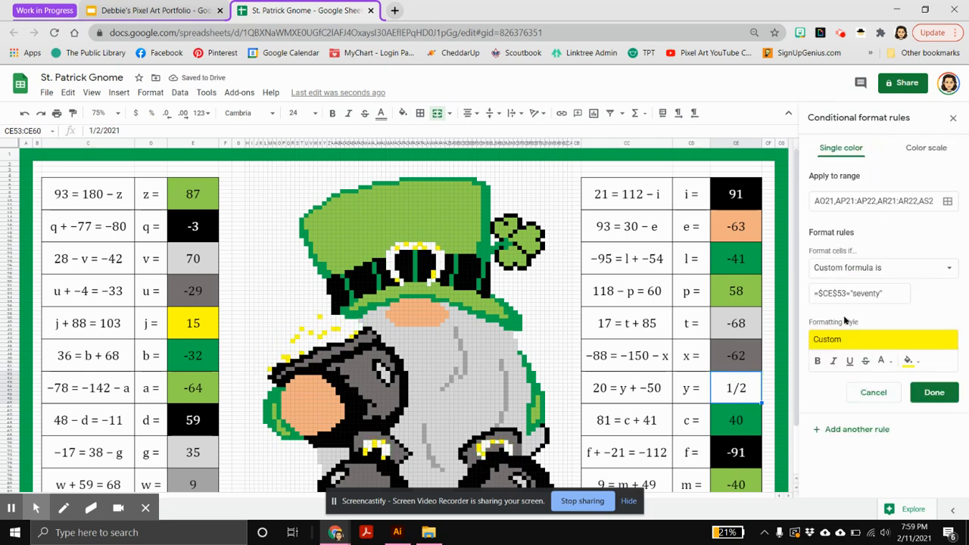
pyautogui.moveTo(853, 293); pyautogui.dragTo(886, 293)
pyautogui.write('1/2')
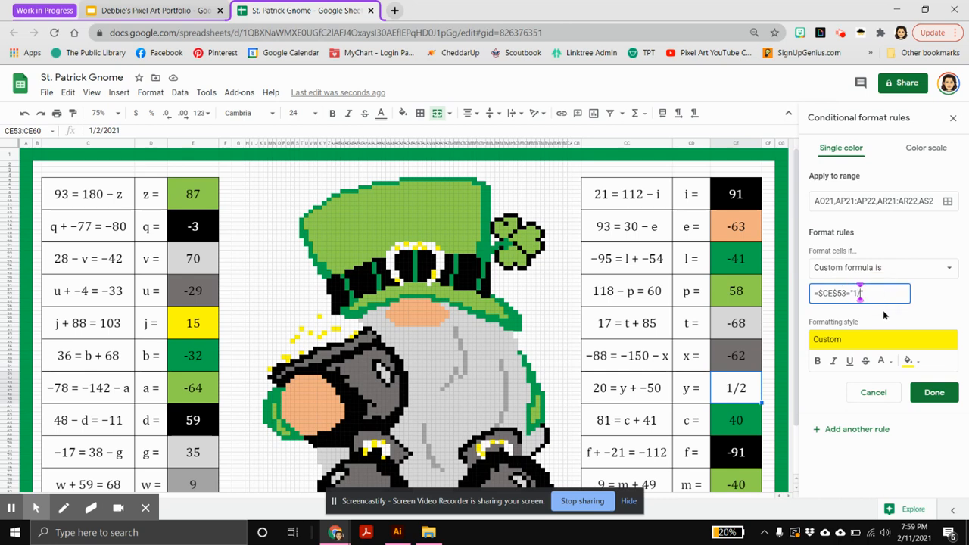
pyautogui.click(935, 393)
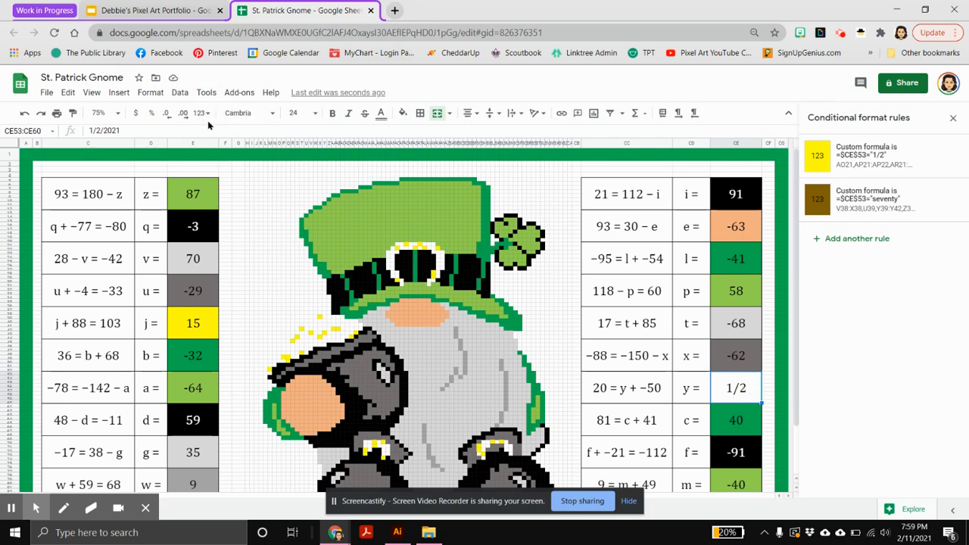
pyautogui.click(209, 114)
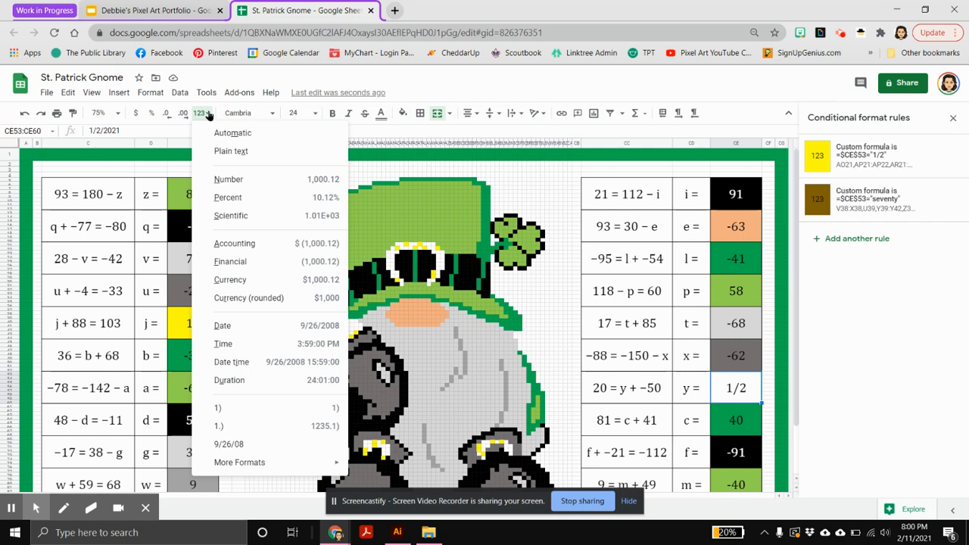
pyautogui.click(254, 155)
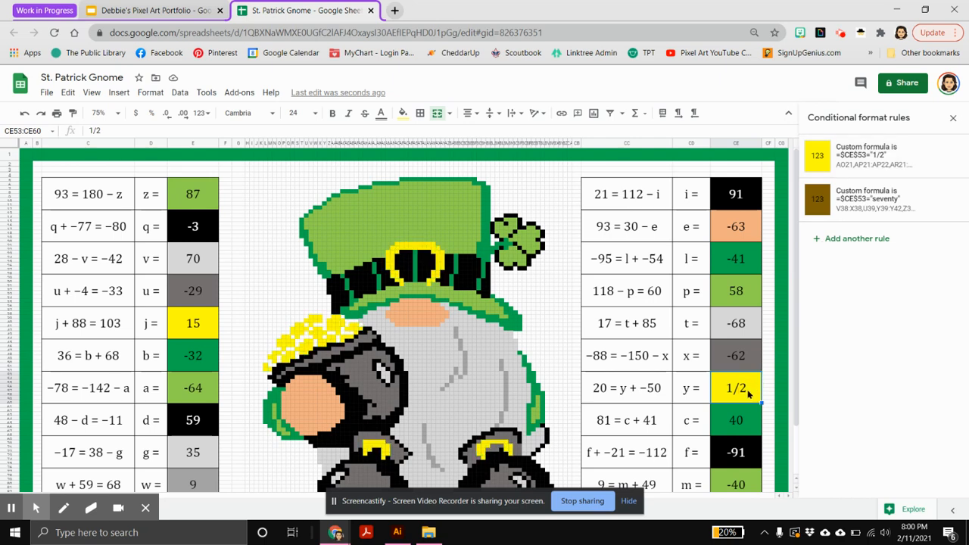
# Step: Replace the answer for 20 = y + −50 with 70 and change its yellow conditional formatting rule to =$CE$53=70
pyautogui.write('70')
pyautogui.click(888, 151)
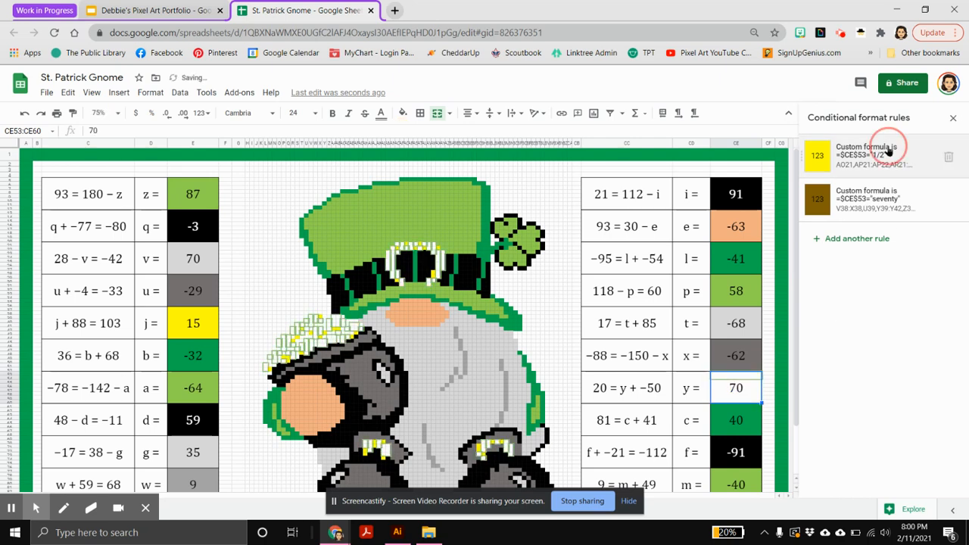
pyautogui.moveTo(850, 293); pyautogui.dragTo(924, 297)
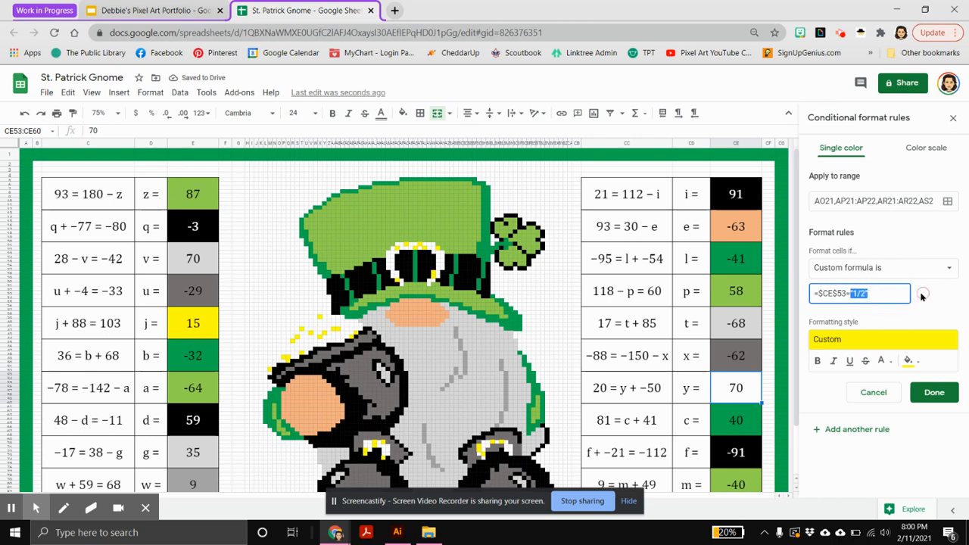
pyautogui.write('70')
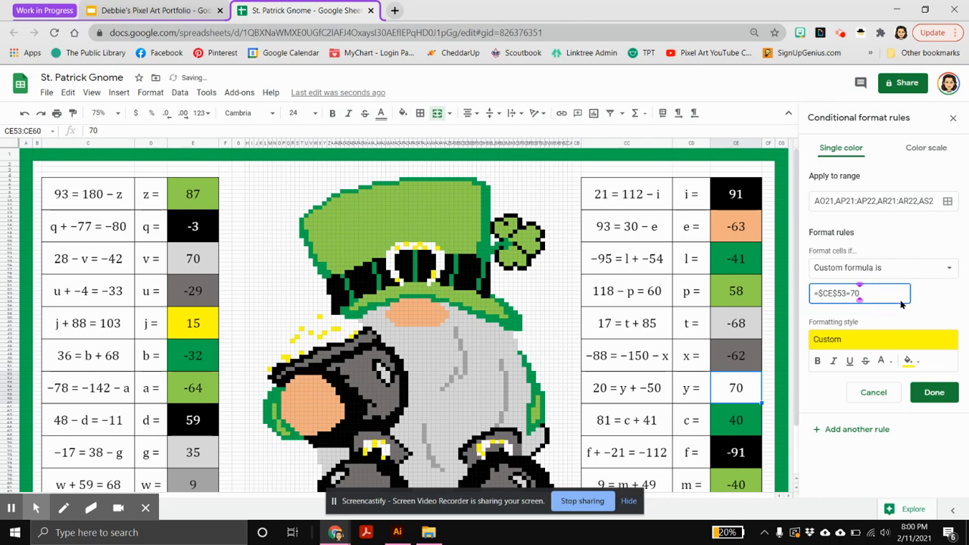
pyautogui.click(944, 393)
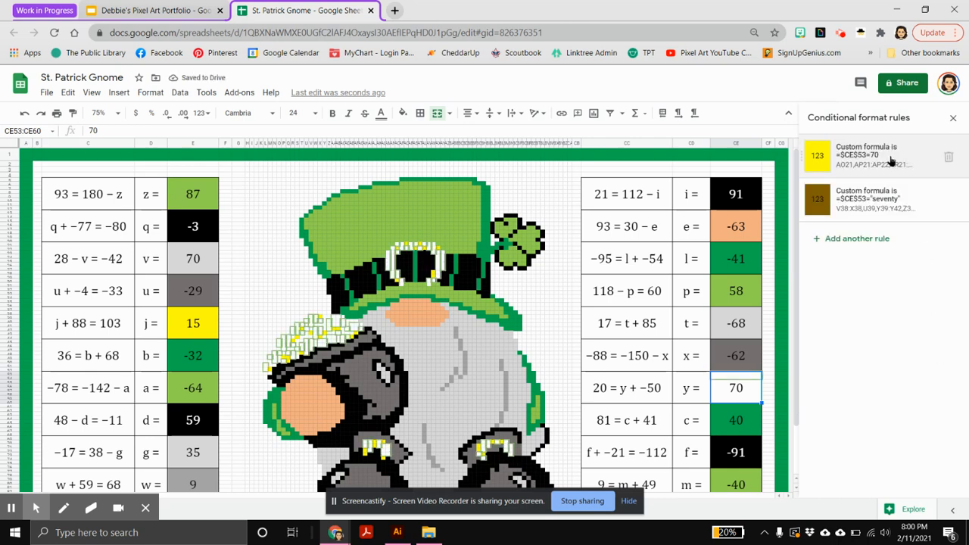
# Step: Set the 20 = y + −50 answer's number format to Automatic and change its brown conditional formatting rule to =$CE$53=70
pyautogui.click(205, 113)
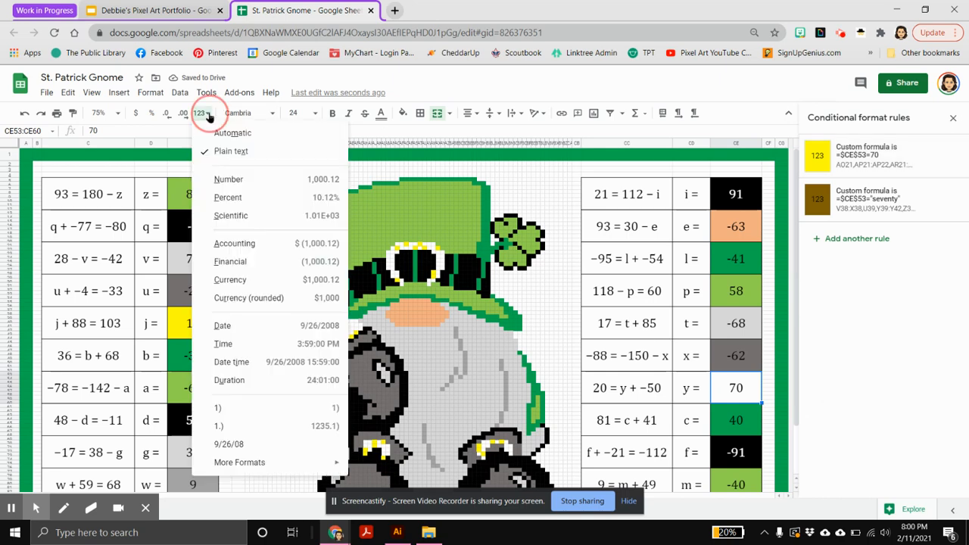
pyautogui.click(247, 135)
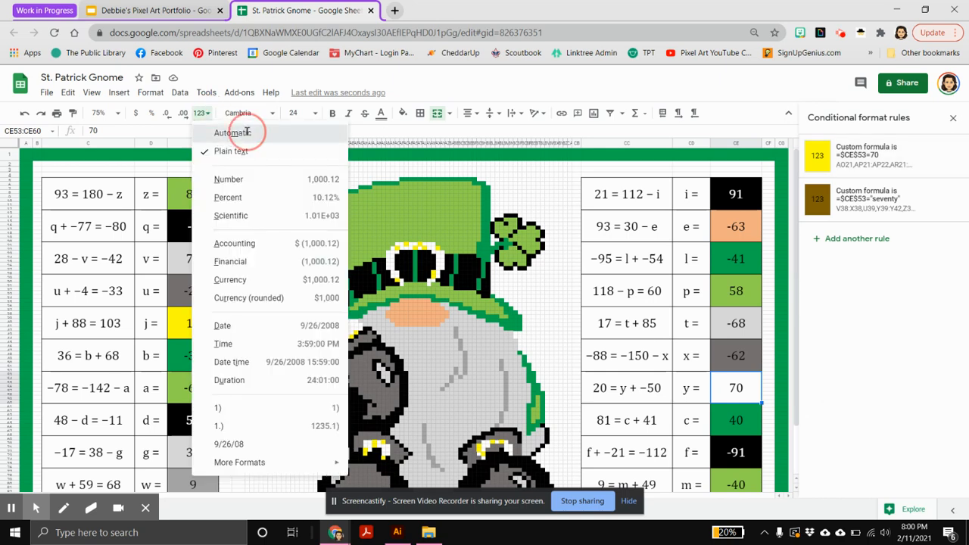
pyautogui.click(865, 200)
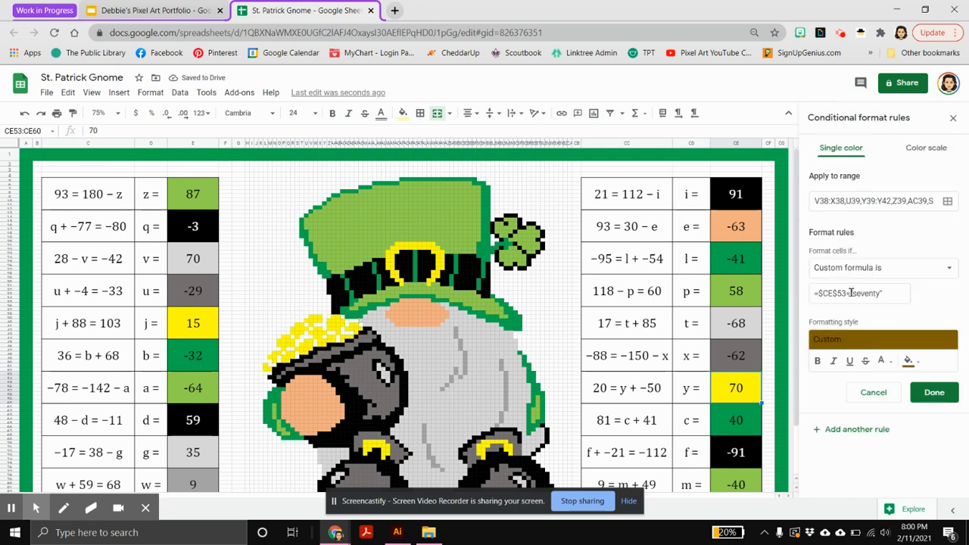
pyautogui.moveTo(850, 293); pyautogui.dragTo(934, 295)
pyautogui.press('BackSpace')
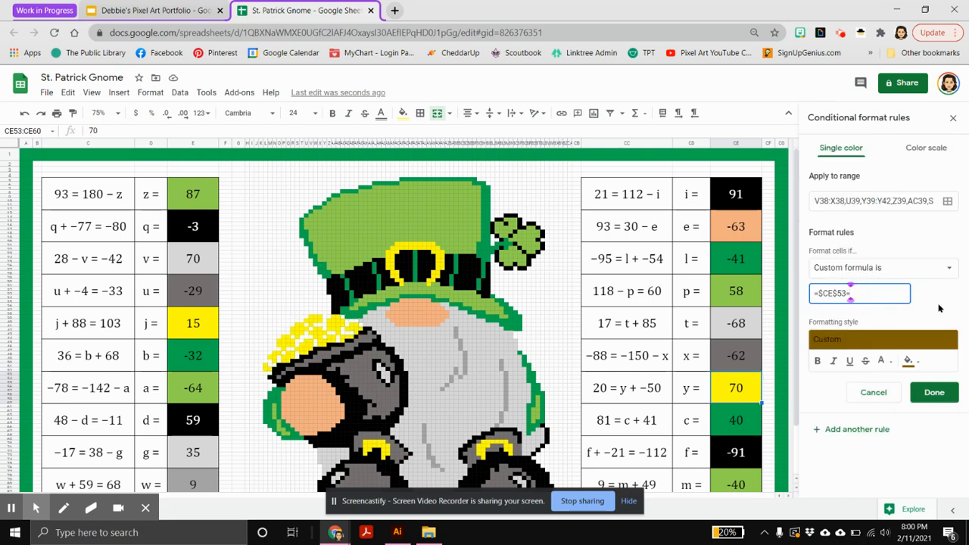
pyautogui.write('70')
pyautogui.click(935, 398)
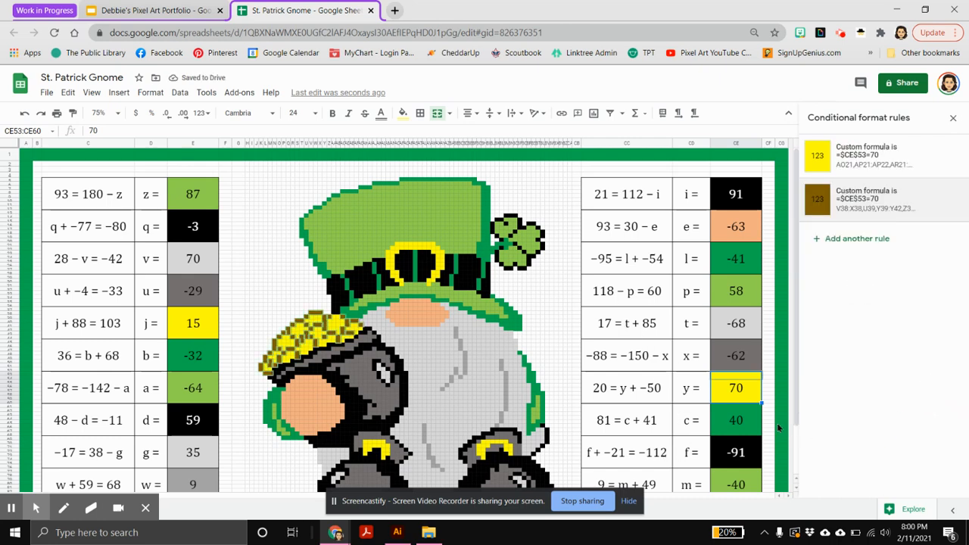
pyautogui.scroll(-1, 778, 427)
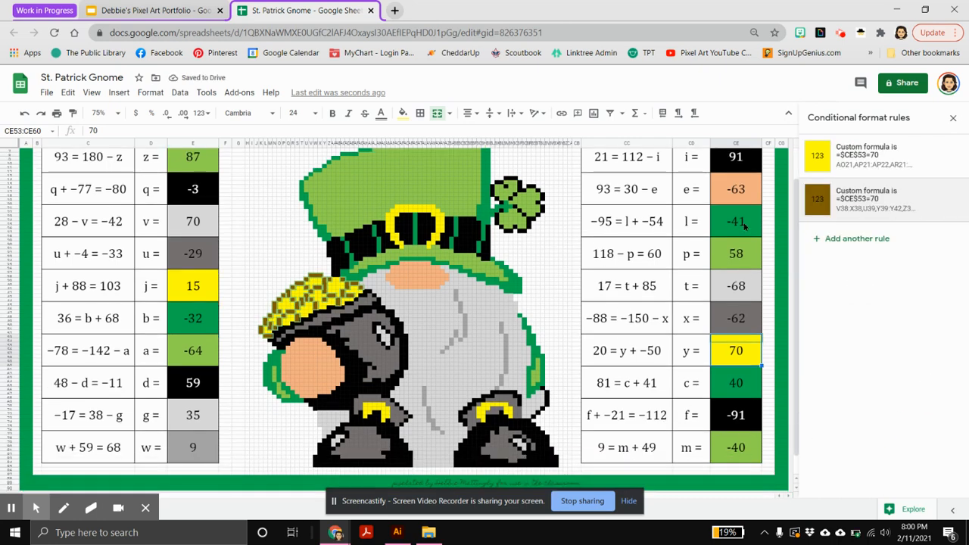
pyautogui.scroll(1, 219, 315)
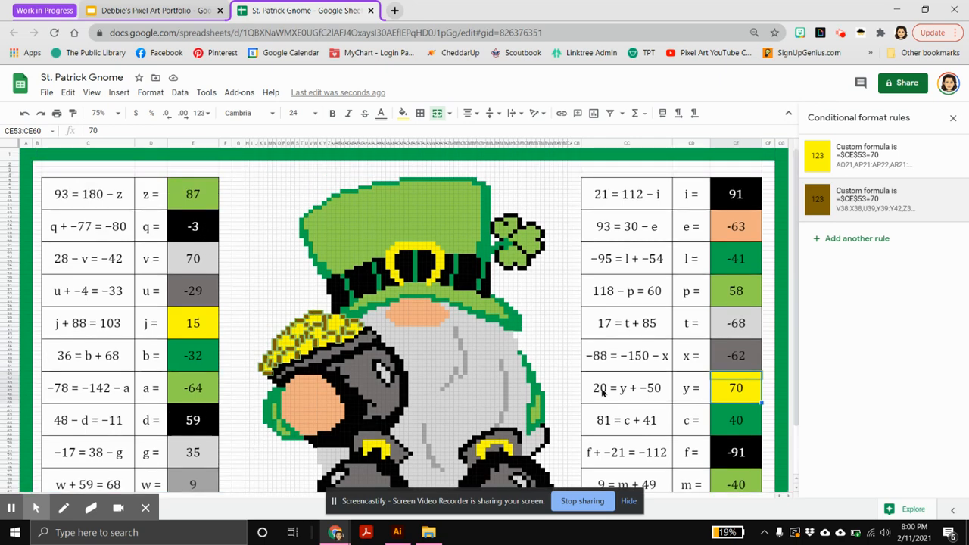
pyautogui.click(564, 417)
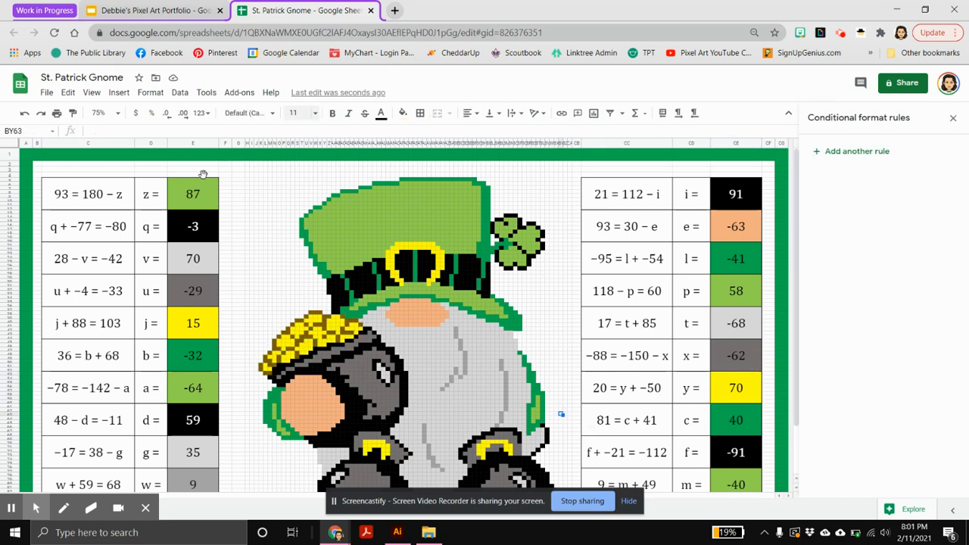